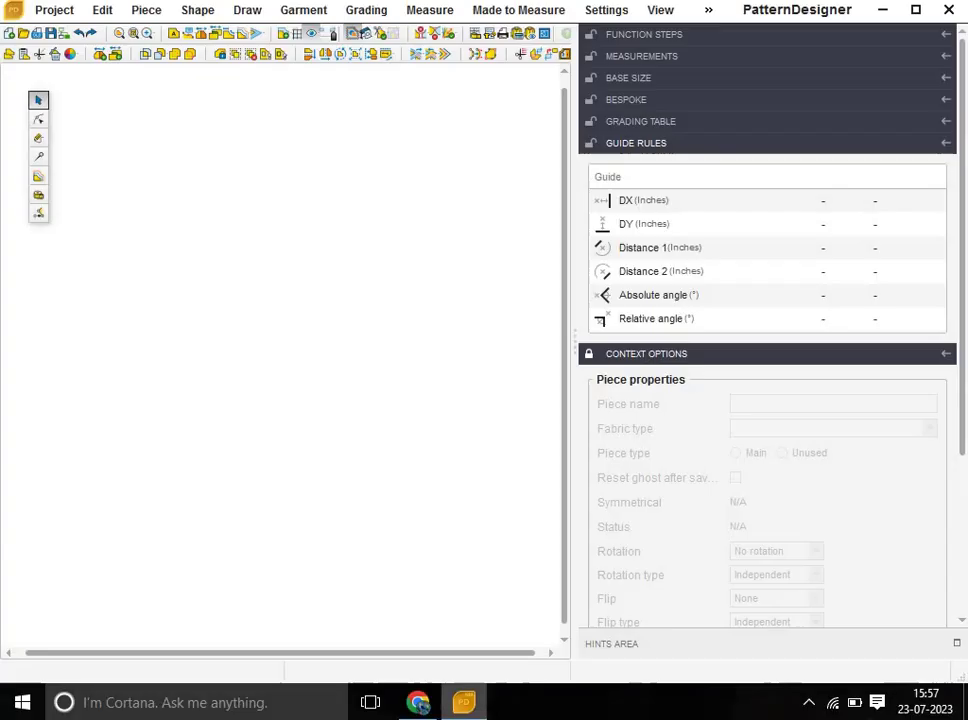
Draw a 48 × 10 inch rectangle and validate it as a pattern piece.
left_click(40, 139)
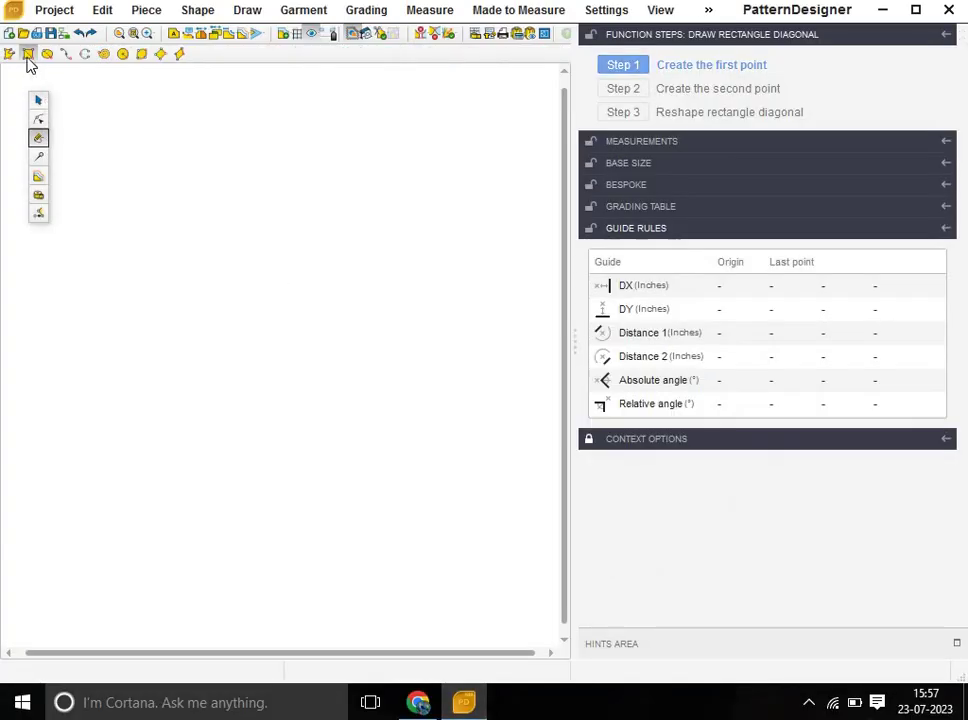
left_click(89, 219)
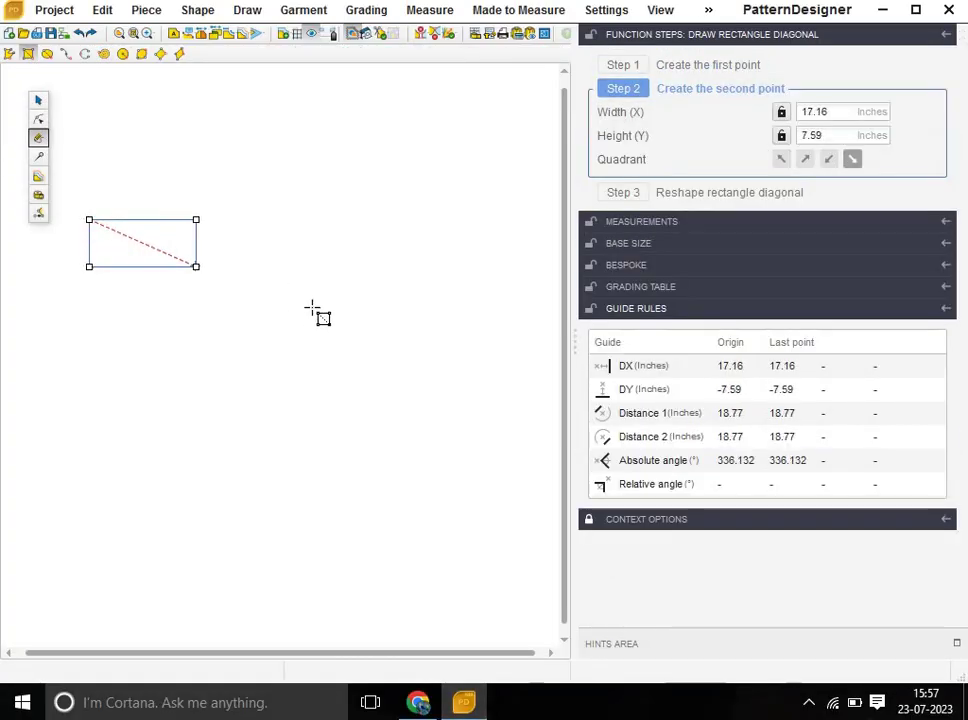
left_click(500, 342)
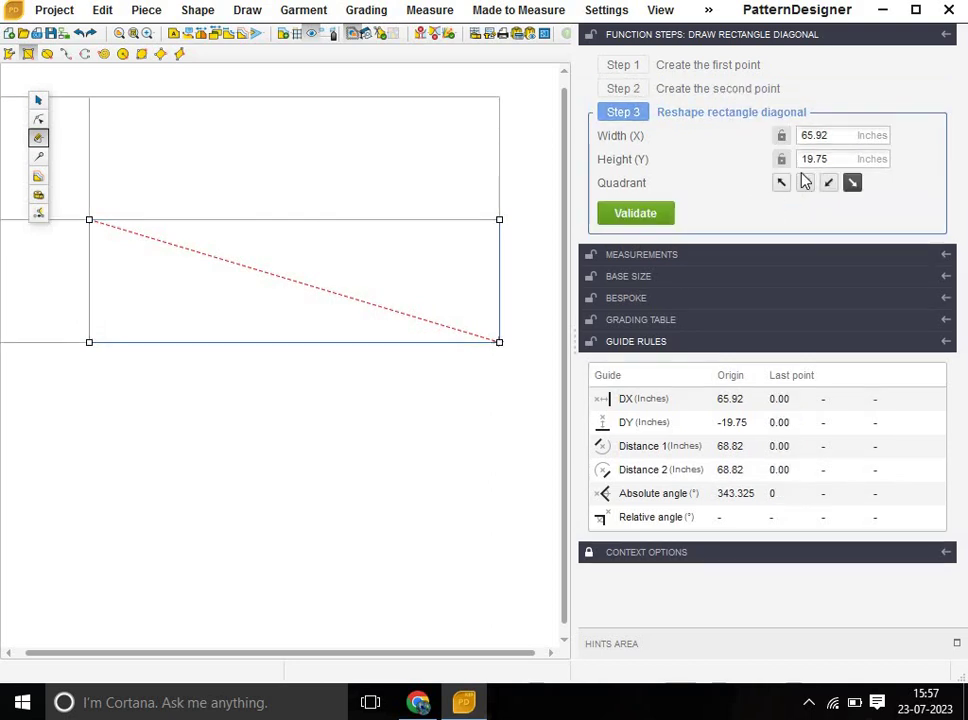
double_click(833, 136)
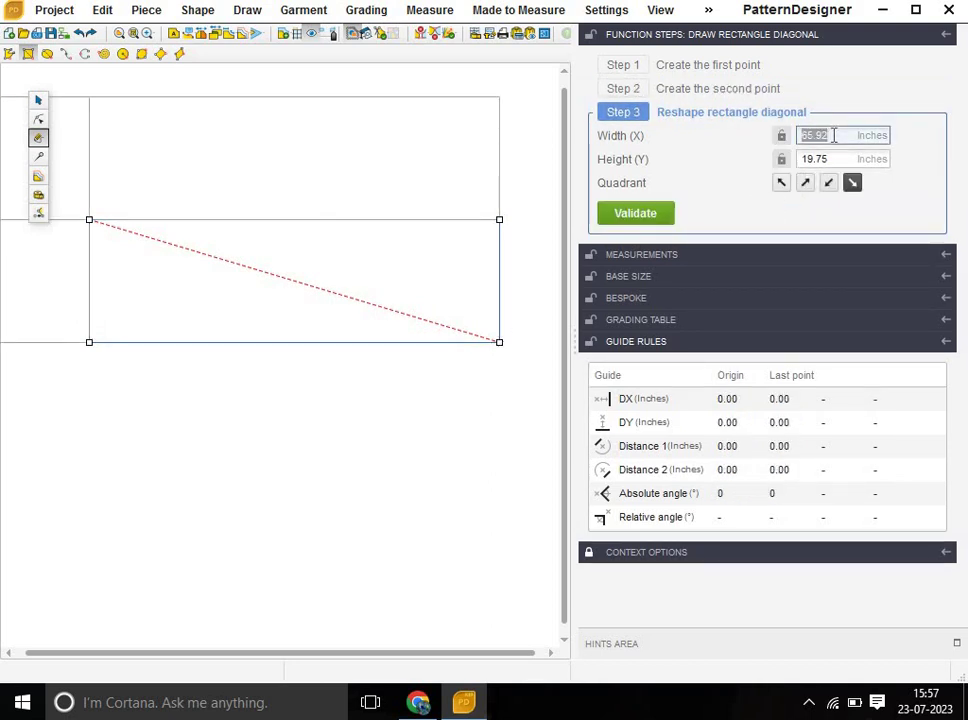
type("4")
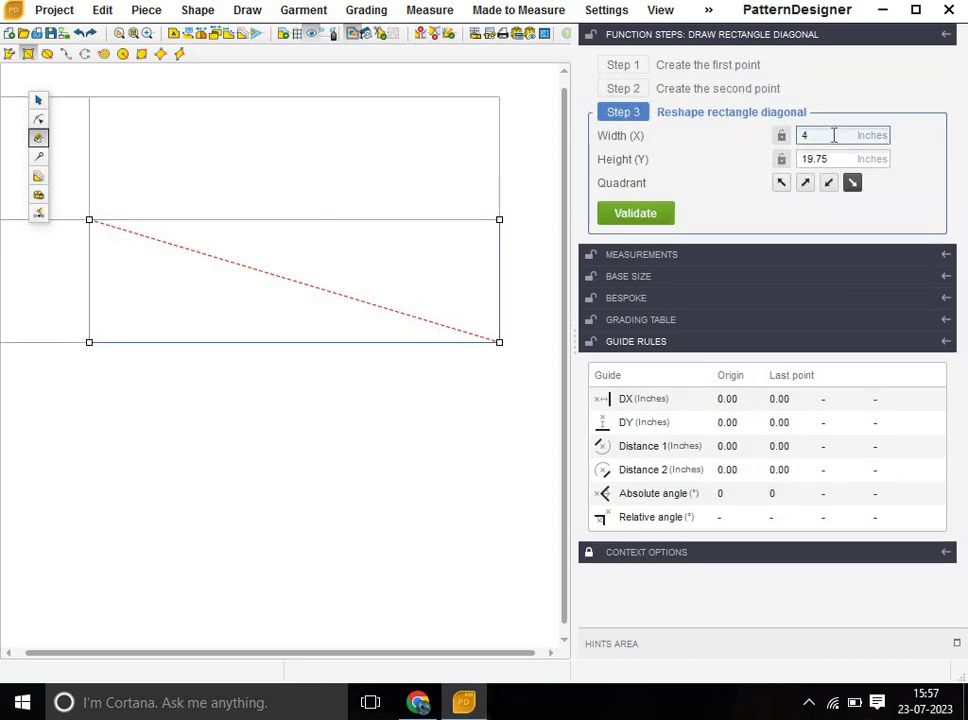
type("8")
key("Tab")
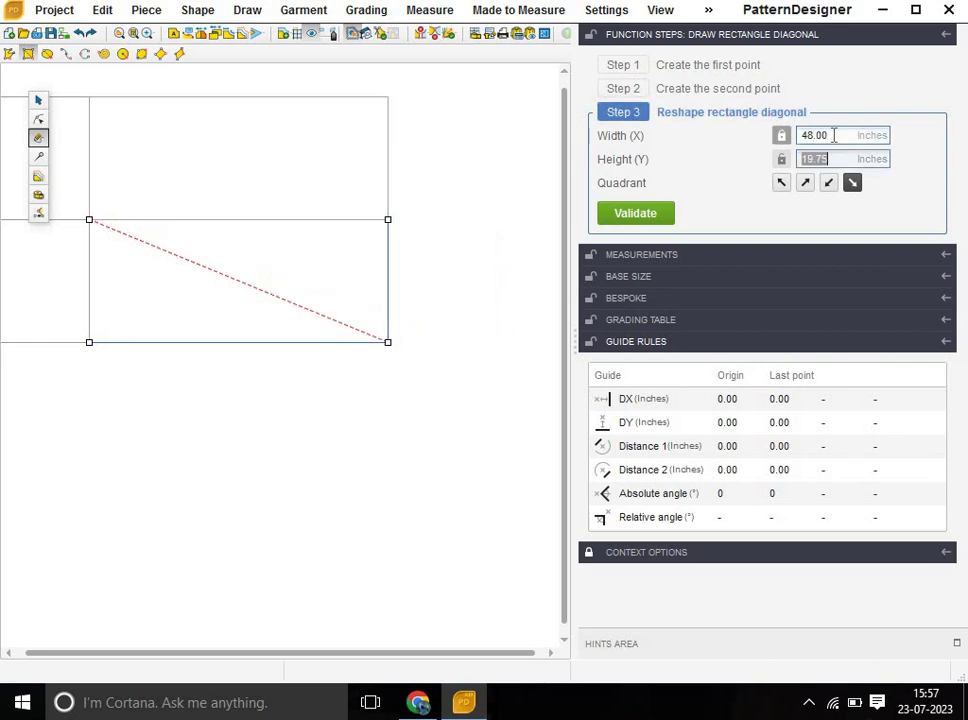
type("1")
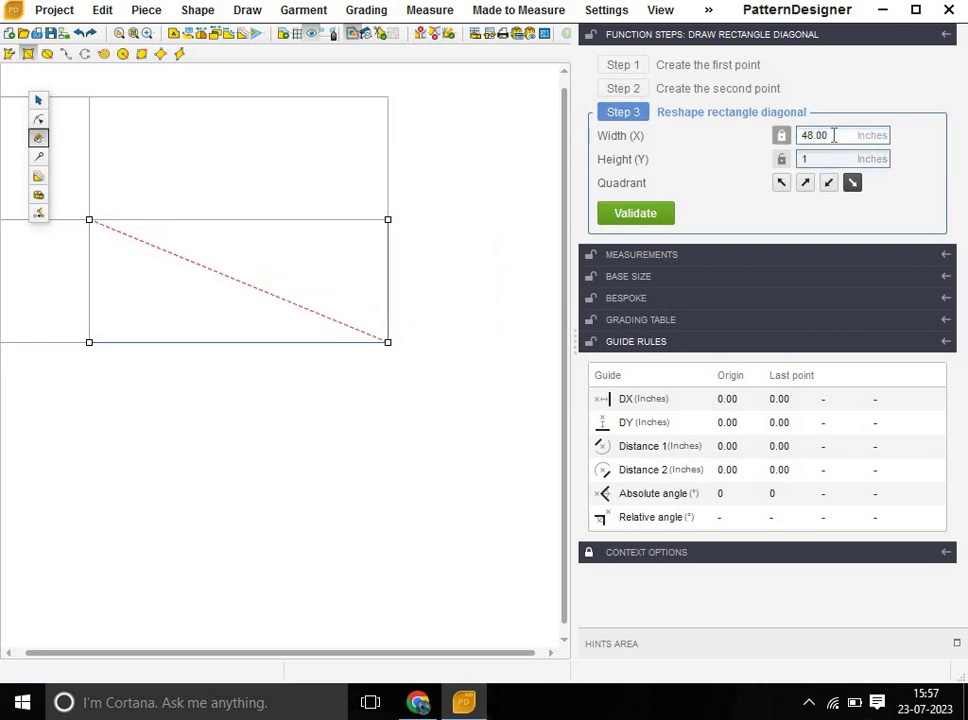
type("0")
key("Tab")
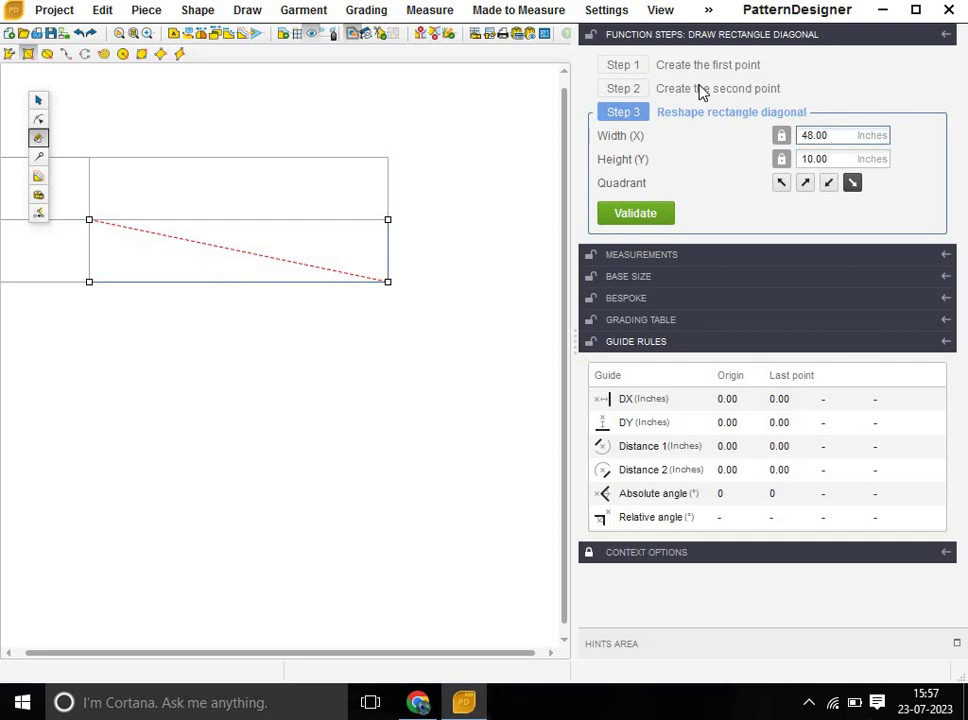
left_click(630, 215)
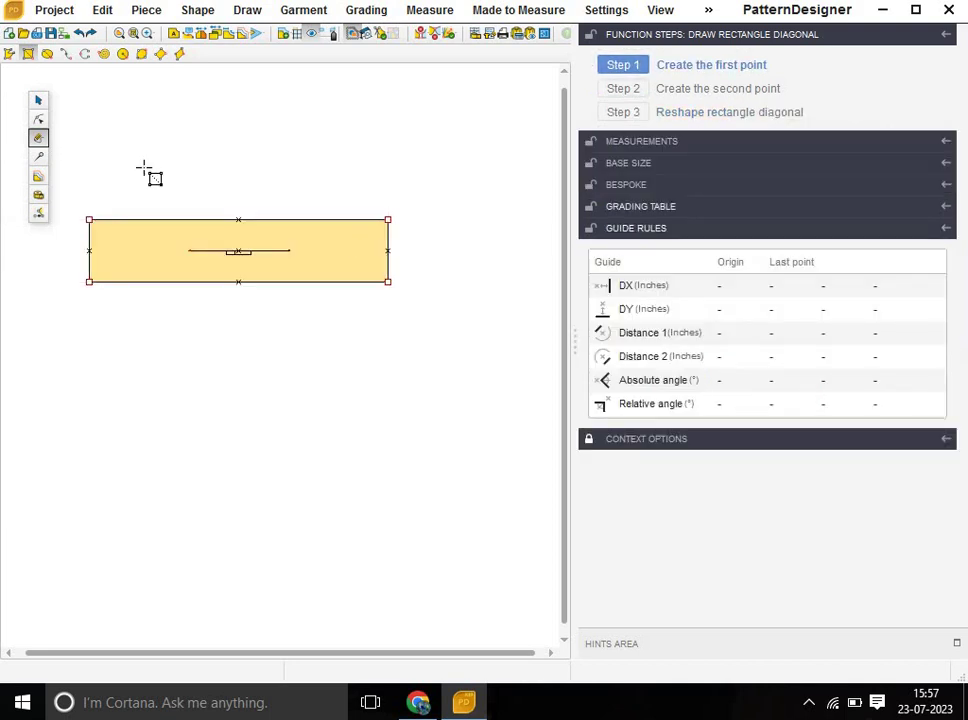
Add a point on the right edge 3.5 inches from the bottom-right corner, then zoom in.
left_click(38, 118)
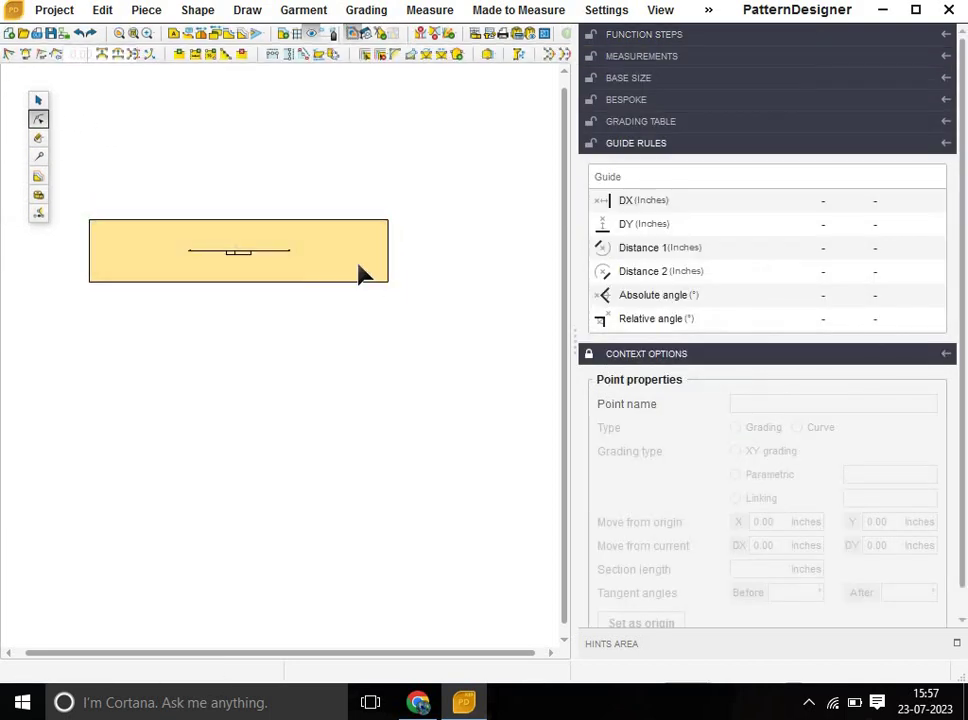
left_click(345, 266)
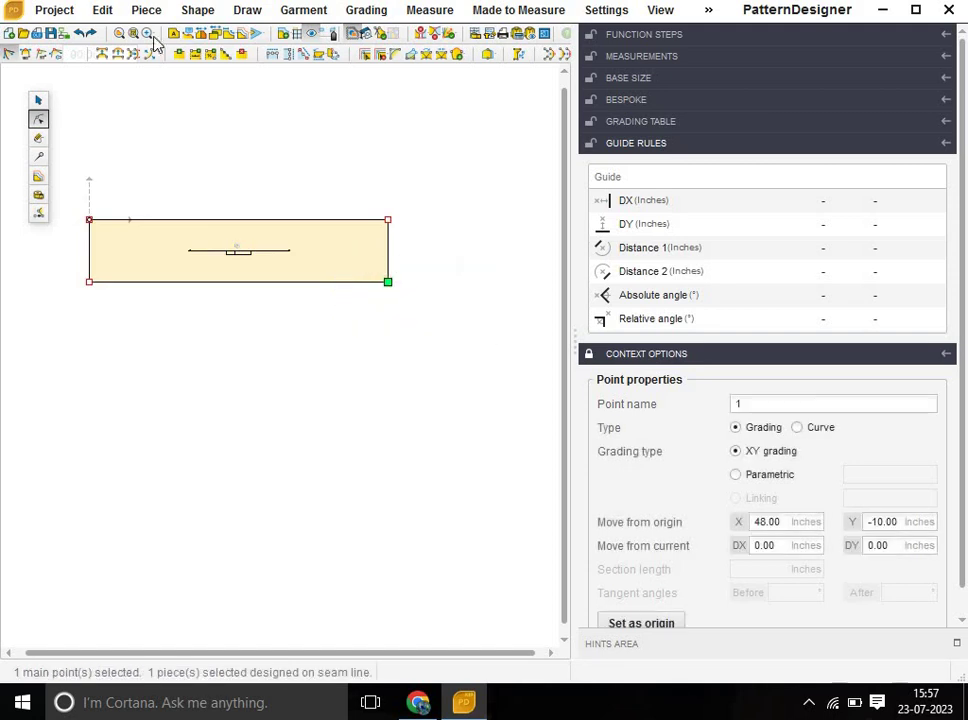
left_click(206, 55)
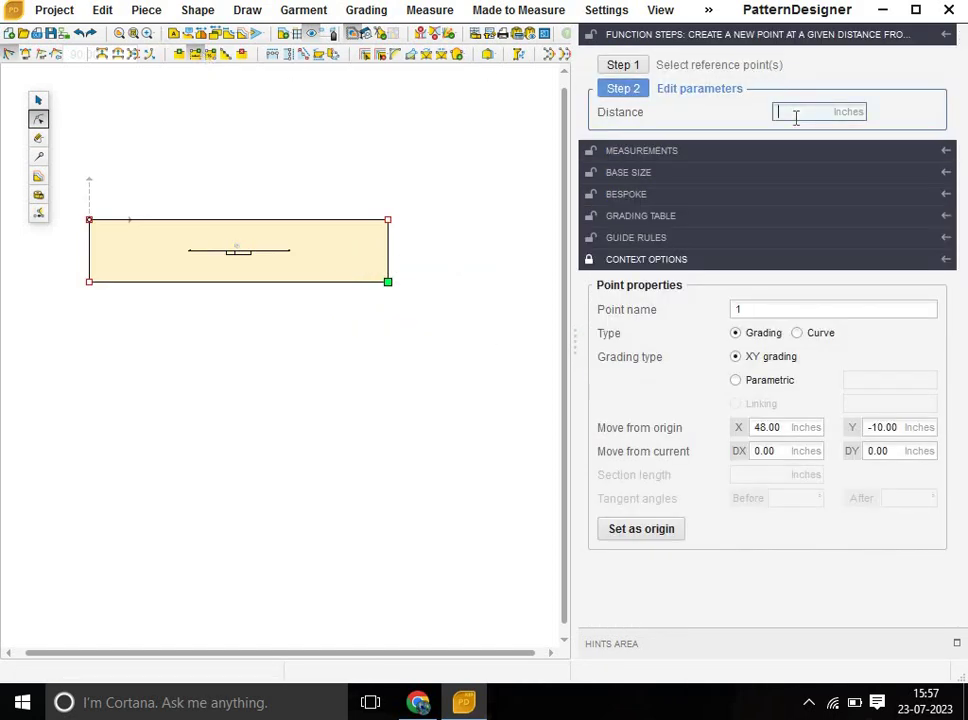
type("-")
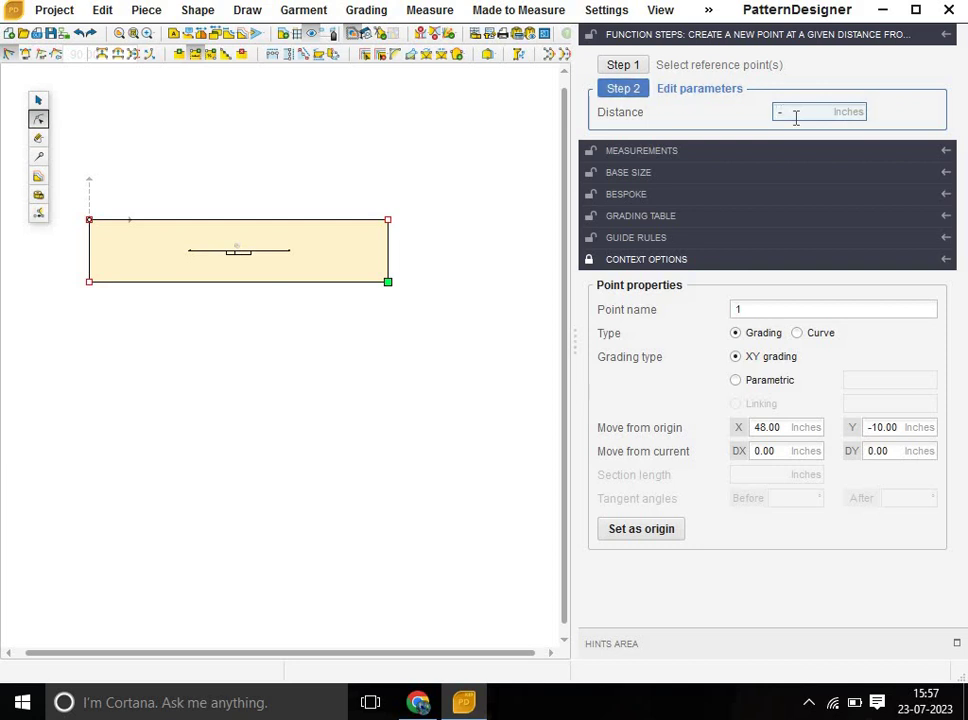
type("3")
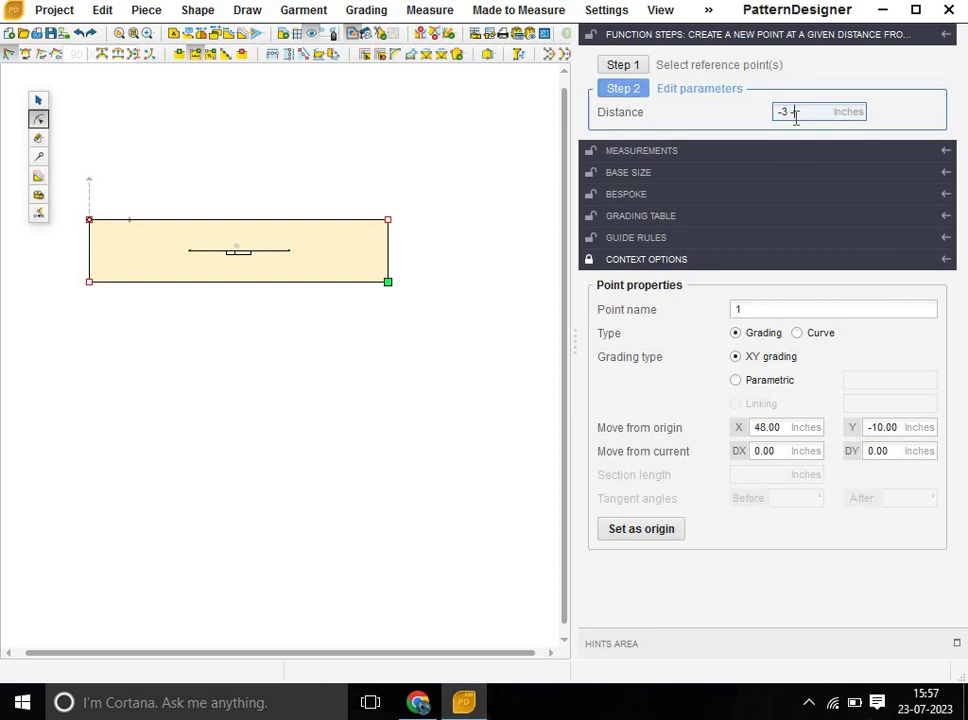
type(".5")
type(" .")
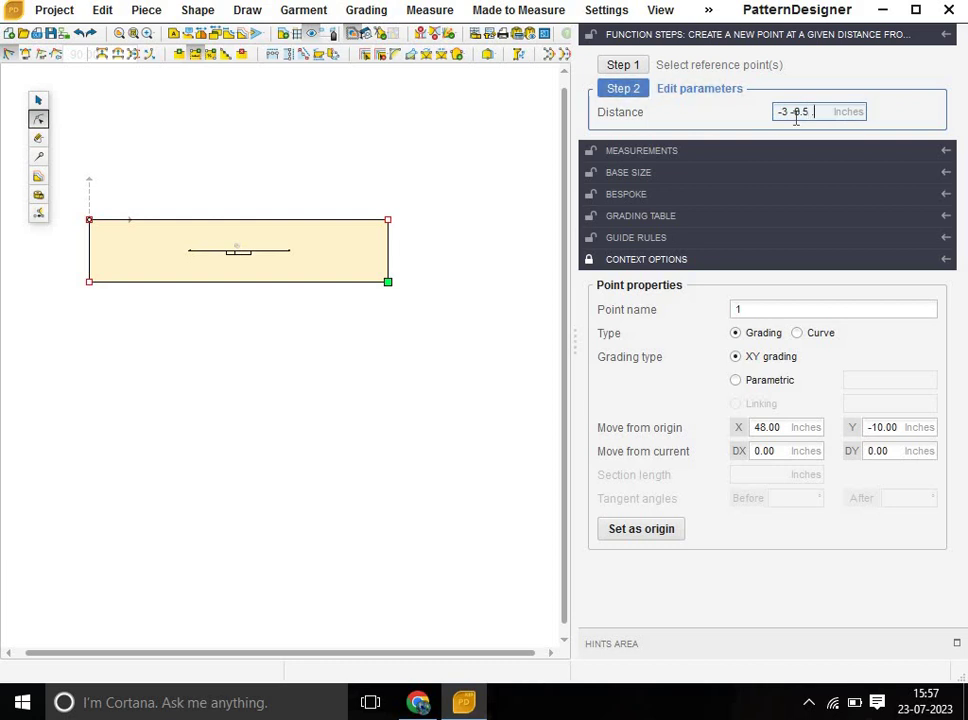
type("5")
key("Return")
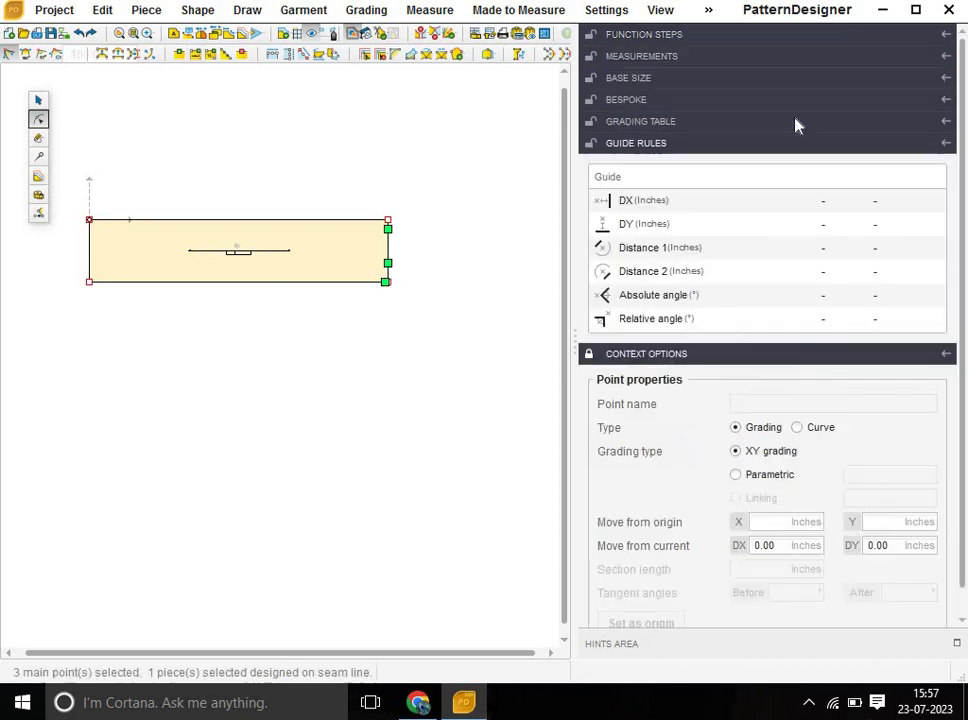
left_click(244, 256)
left_click(129, 34)
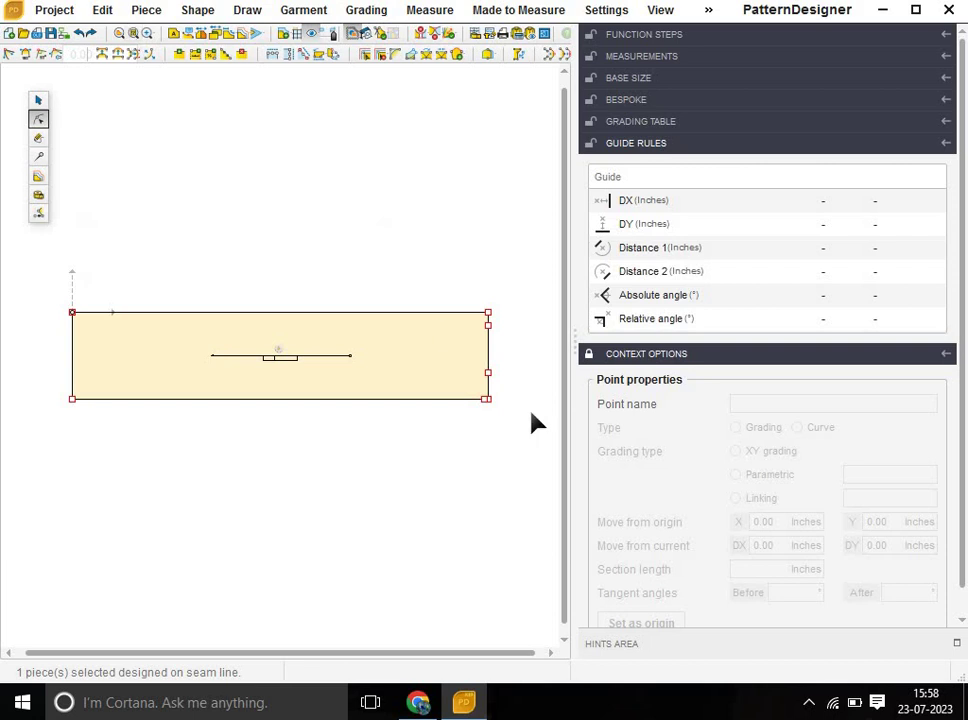
Add a point 10 inches in from the top-right corner and drag it down into a sloped step.
left_click_drag(480, 281, 514, 320)
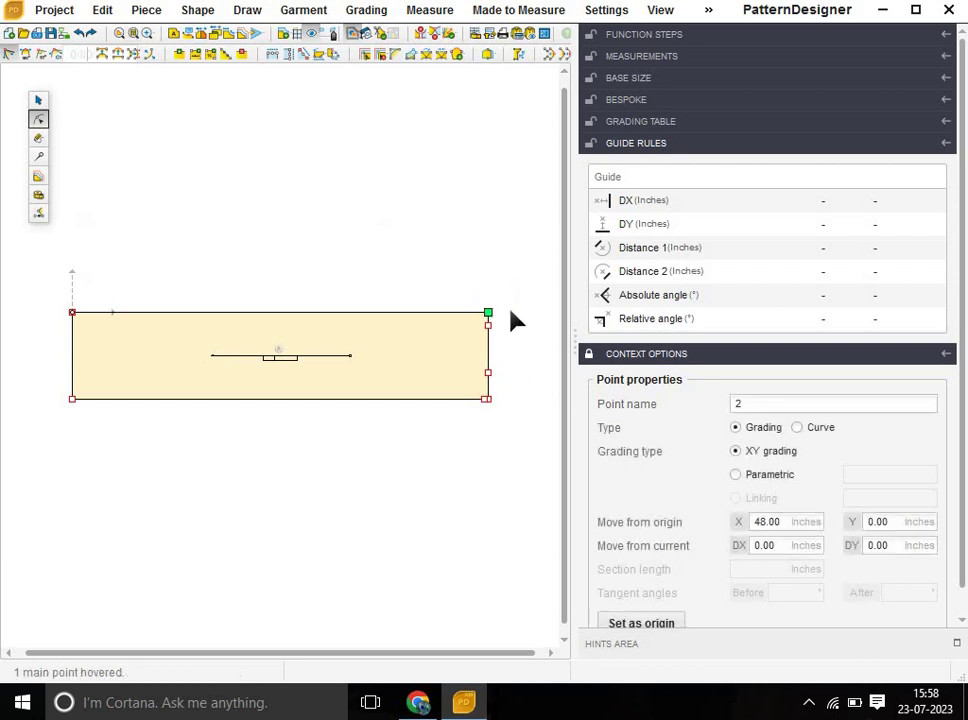
left_click(199, 56)
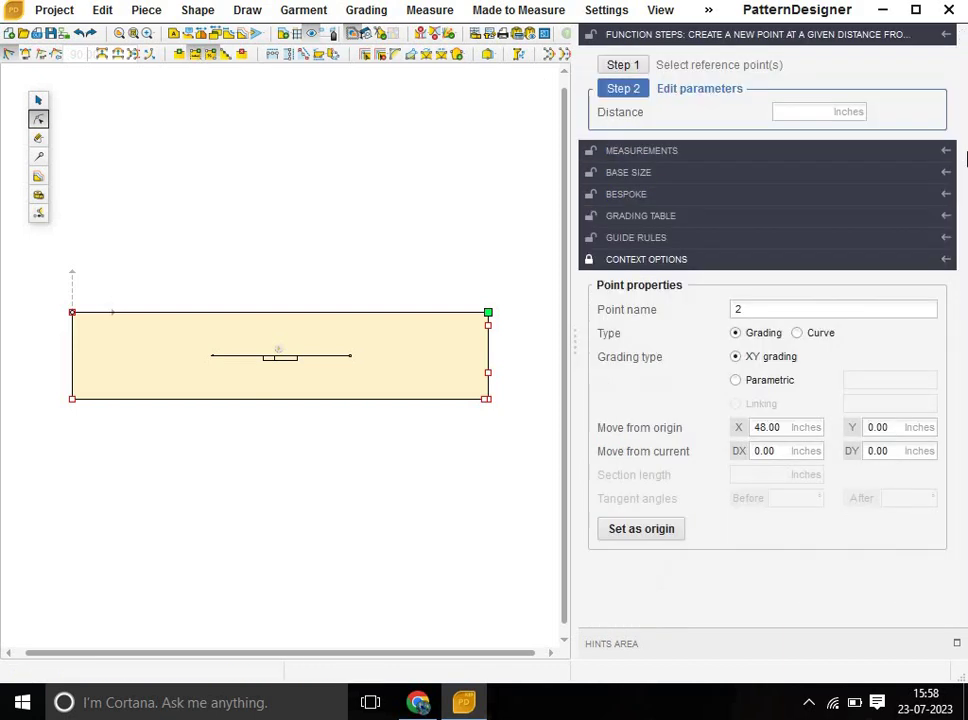
left_click(829, 117)
type("-10")
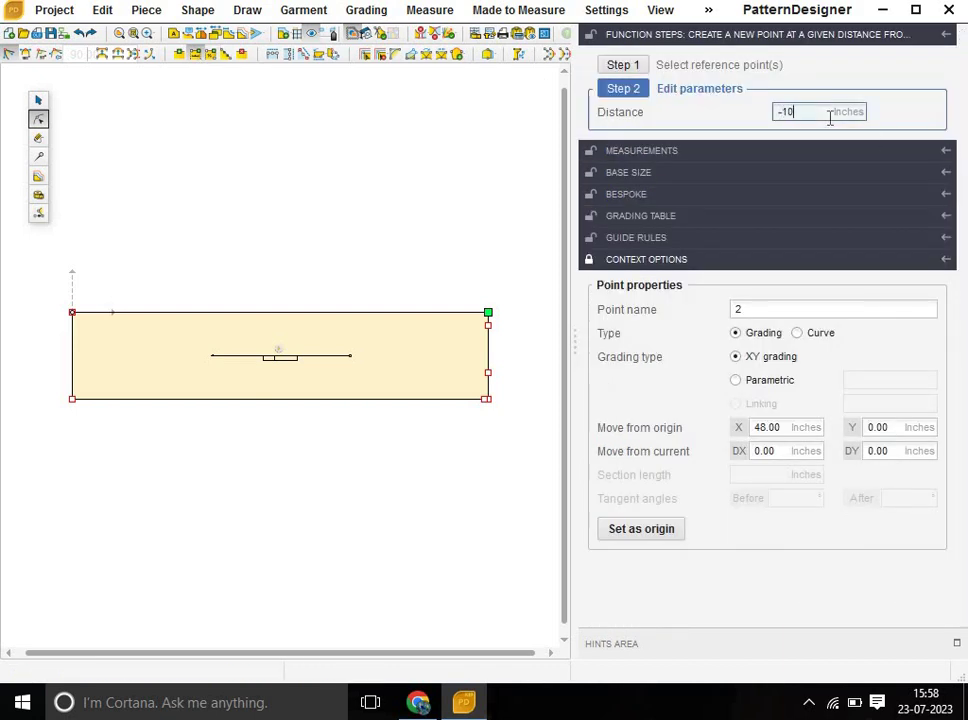
key("Return")
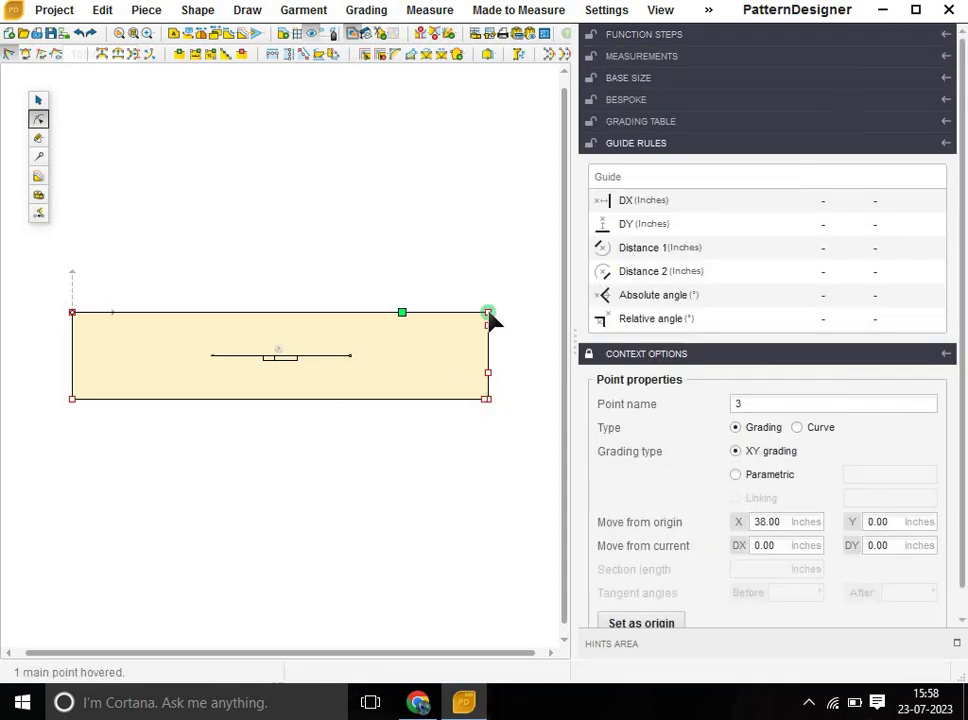
left_click_drag(488, 314, 401, 343)
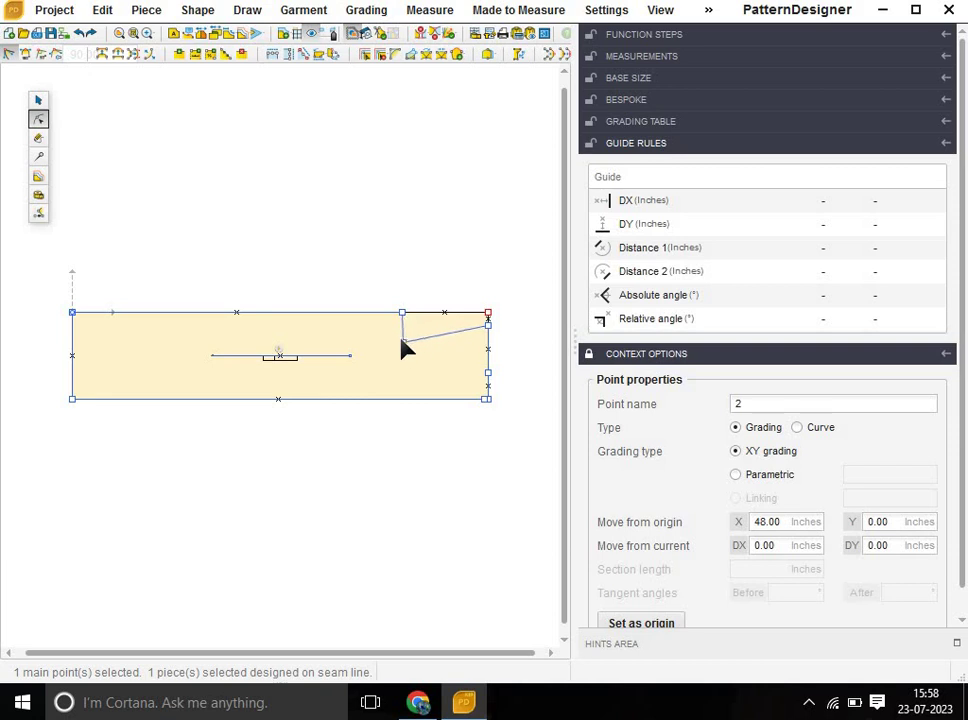
left_click_drag(401, 341, 405, 341)
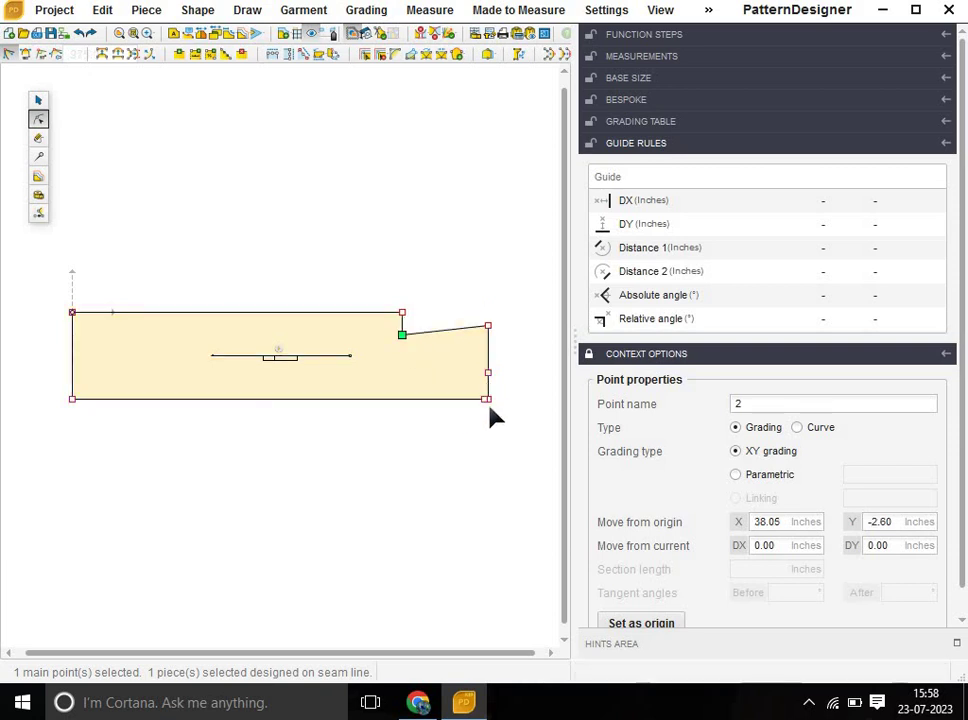
key("Escape")
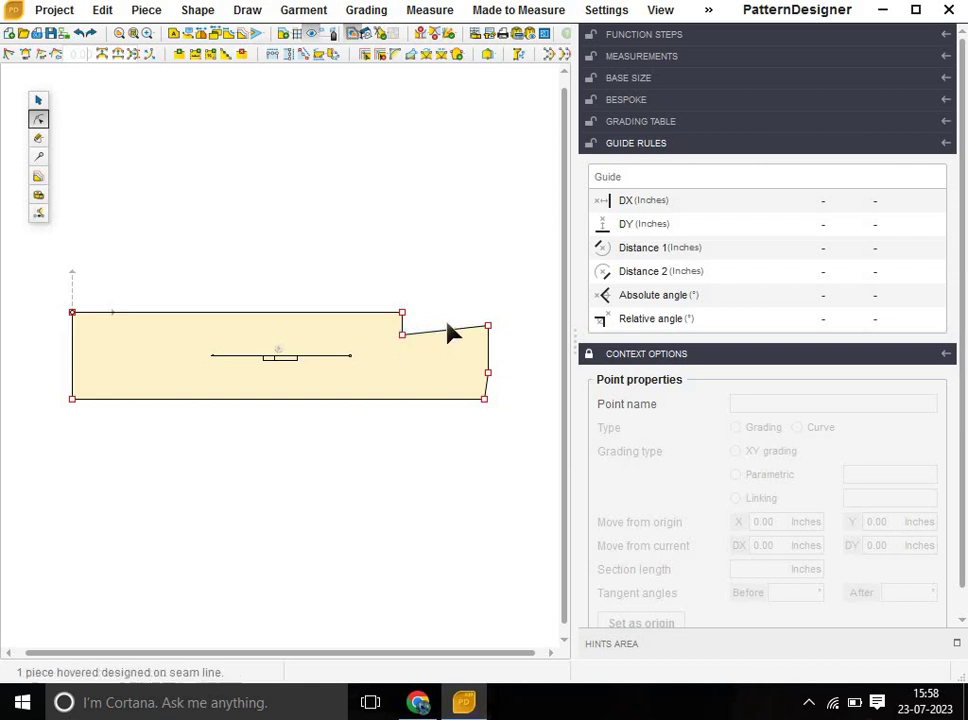
Make the top-right corner the origin and level the inner step point with a vertical offset of 0.
scroll(465, 334, "up", 1)
scroll(520, 337, "up", 1)
scroll(500, 360, "up", 1)
scroll(435, 380, "up", 1)
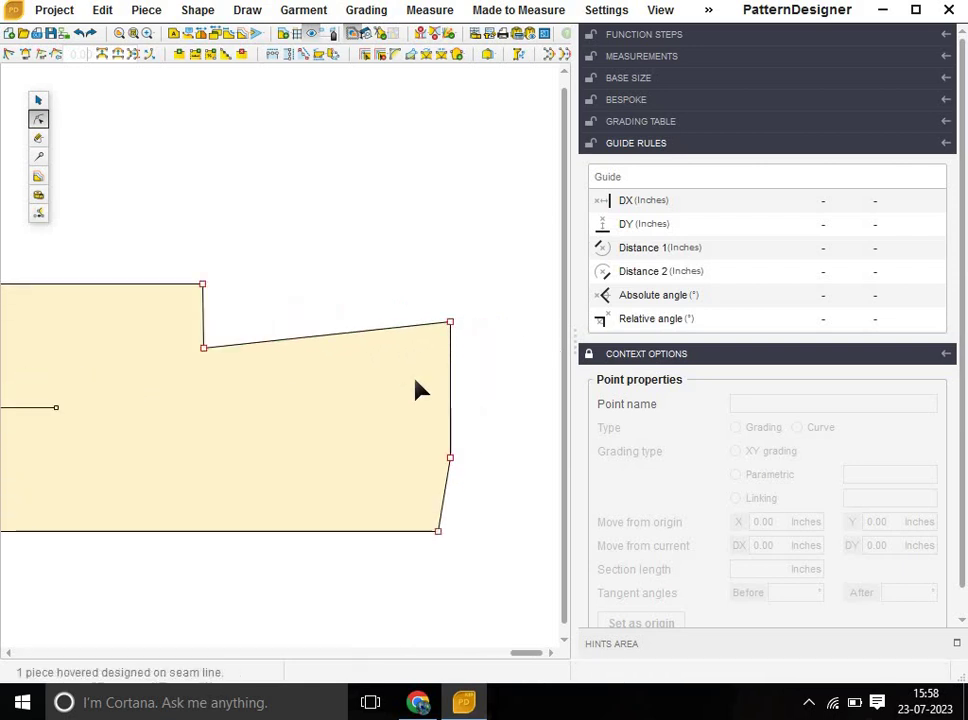
left_click_drag(425, 230, 518, 363)
scroll(518, 363, "up", 1)
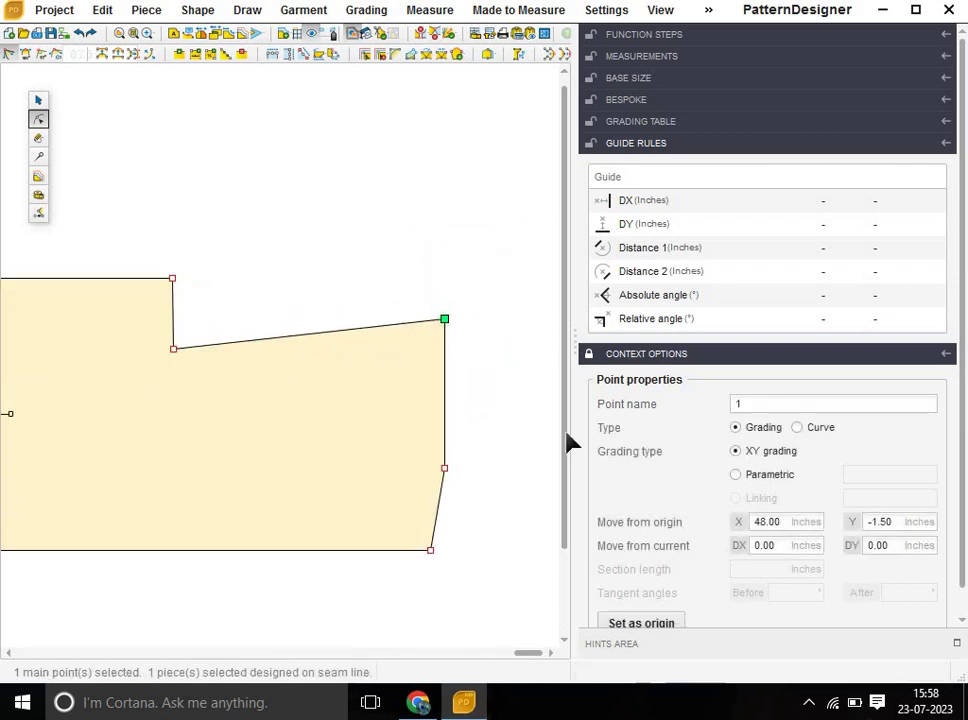
left_click(668, 620)
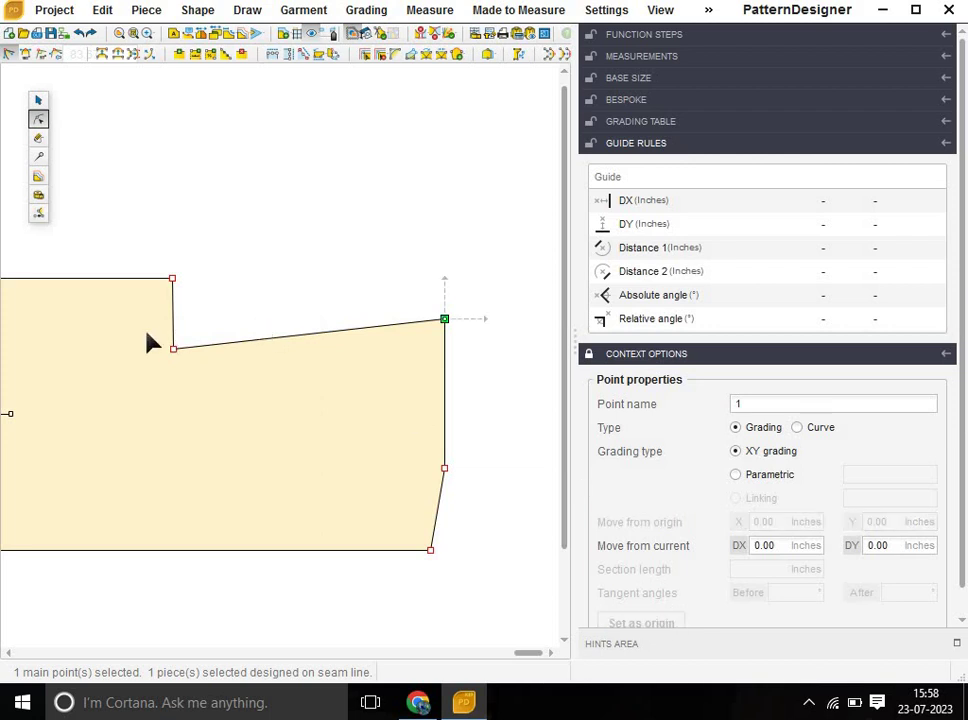
left_click_drag(147, 335, 225, 400)
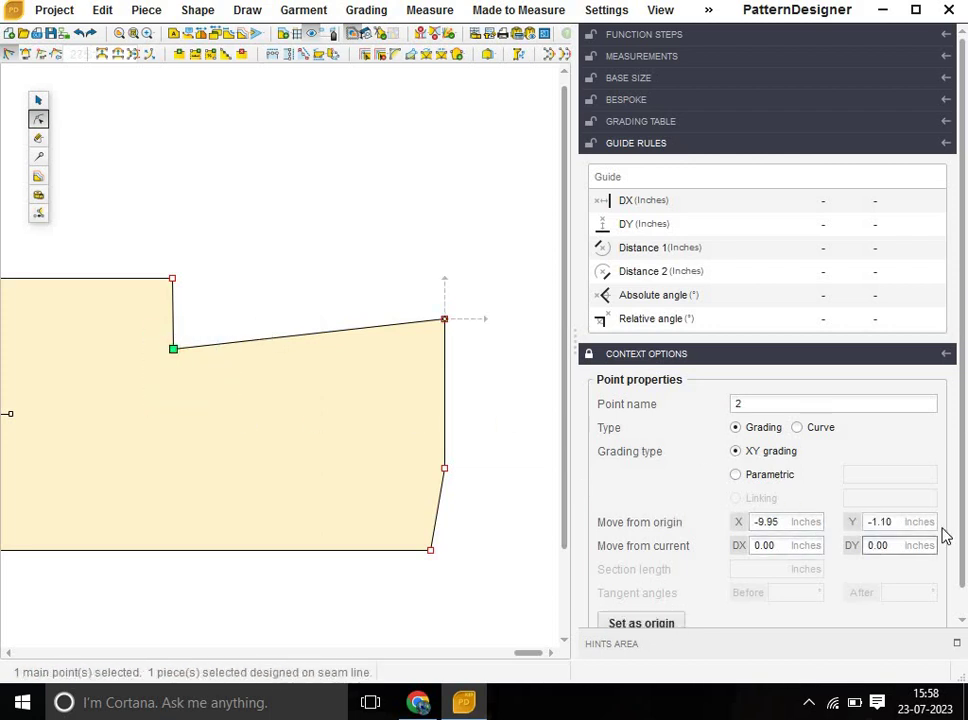
left_click(891, 515)
double_click(895, 514)
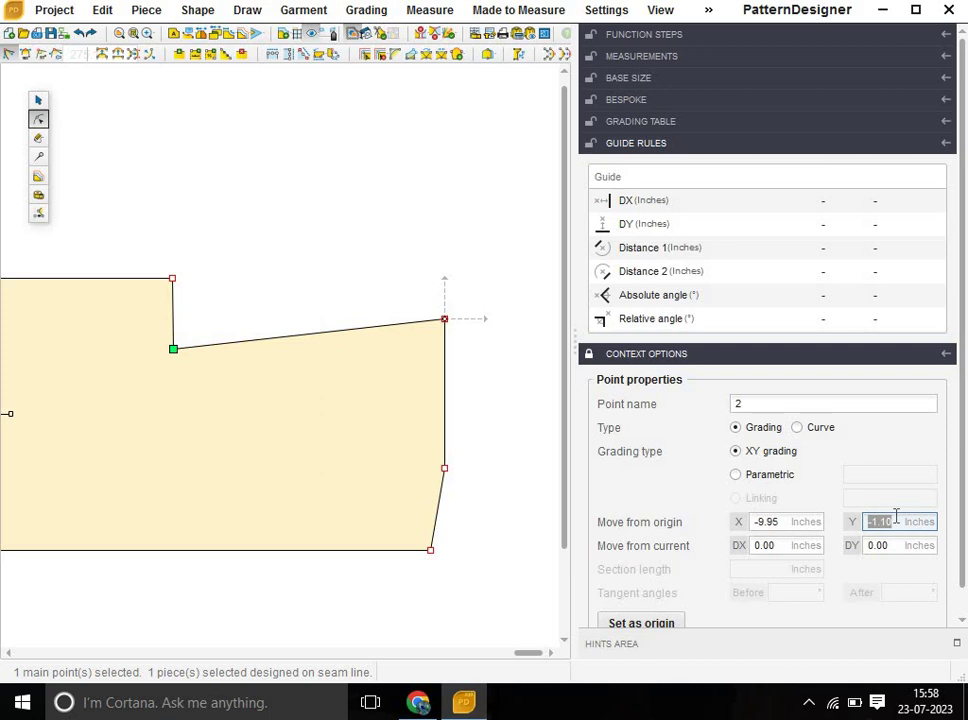
type("0")
key("Return")
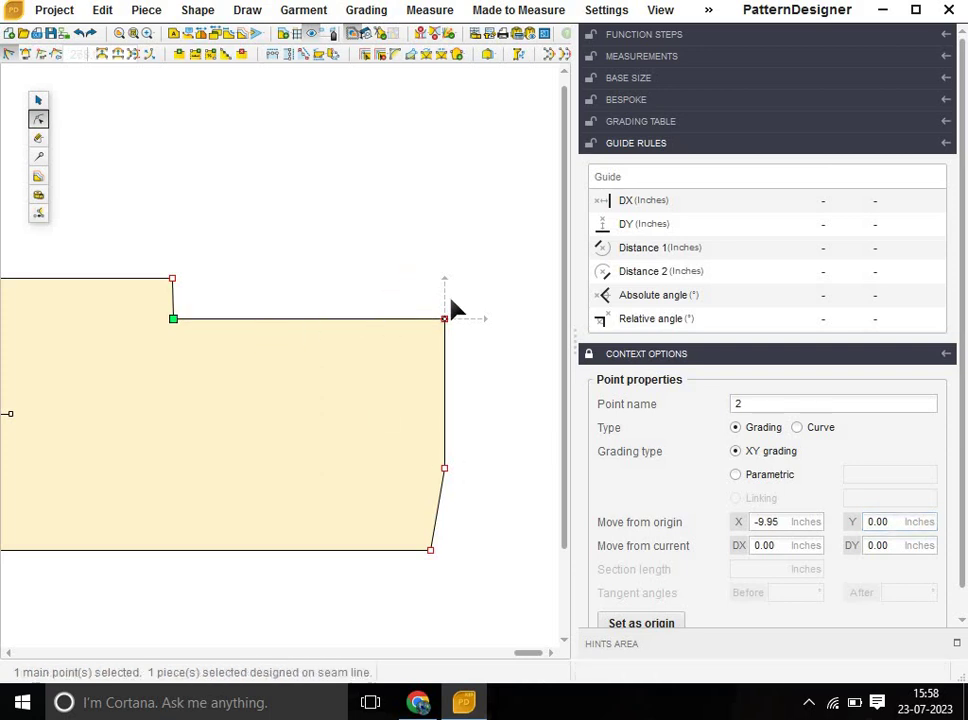
Shift the top-right corner point 1.5 inches left, replacing an earlier rightward move.
left_click_drag(406, 259, 521, 367)
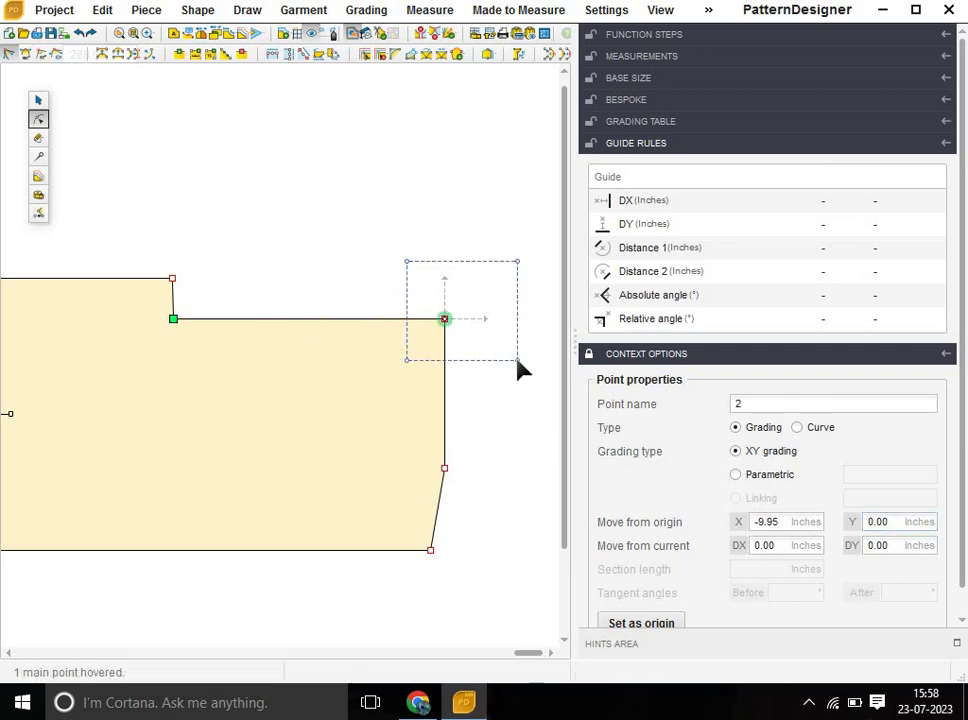
left_click(790, 546)
type("1.5")
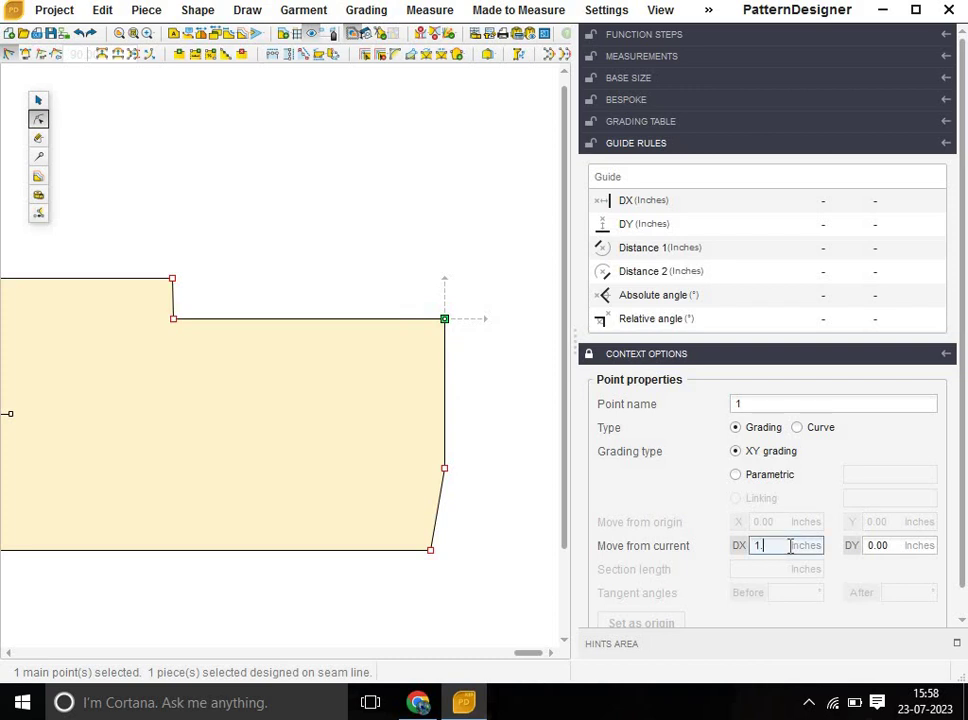
key("Return")
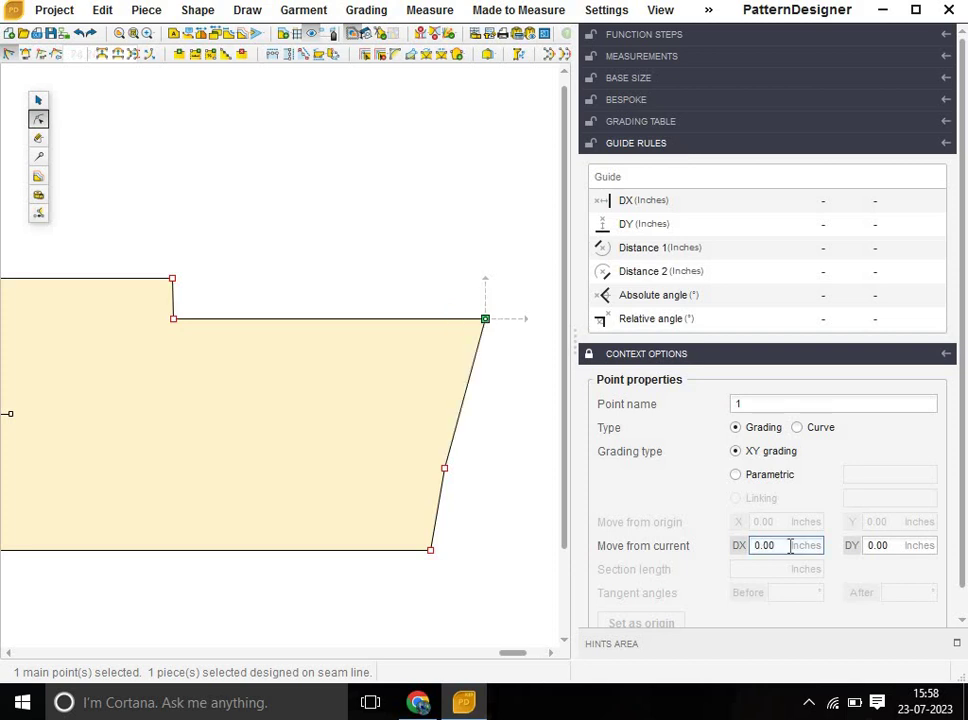
left_click(80, 34)
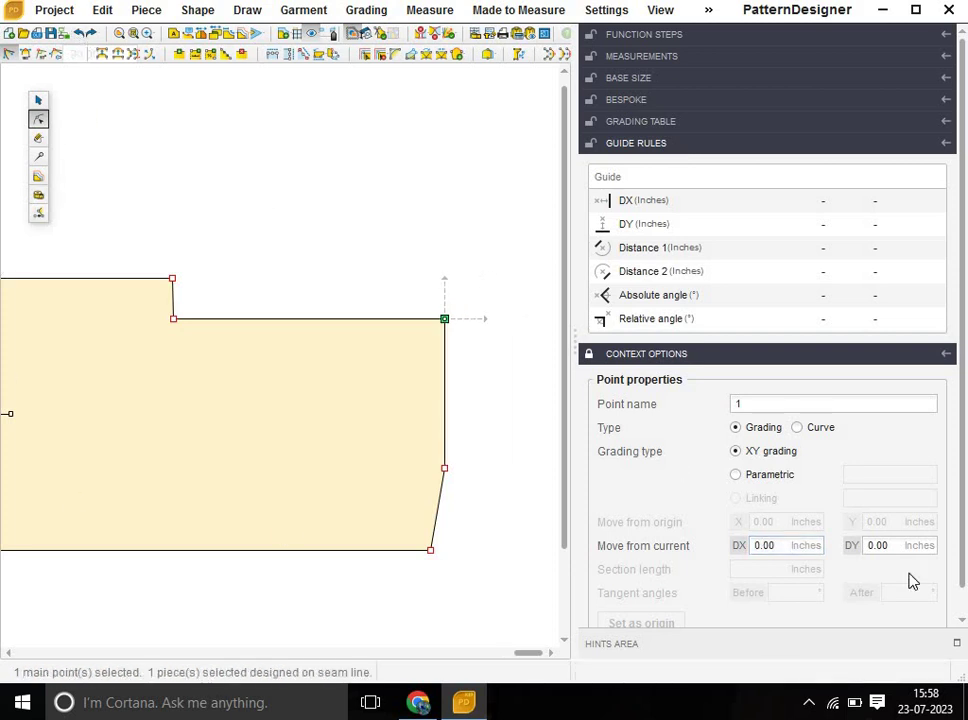
double_click(802, 548)
type("-1.5")
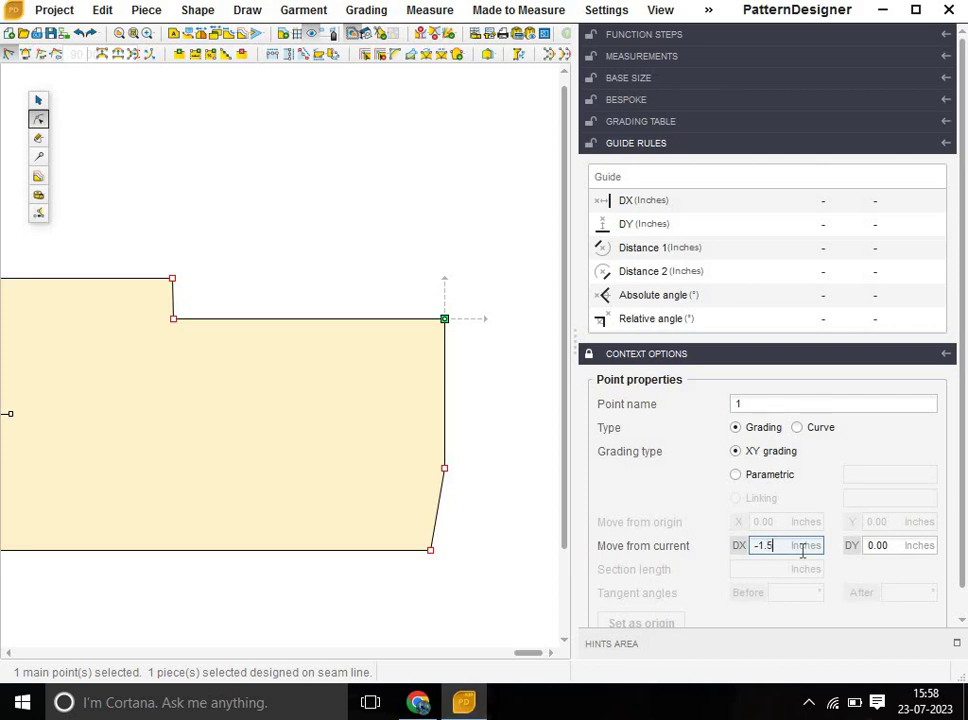
key("Return")
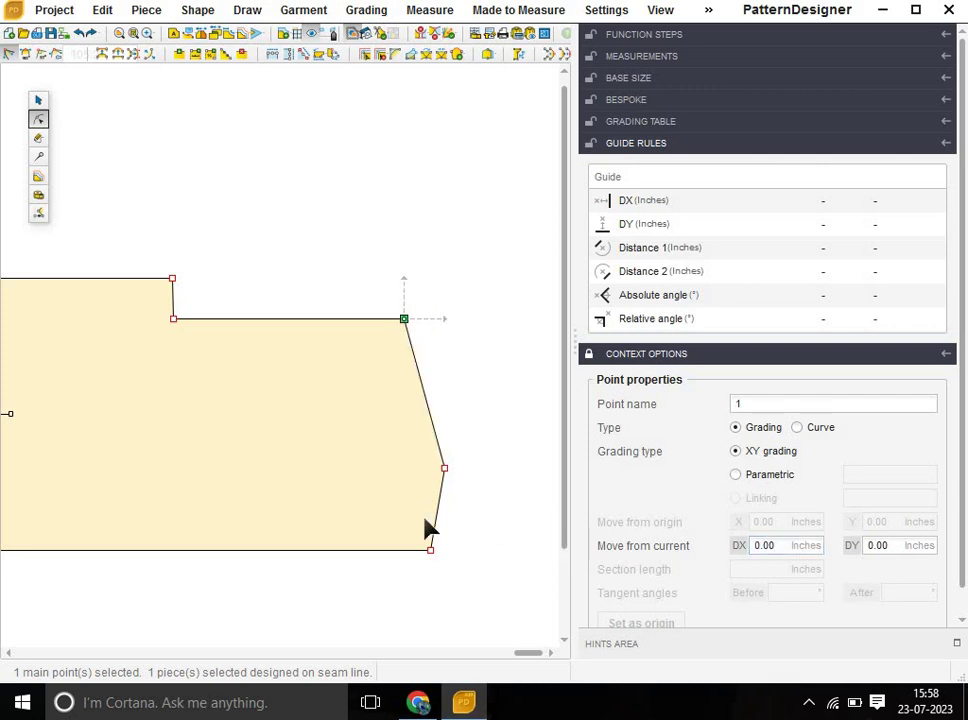
Divide the top edge into 2 parts and lower the new midpoint by 0.39 inches.
left_click(274, 320)
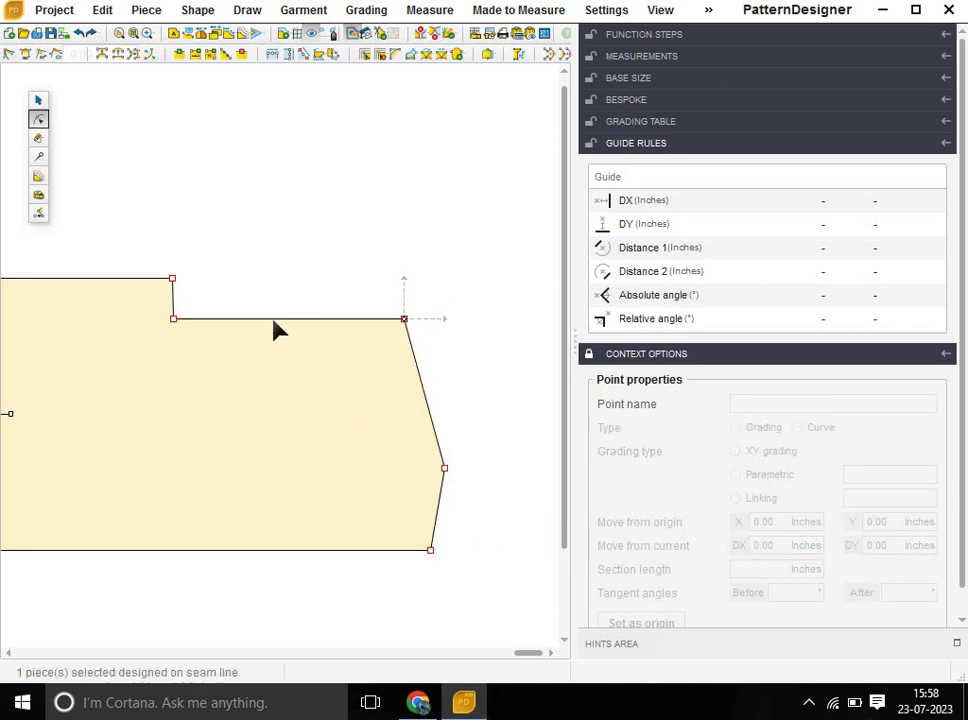
left_click(226, 54)
left_click(823, 231)
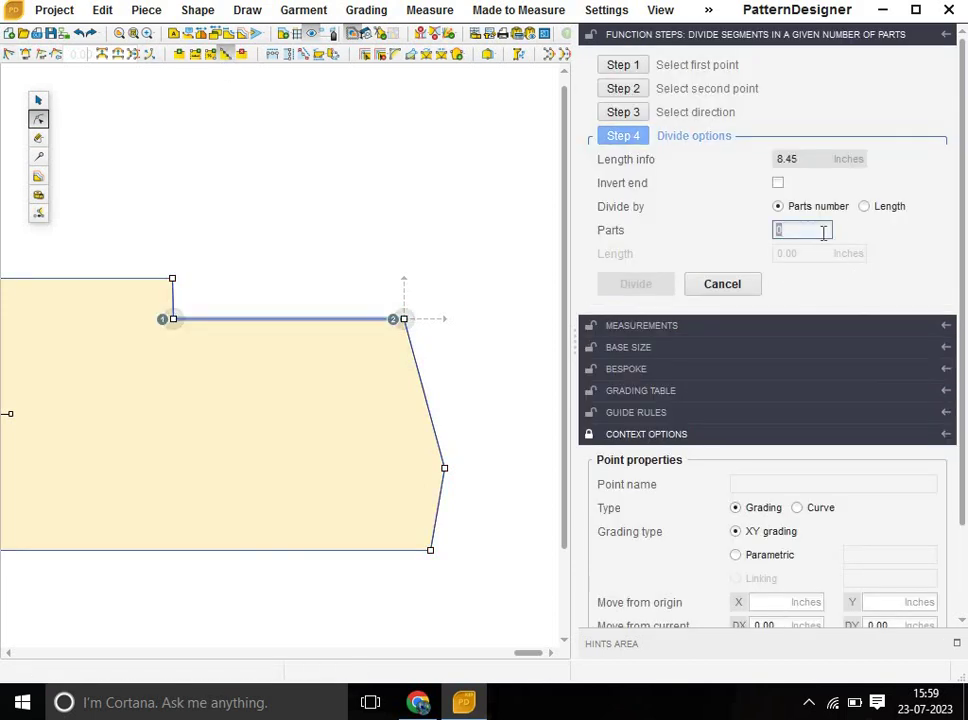
type("2")
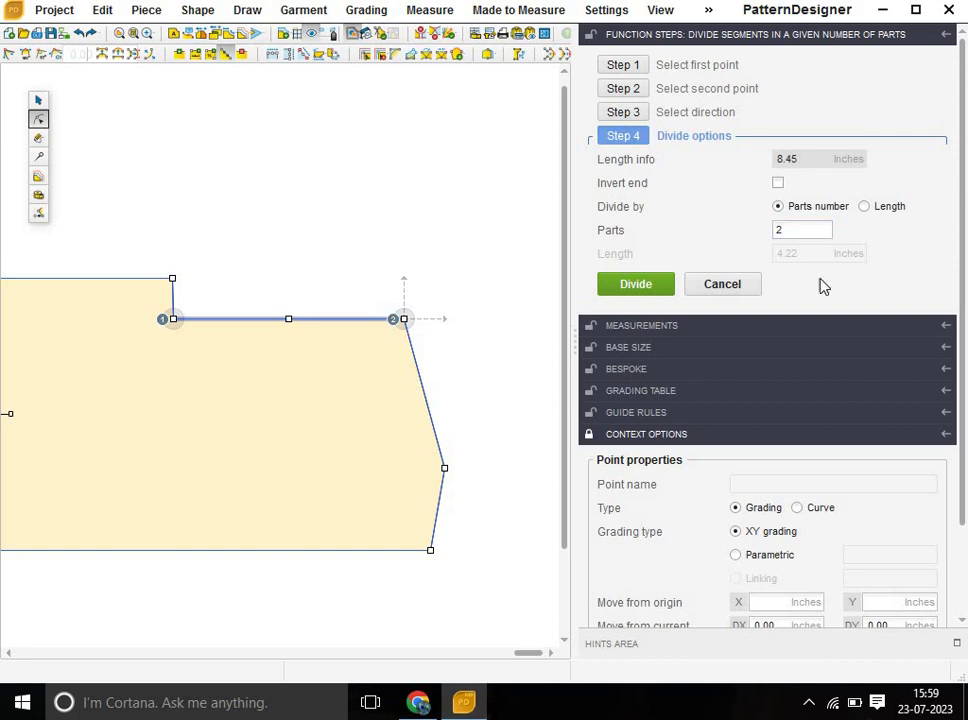
left_click(670, 284)
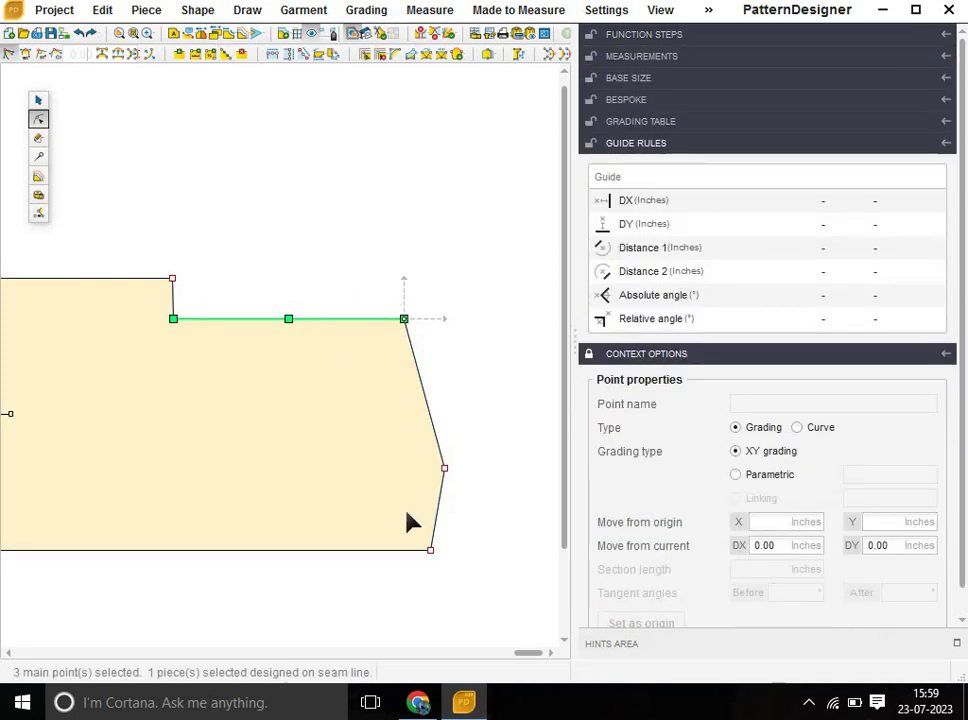
left_click(173, 318, "ctrl")
left_click_drag(232, 228, 346, 420)
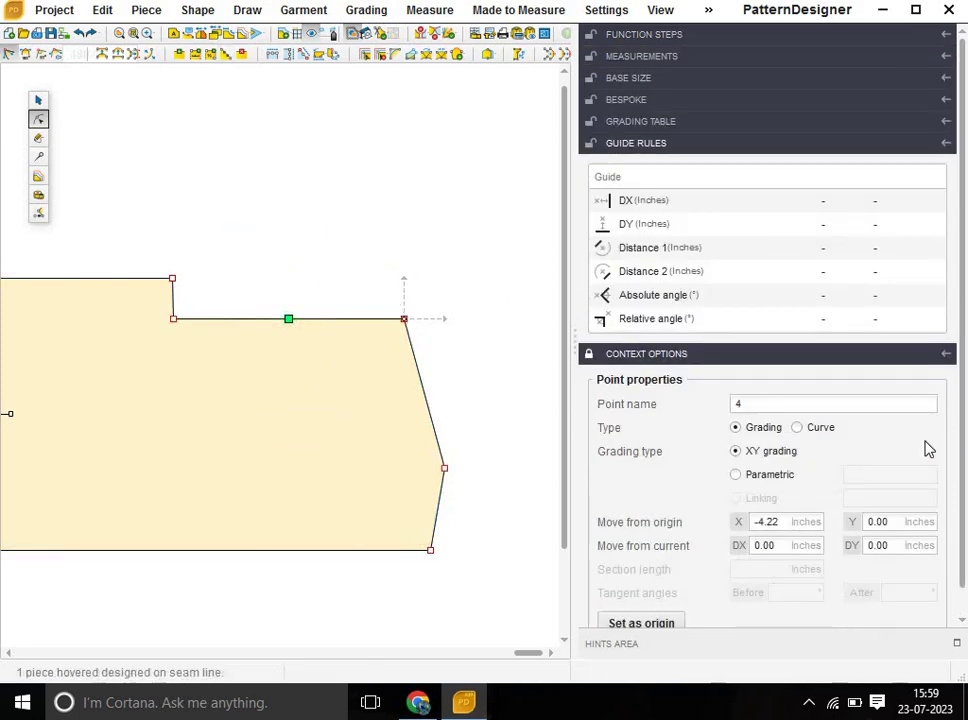
left_click(897, 548)
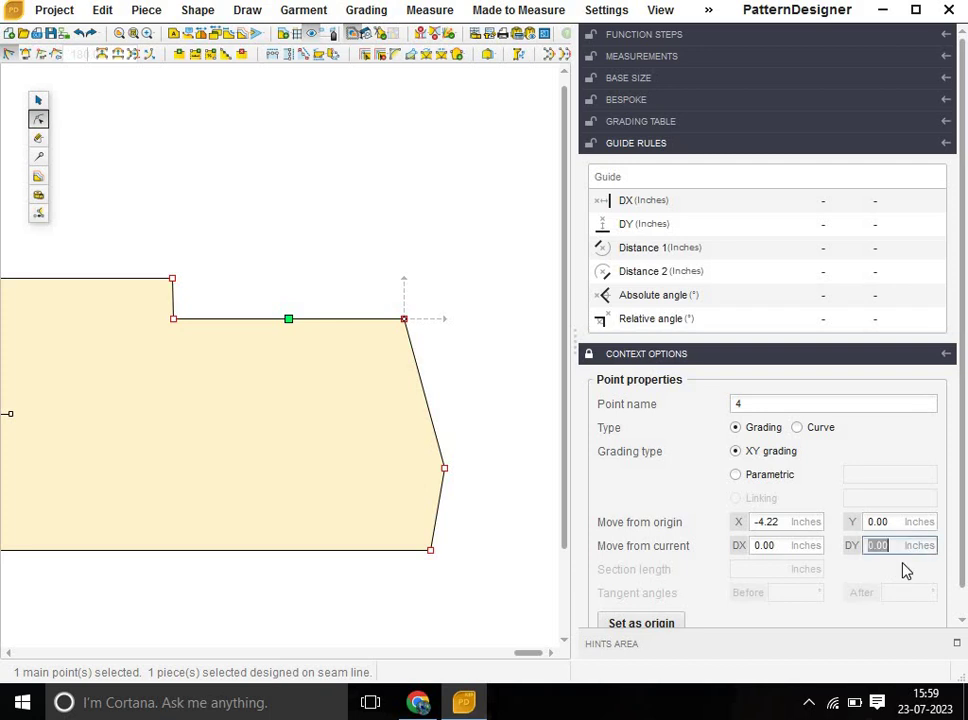
type("-.39")
key("Return")
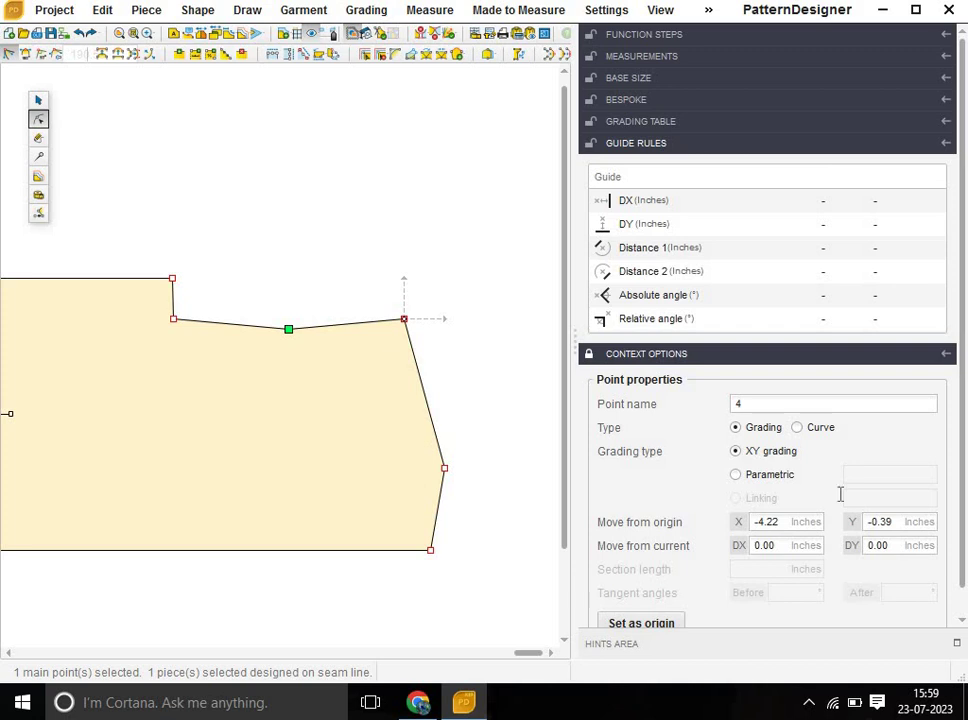
Delete the inner corner point of the top edge and fit the whole piece in view.
left_click(173, 320)
key("Delete")
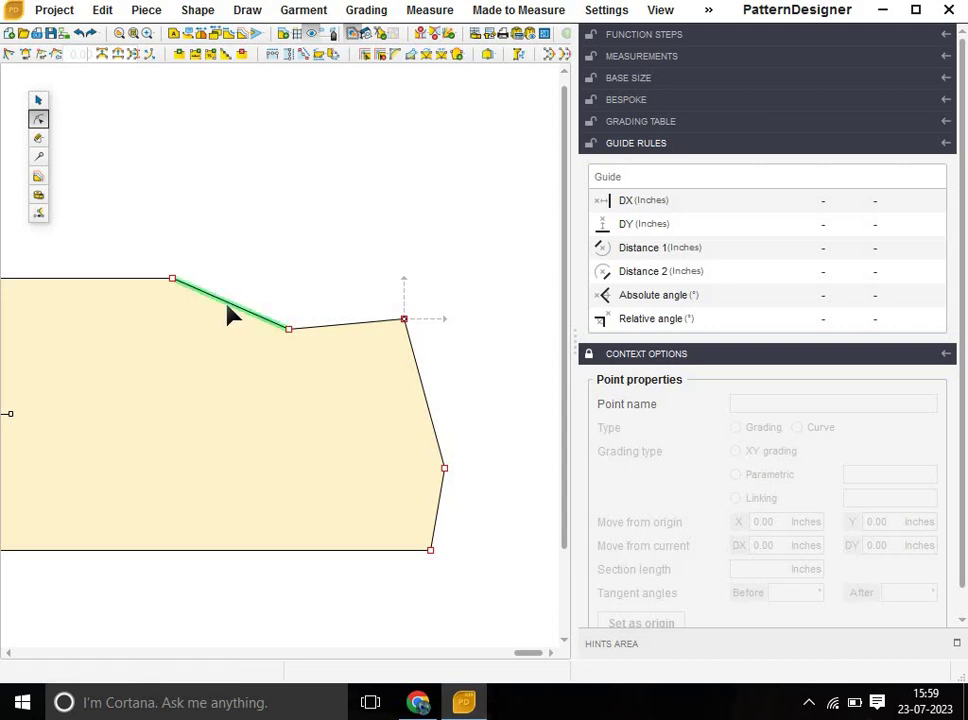
scroll(230, 314, "down", 2)
scroll(226, 330, "down", 3)
scroll(197, 374, "down", 1)
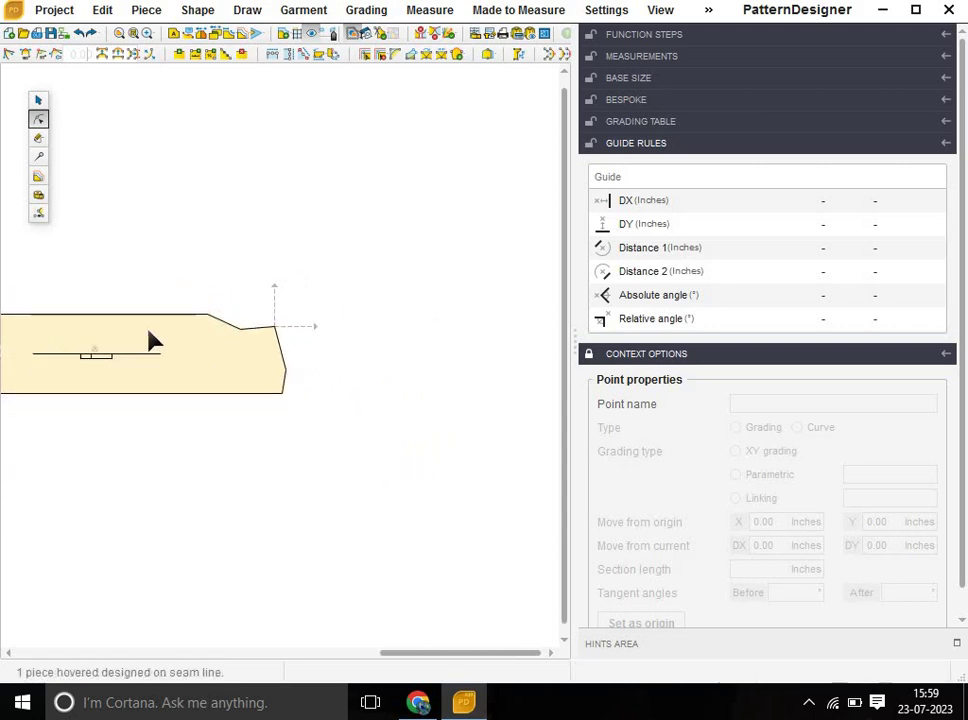
left_click(133, 33)
Create a point on the top edge 14 inches (-14) from the selected top-edge point.
left_click_drag(359, 251, 421, 339)
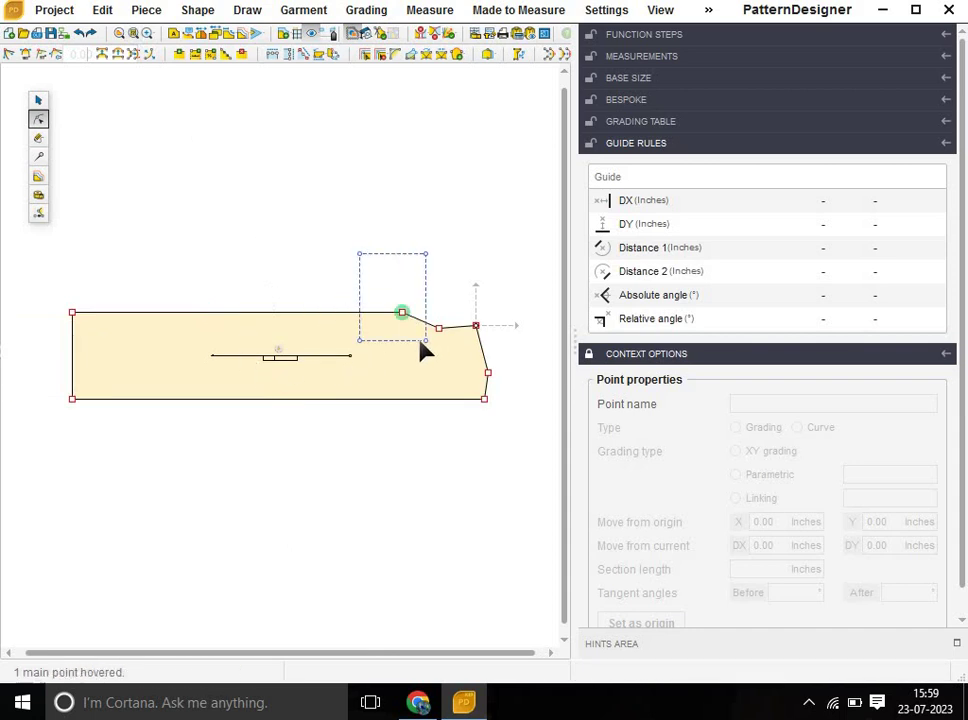
left_click(196, 56)
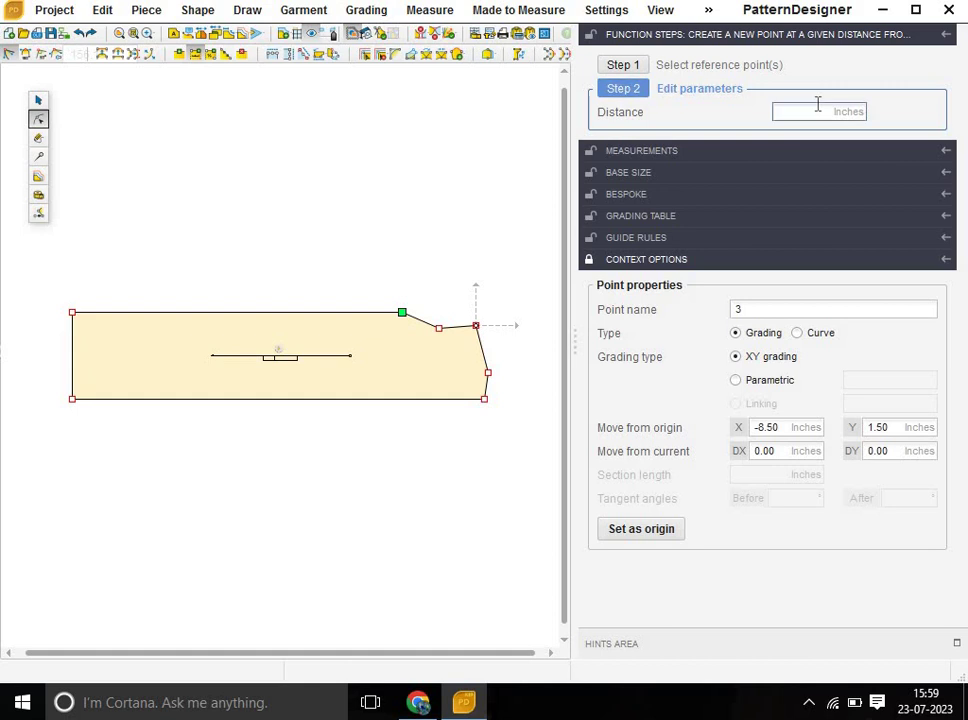
type("-")
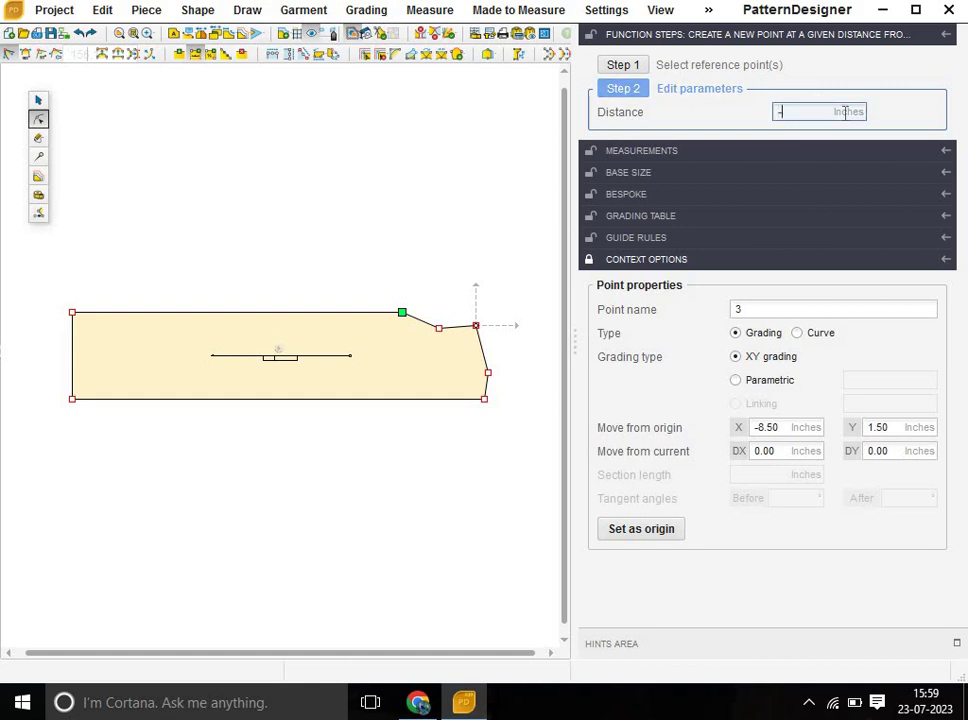
type("14")
key("Return")
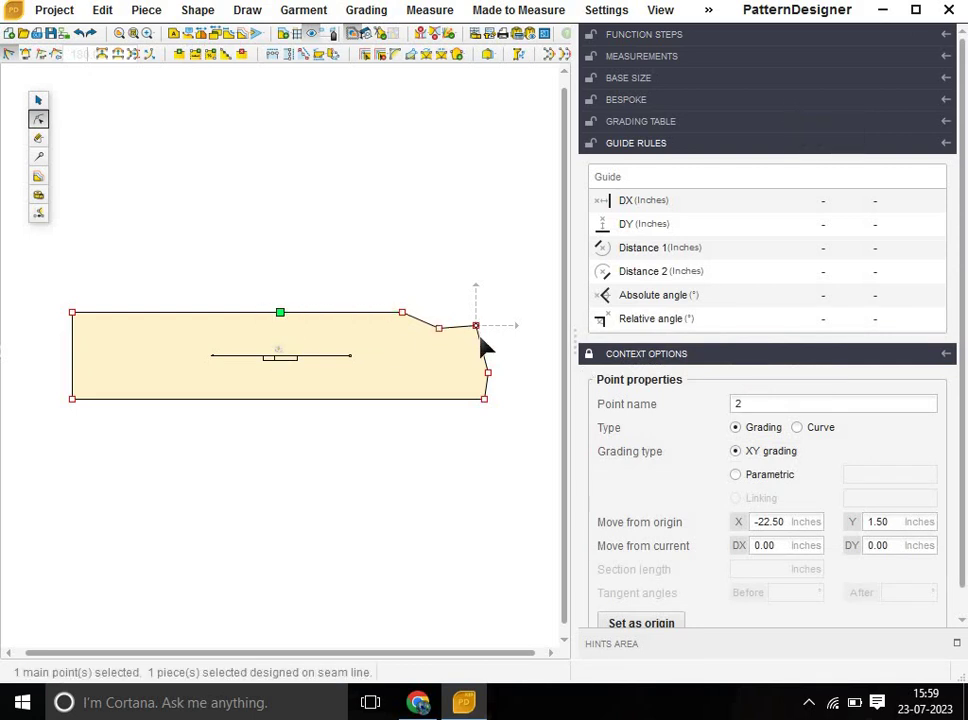
Set the new top-edge point's X to -14 and add another point on the top edge.
left_click_drag(469, 297, 521, 363)
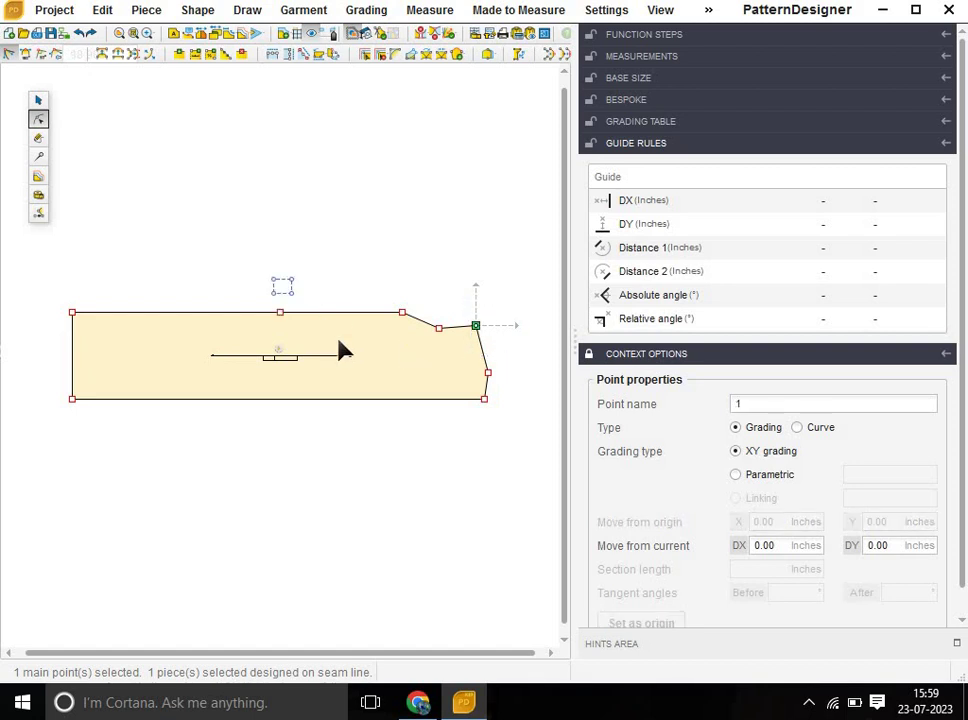
left_click(280, 312)
double_click(800, 528)
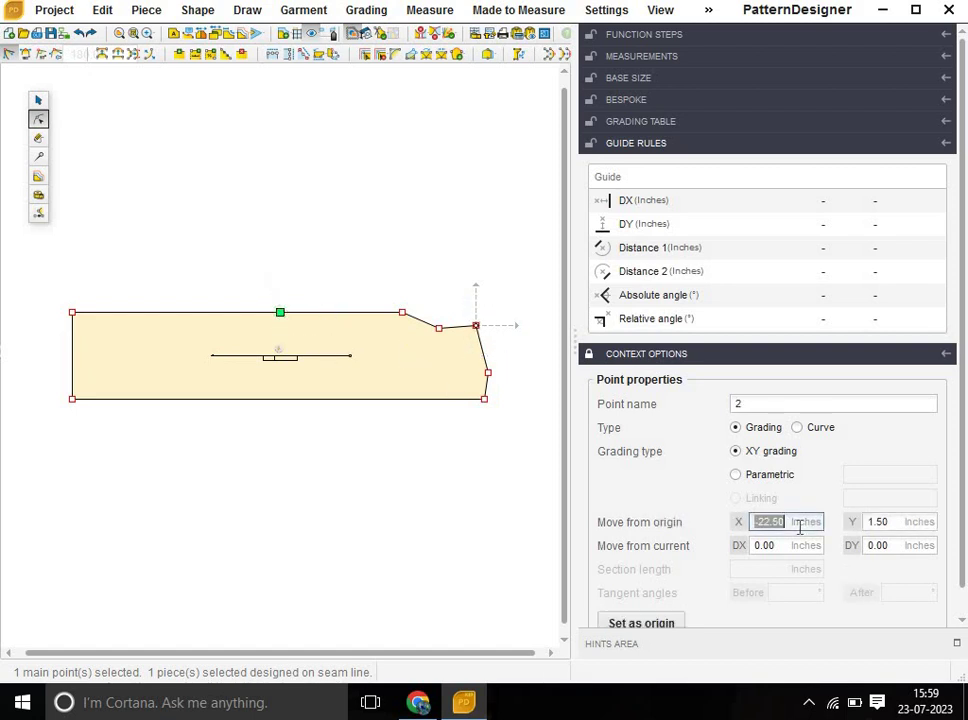
type("-14")
key("Return")
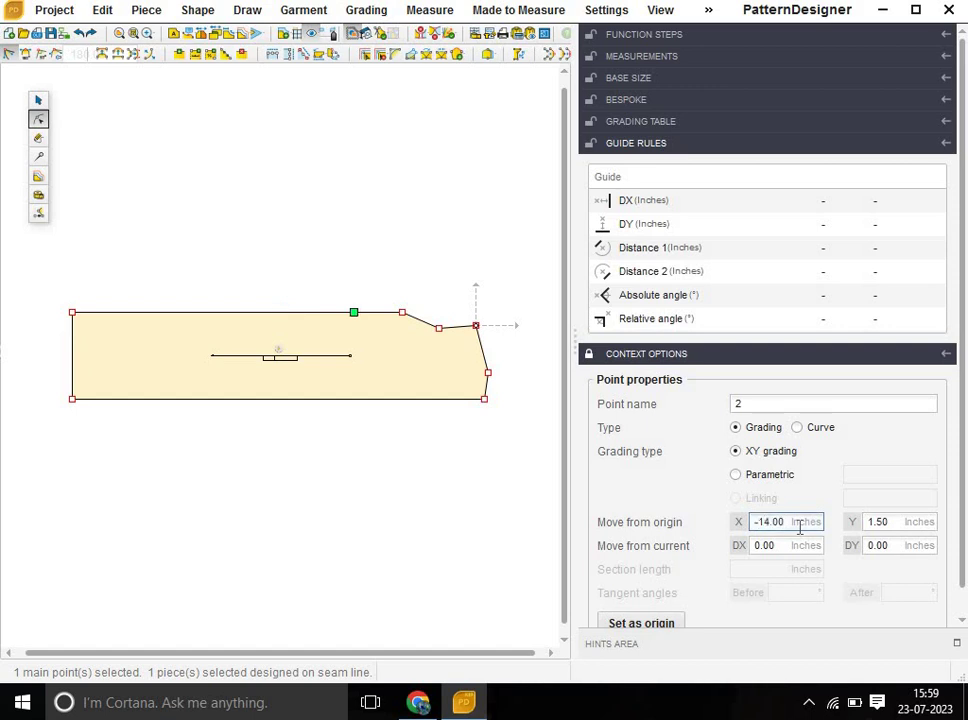
left_click(320, 324)
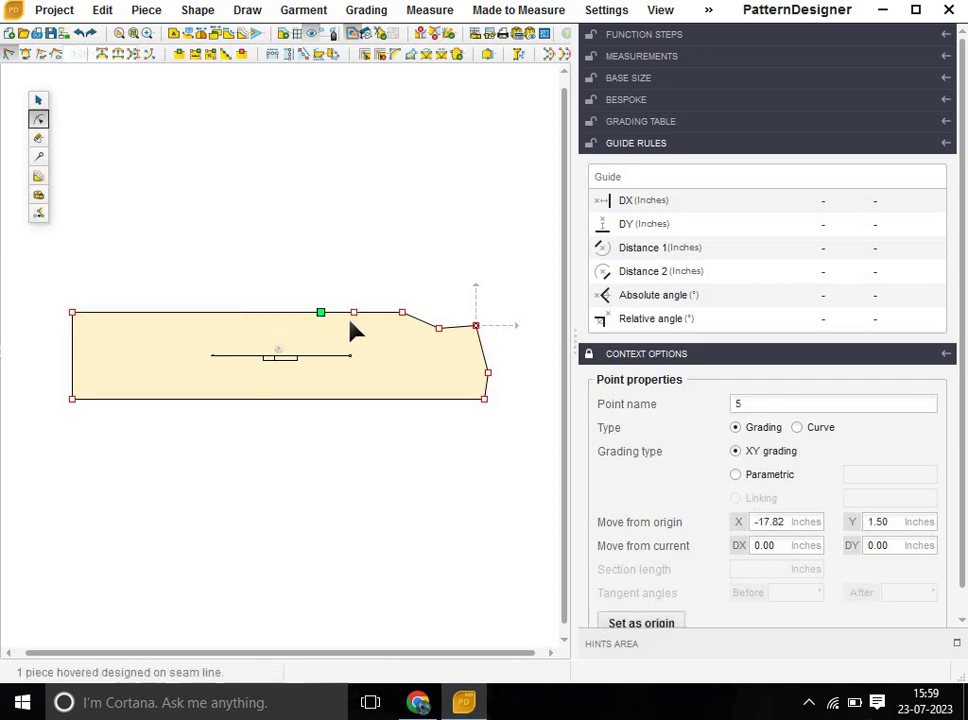
Move the first added top-edge point to X -22 and the second to X -15.
left_click(354, 313)
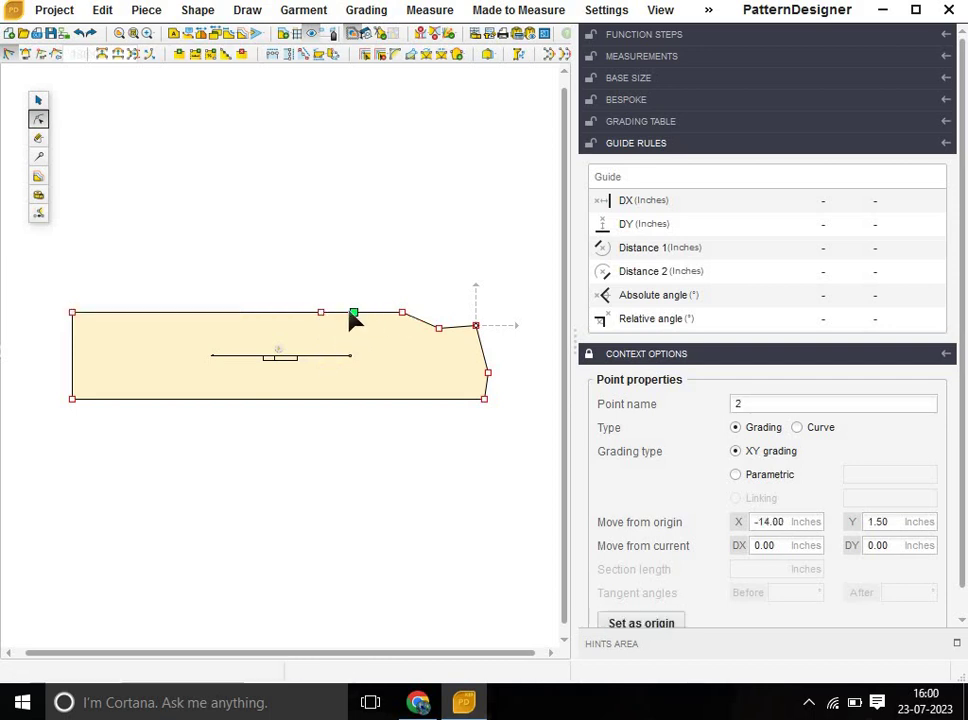
left_click(242, 316)
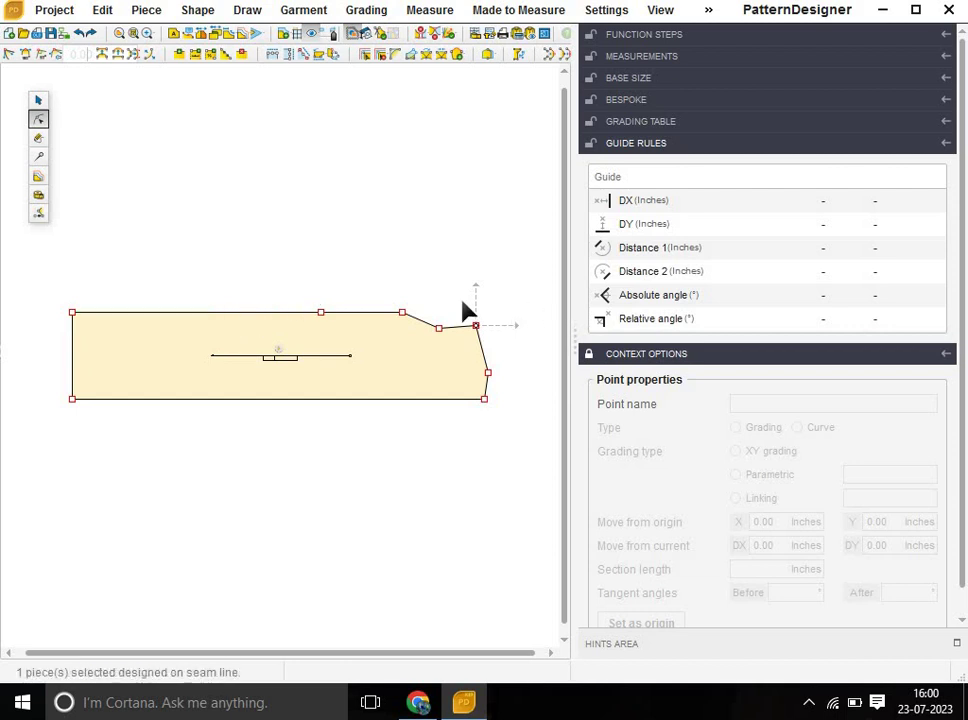
left_click(222, 313)
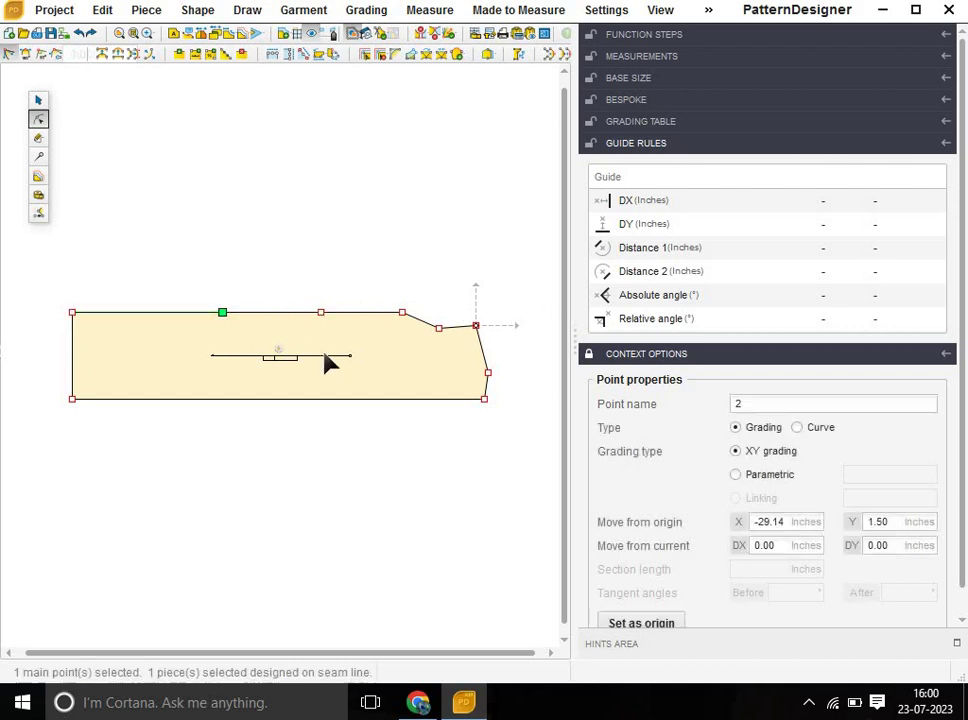
double_click(788, 522)
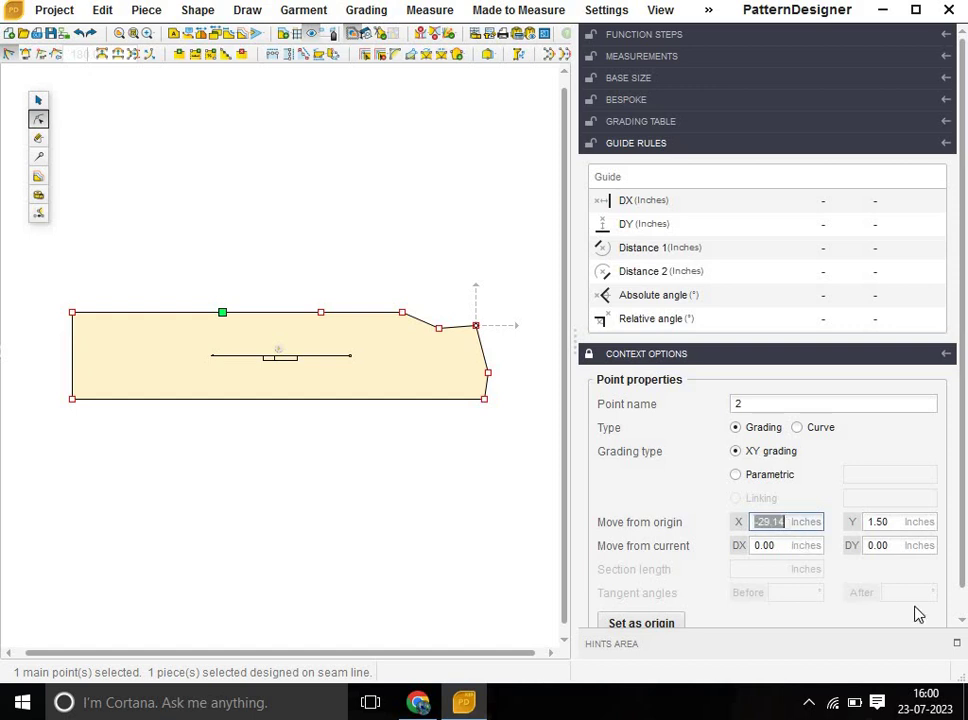
type("-22")
key("Return")
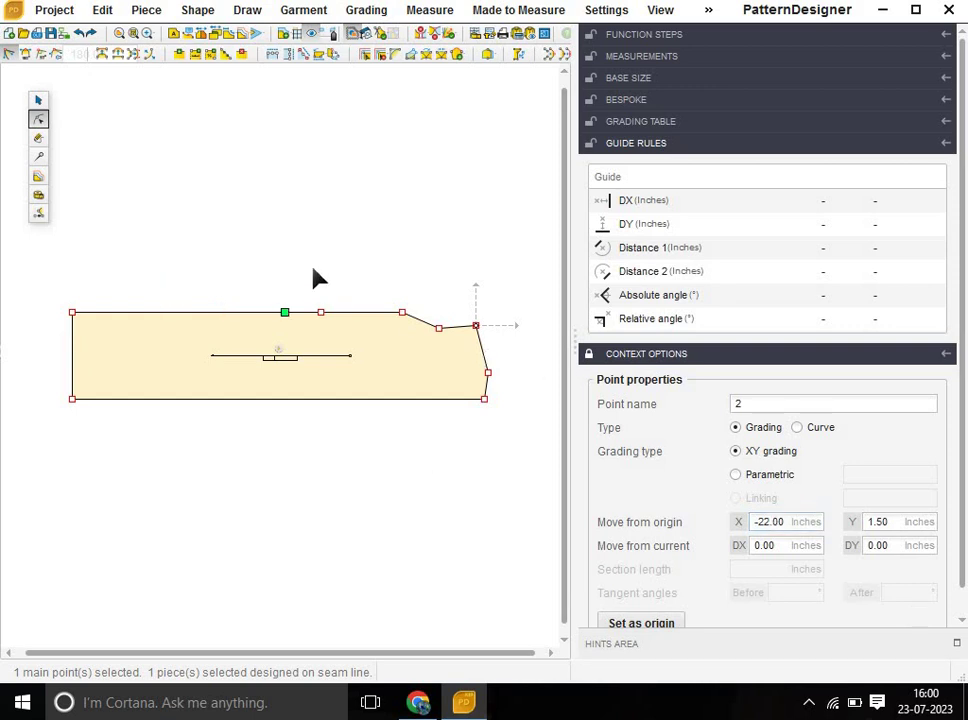
left_click(320, 313)
double_click(795, 521)
type("-15")
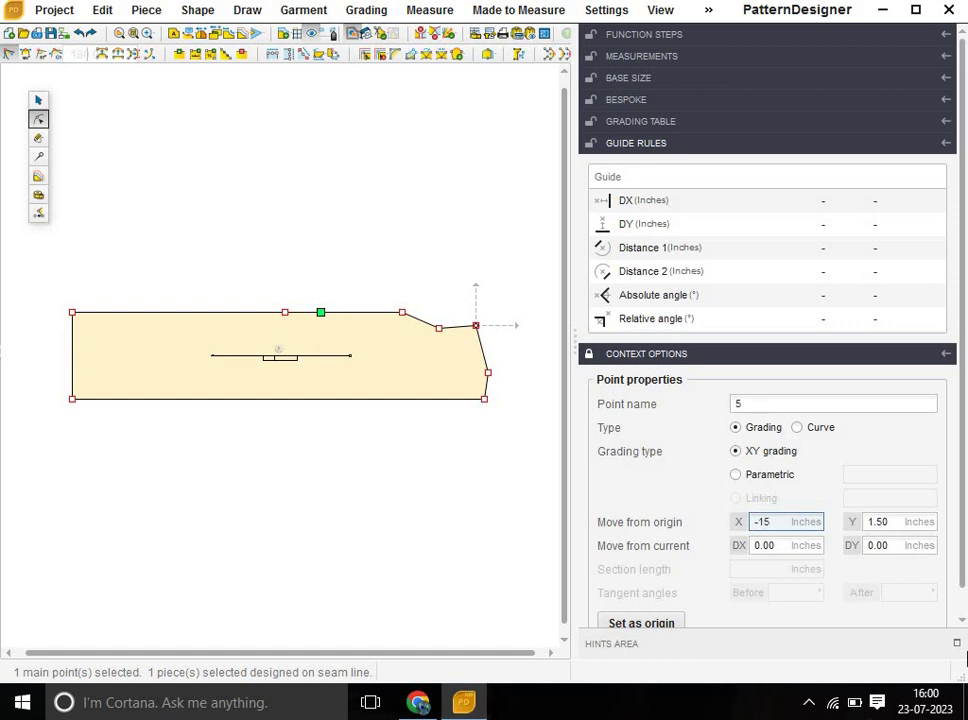
key("Return")
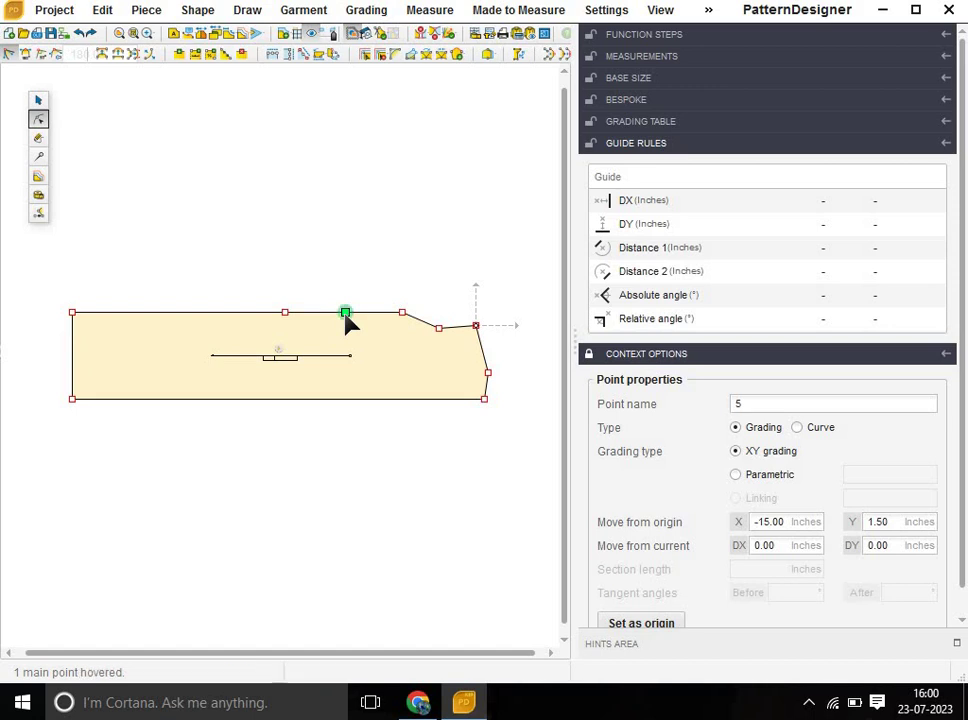
Raise the top-left corner point to Y 9.50, steepening the top edge's slope.
left_click_drag(39, 290, 108, 332)
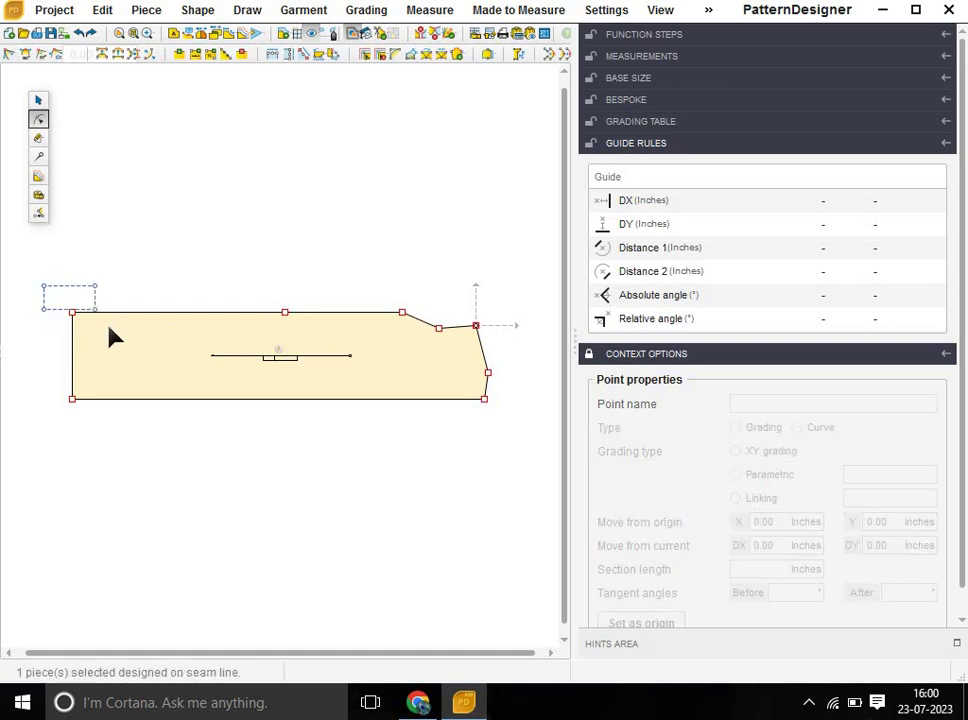
left_click(868, 544)
type("6")
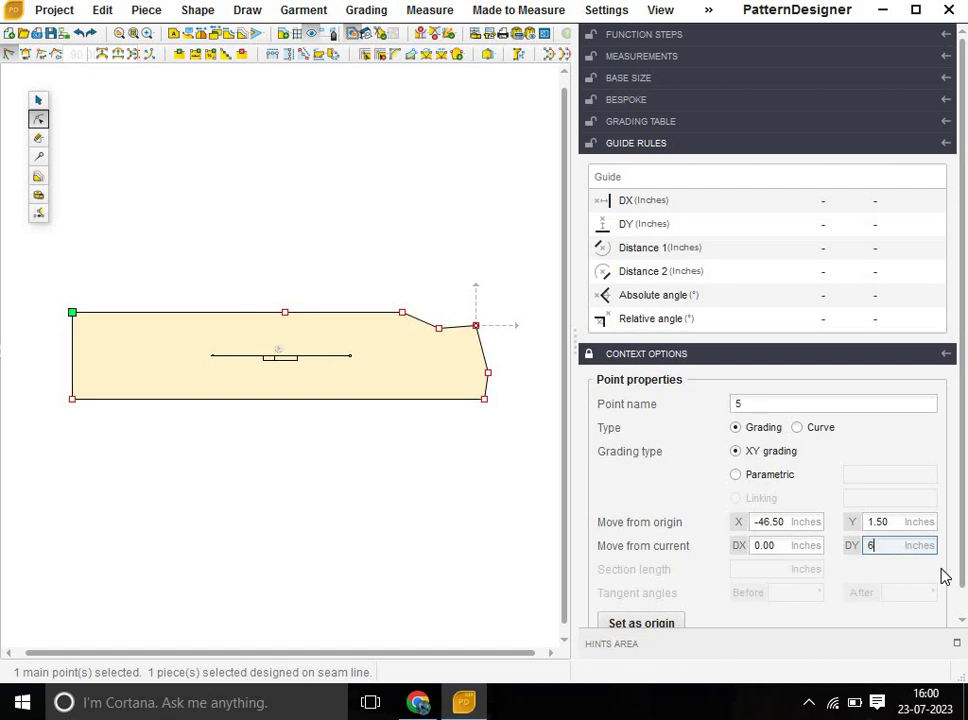
key("Return")
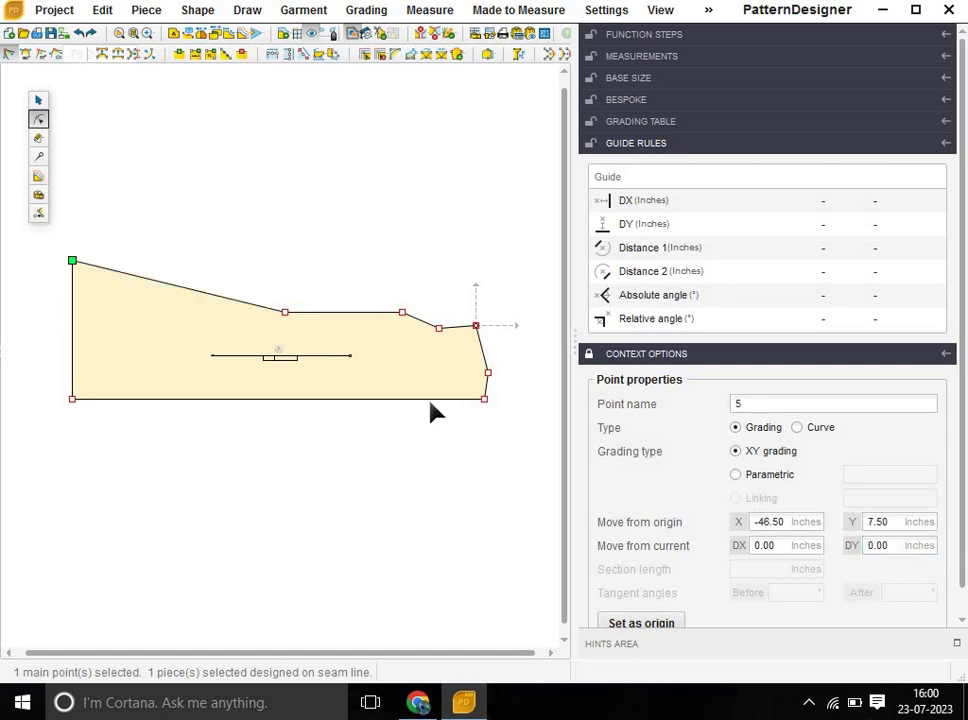
left_click(917, 548)
type("2")
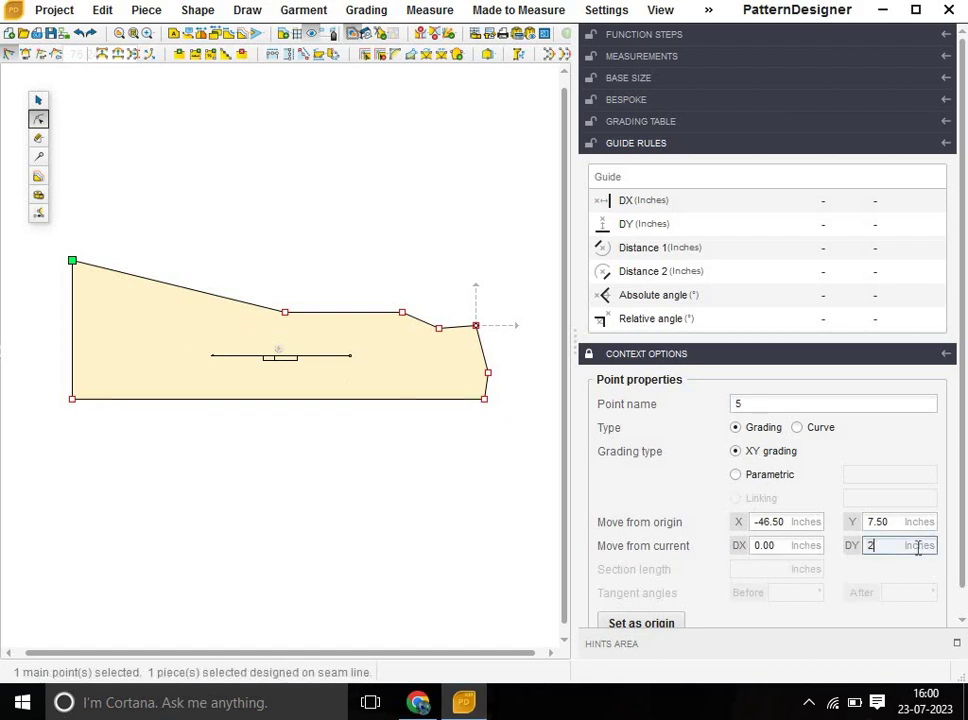
key("Return")
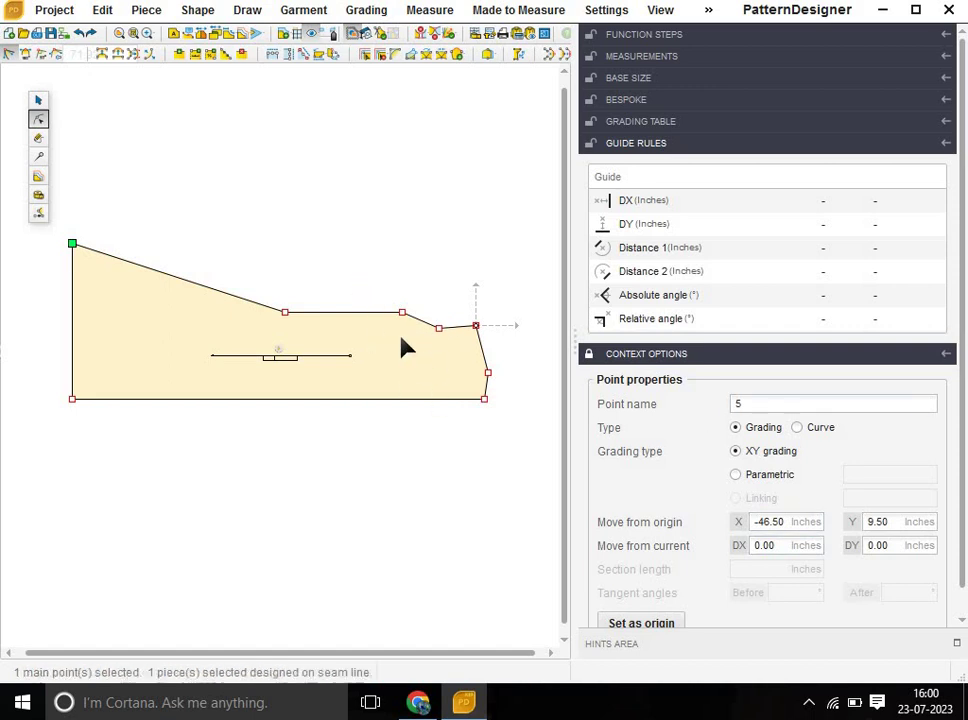
scroll(405, 347, "up", 2)
Divide the slanted top edge into three parts and convert the piece's edges to curves.
left_click(320, 307)
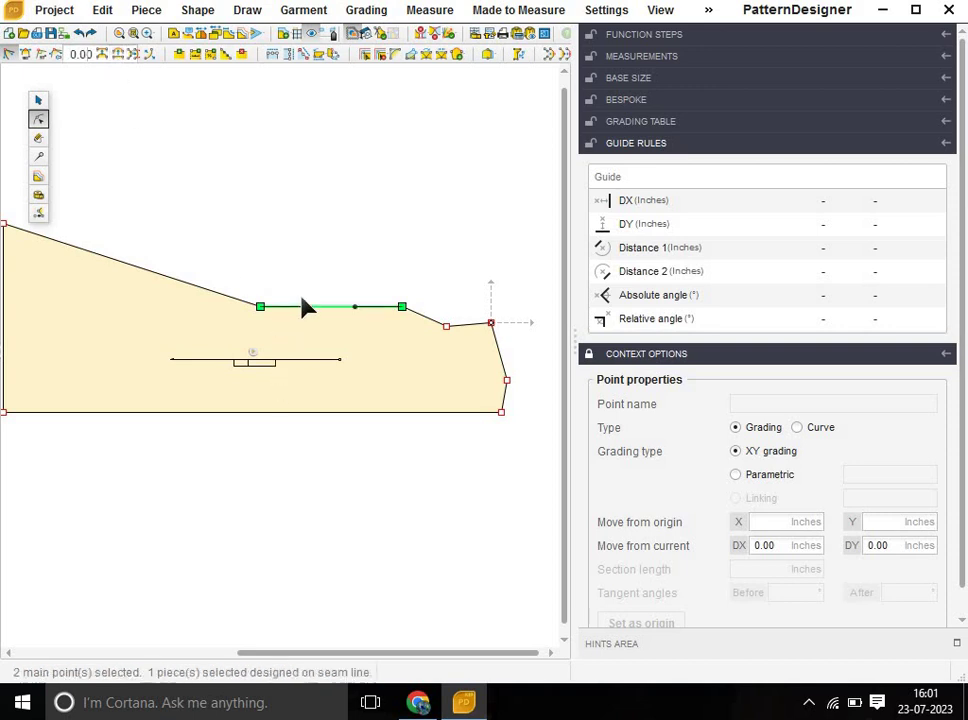
left_click(230, 299)
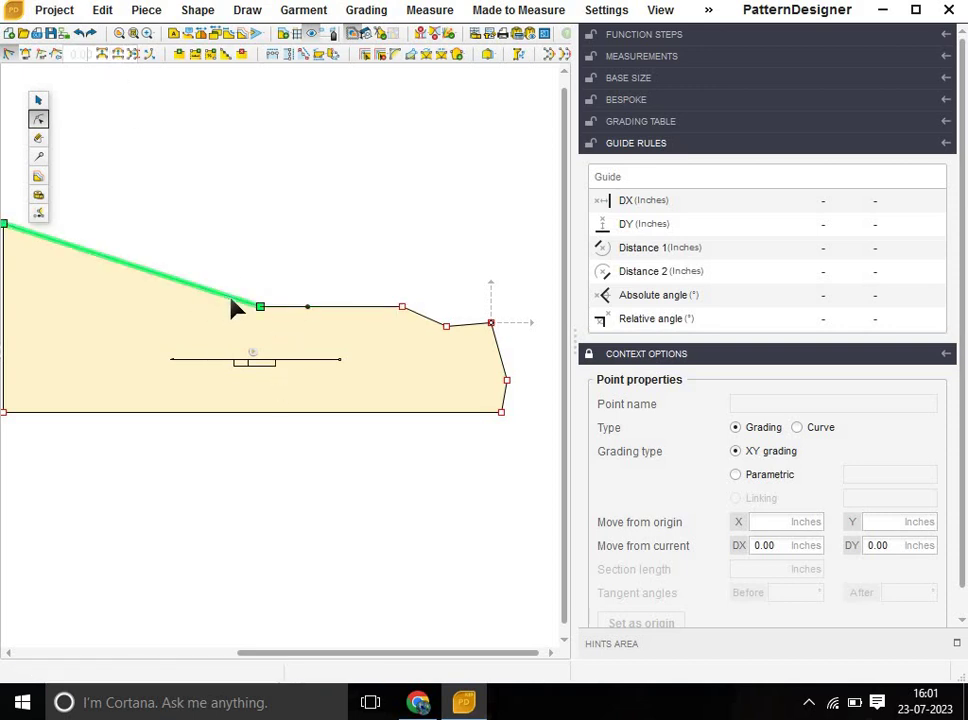
left_click(117, 53)
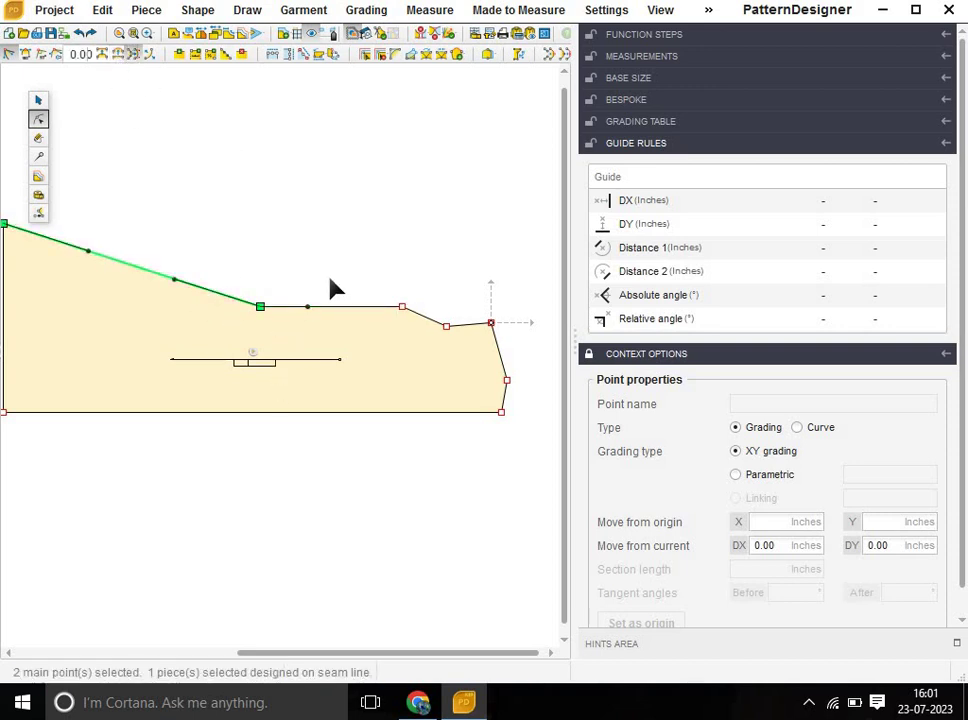
left_click_drag(224, 241, 313, 357)
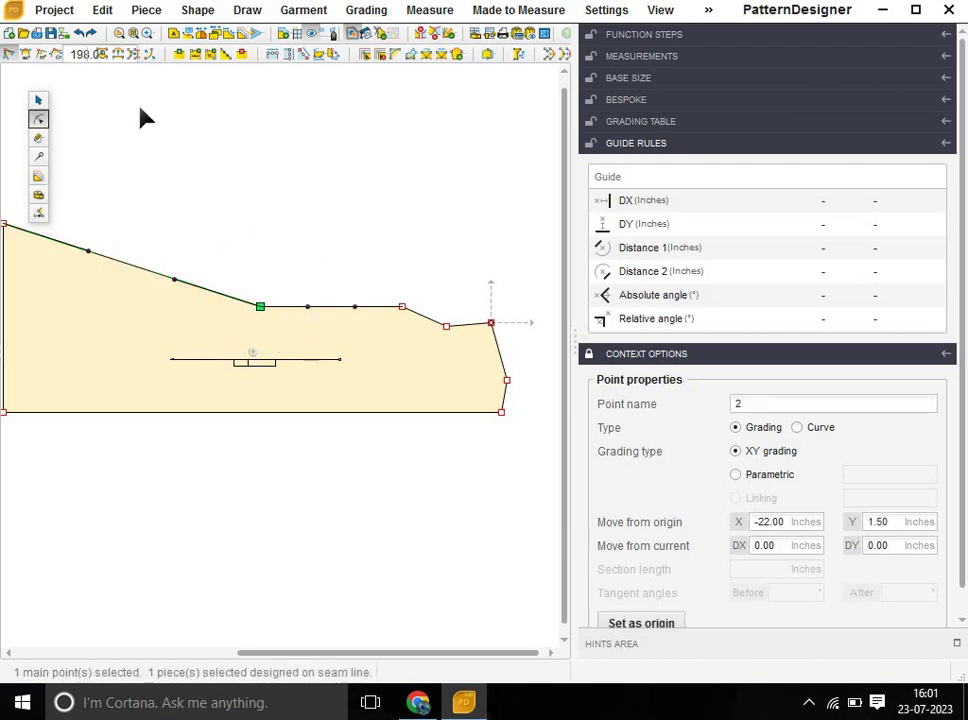
left_click(27, 53)
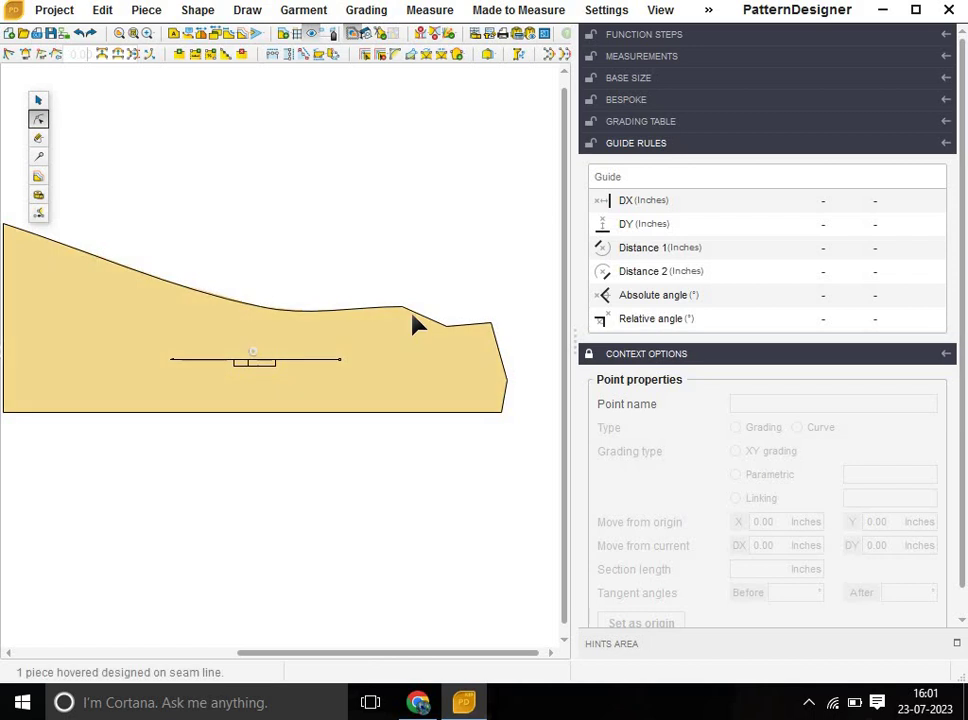
scroll(440, 360, "down", 2)
scroll(454, 333, "up", 1)
scroll(452, 333, "up", 1)
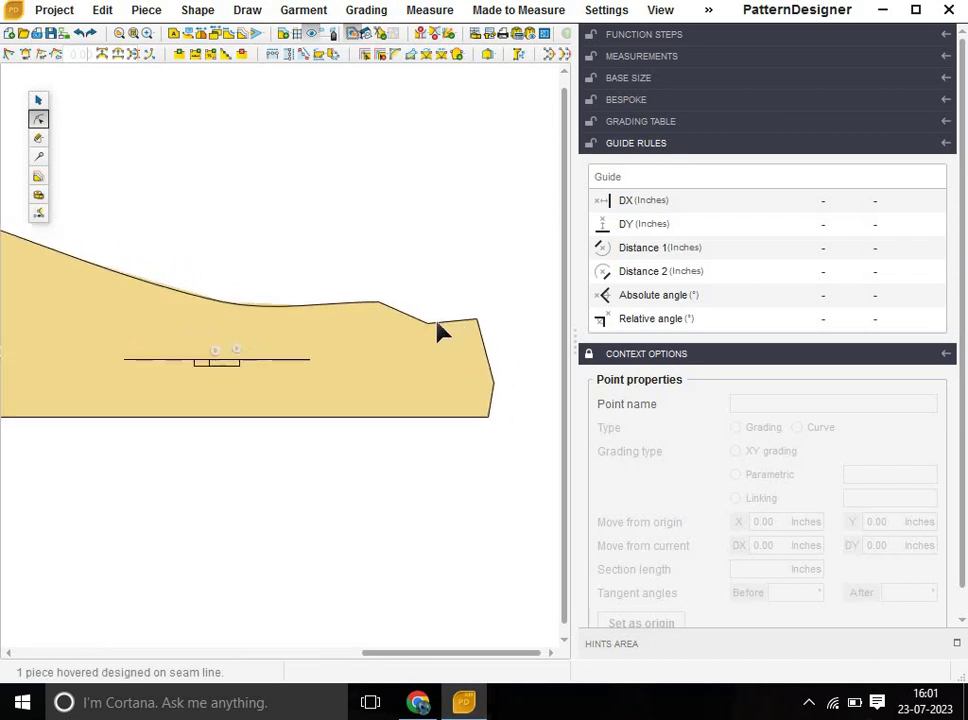
scroll(430, 330, "up", 1)
Drag the top edge's Bezier handle upward to smooth the curve, then select the sloped edge.
left_click(294, 308)
left_click(294, 308)
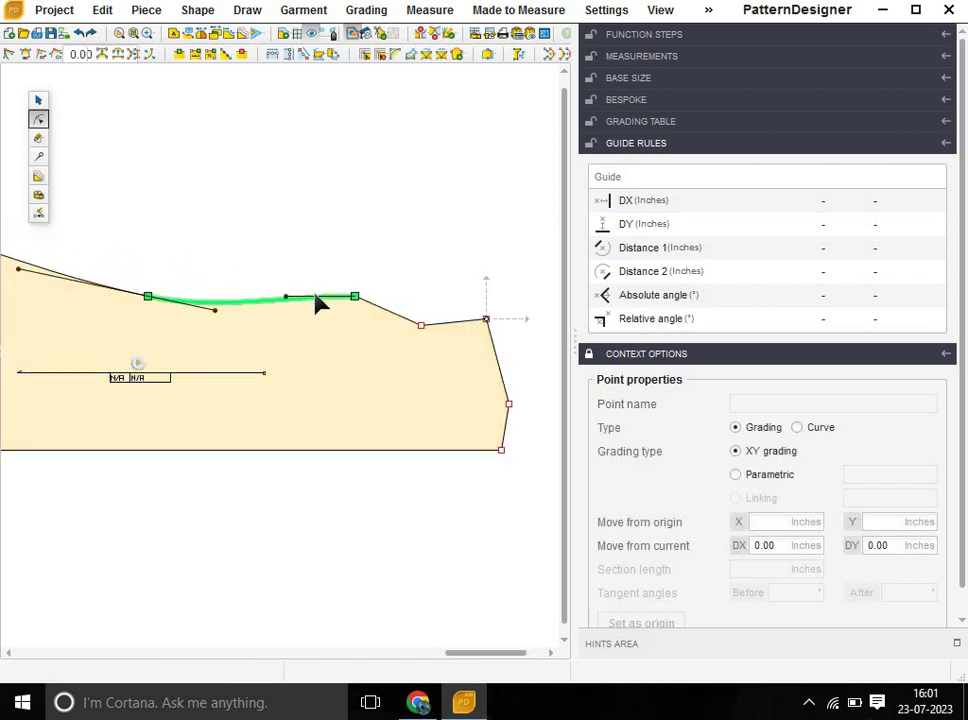
left_click_drag(287, 296, 287, 284)
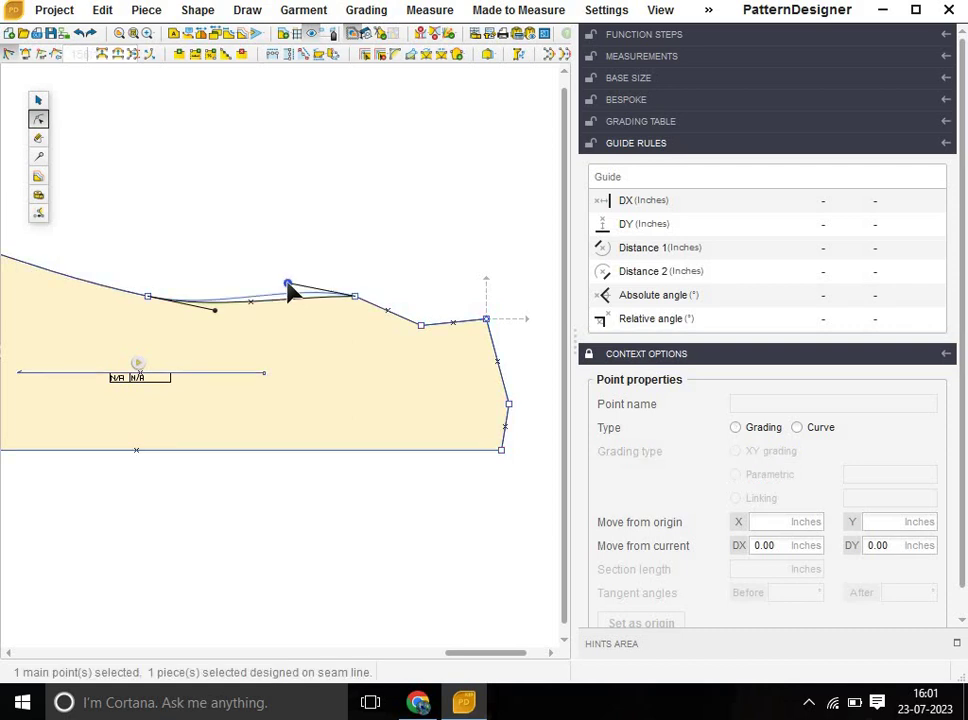
left_click(443, 255)
left_click(378, 314)
left_click(378, 314)
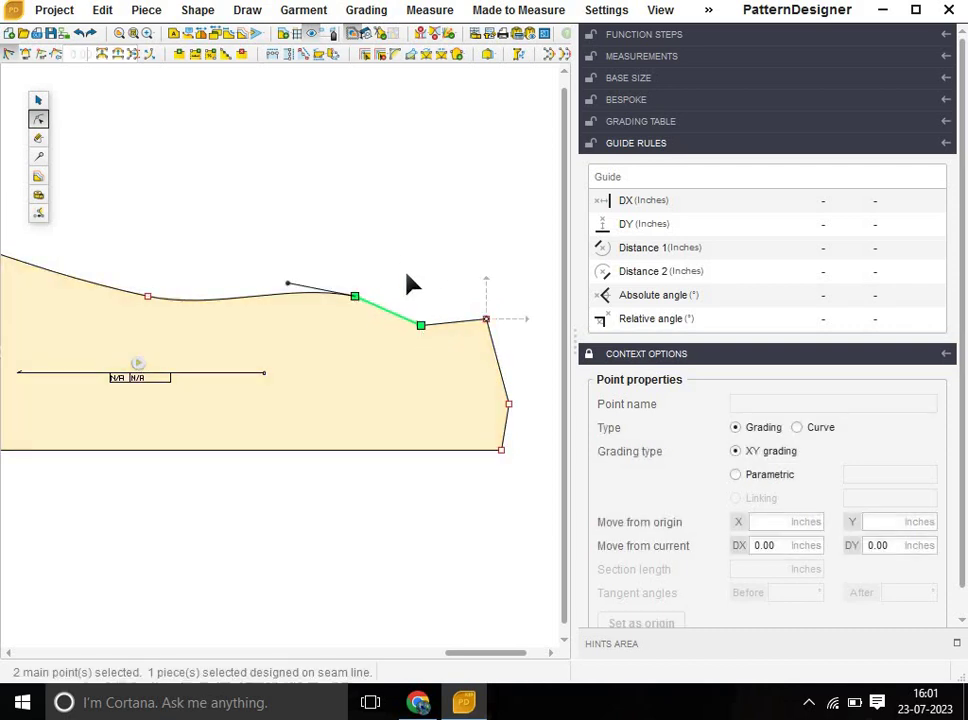
left_click(440, 330)
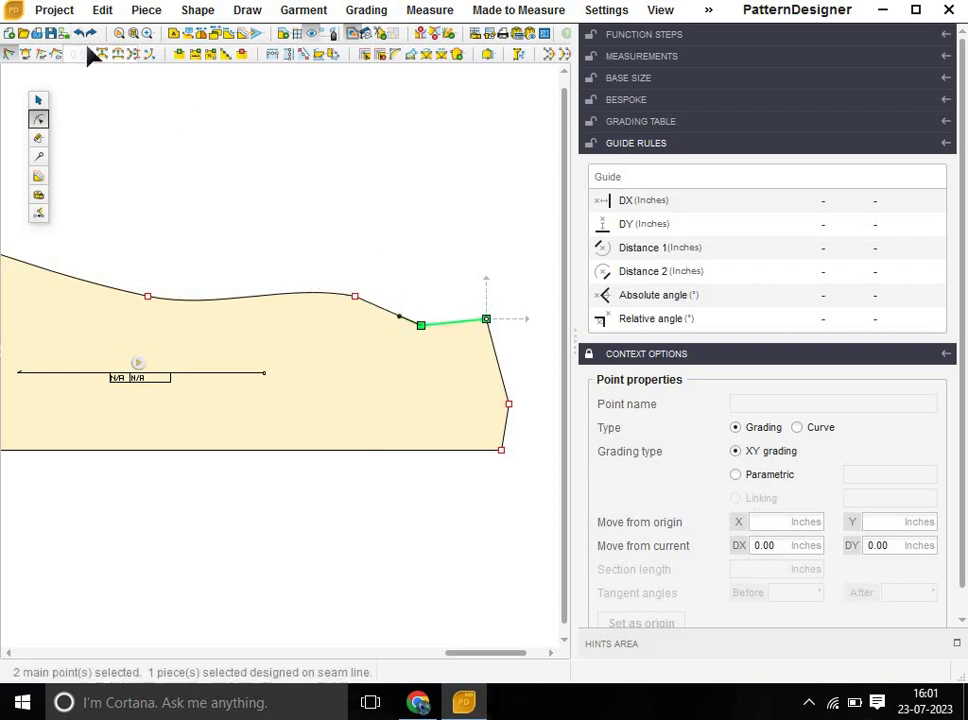
scroll(410, 294, "up", 3)
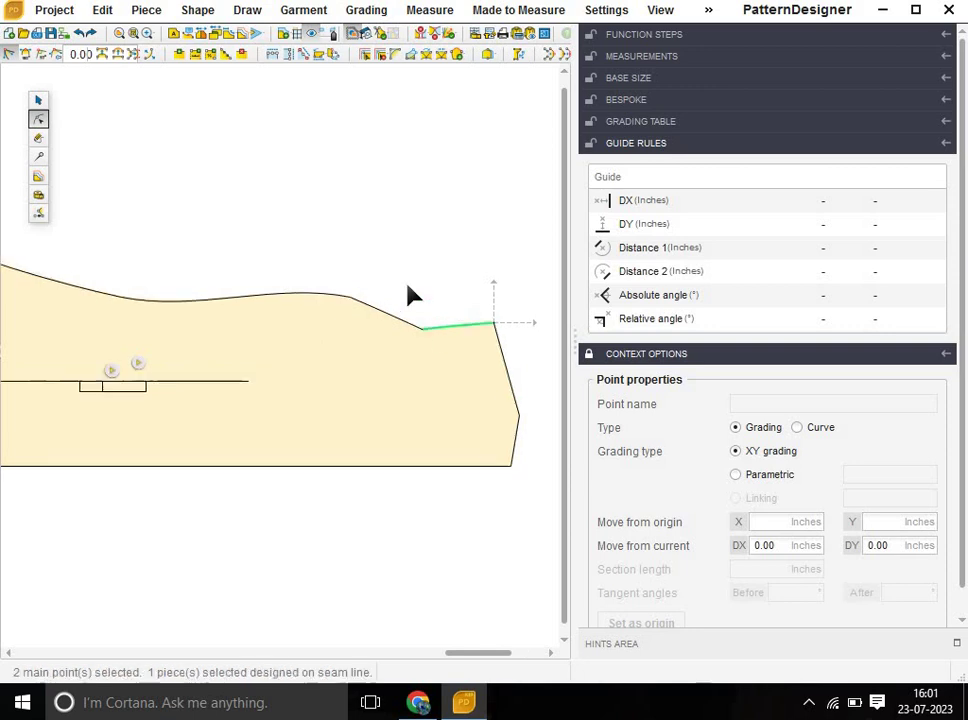
left_click(366, 350)
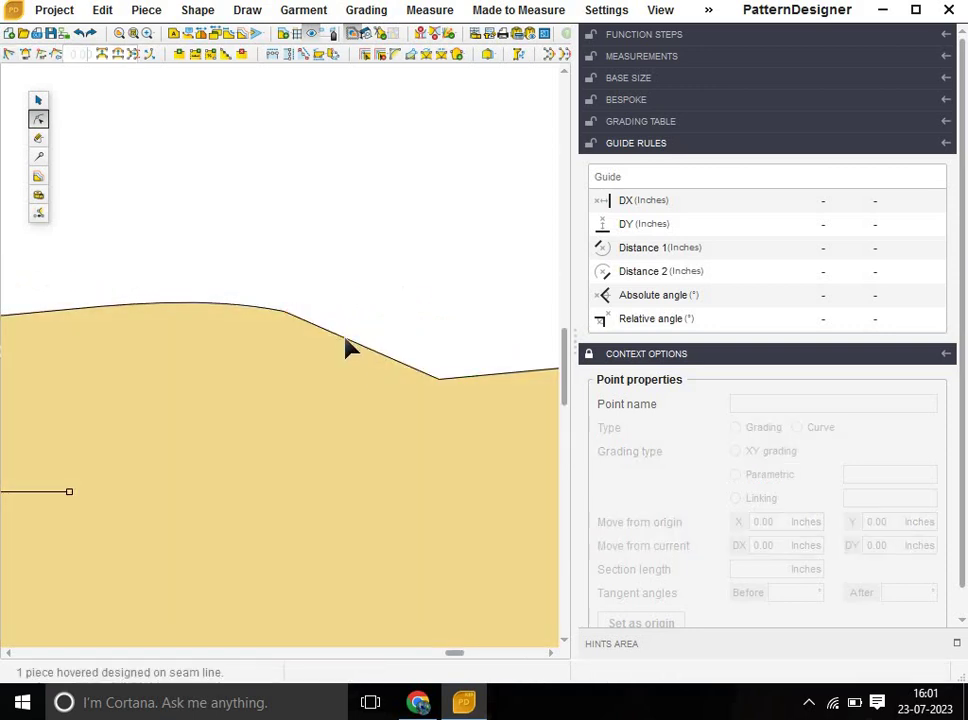
left_click(348, 345)
left_click(414, 371)
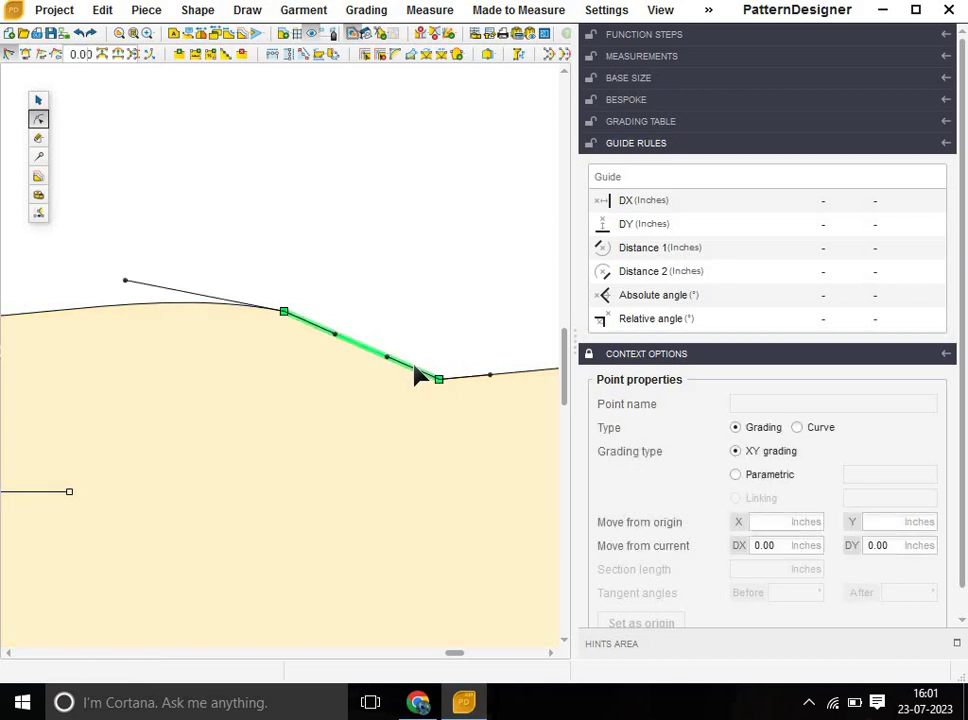
Pull the sloped edge's midpoint handle down-left and adjust the corner handle to curve it.
left_click(335, 335)
left_click_drag(335, 334, 274, 407)
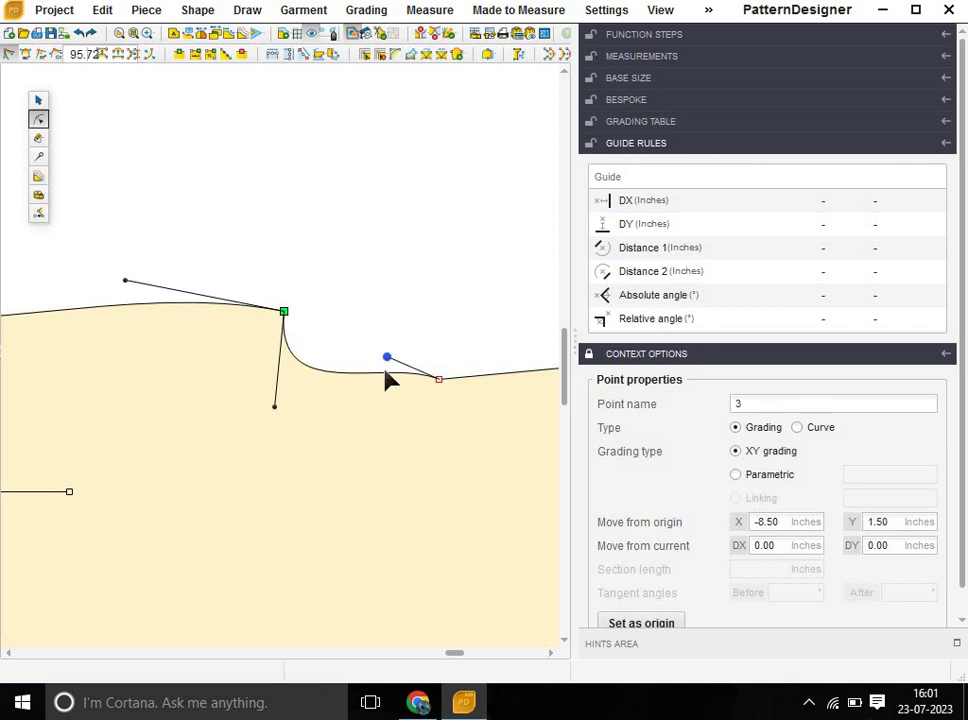
left_click_drag(387, 356, 383, 387)
scroll(480, 470, "down", 1)
scroll(481, 467, "up", 1)
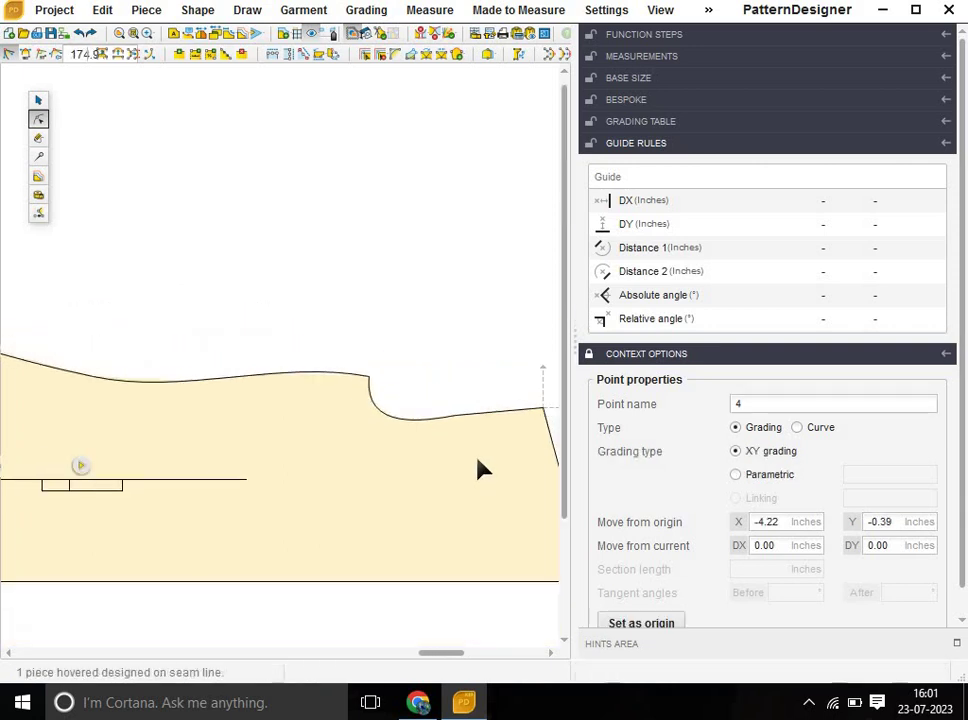
left_click(538, 418)
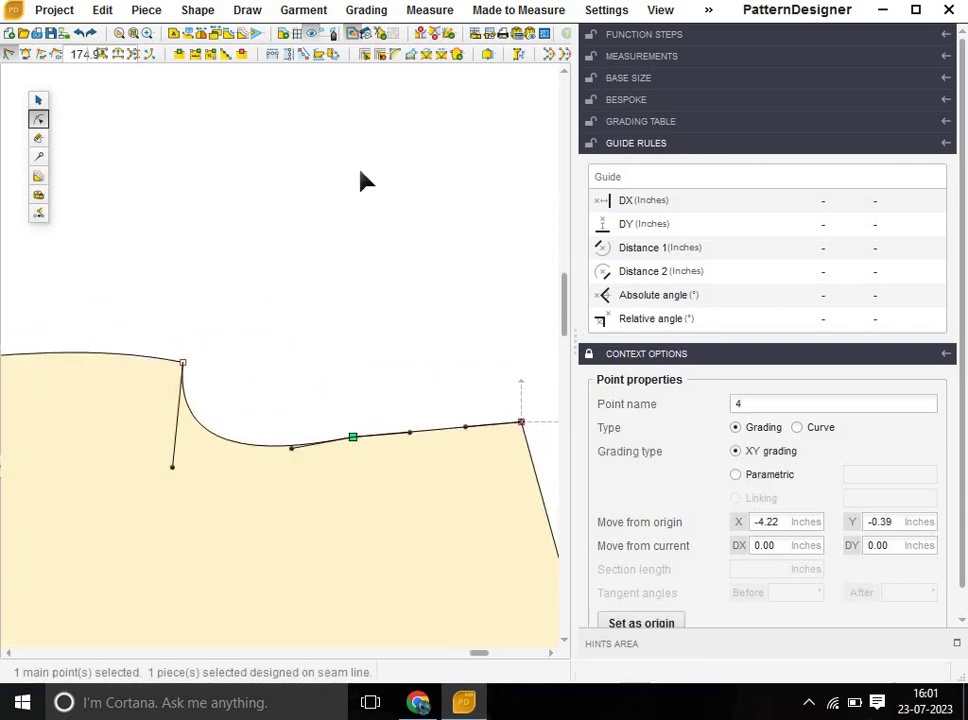
left_click_drag(173, 466, 203, 420)
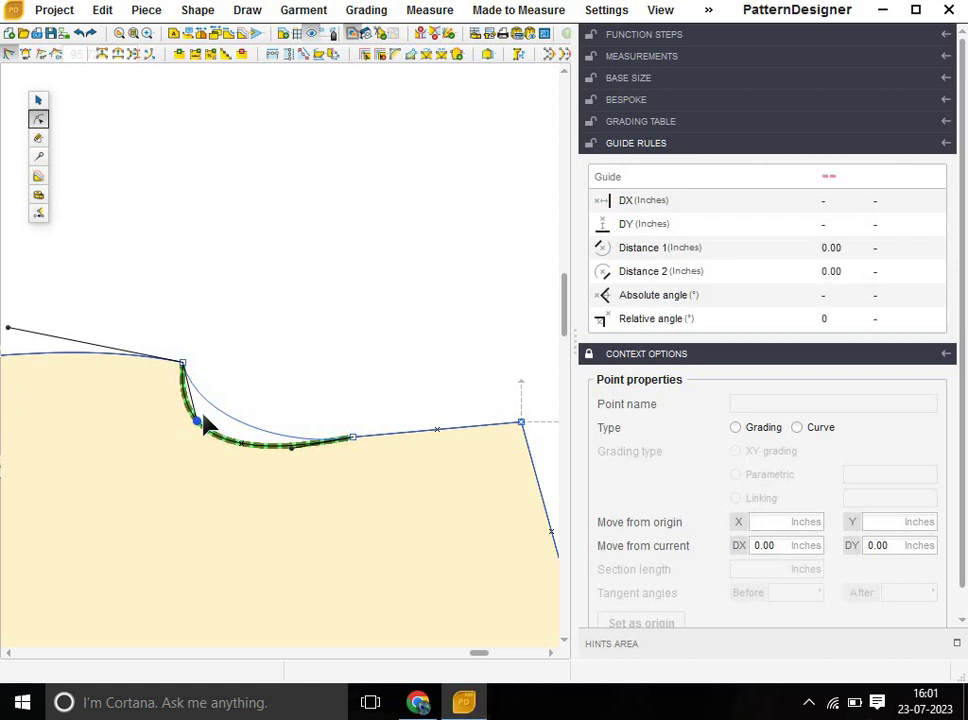
left_click_drag(203, 425, 202, 424)
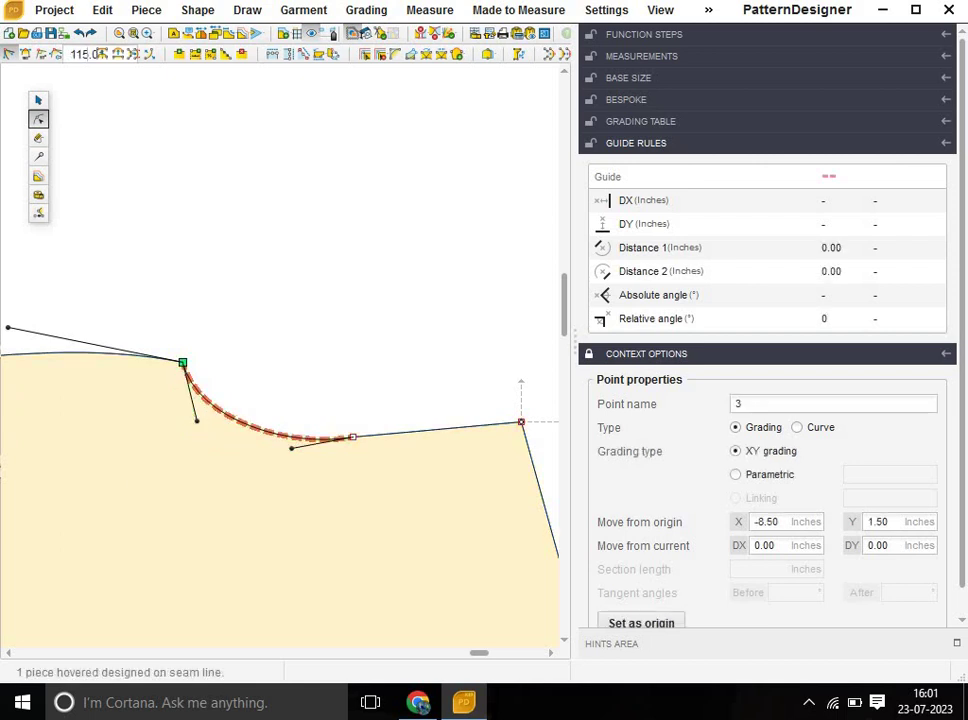
Deepen the curved edge by pulling its handle down, then check point 4.
left_click(230, 426)
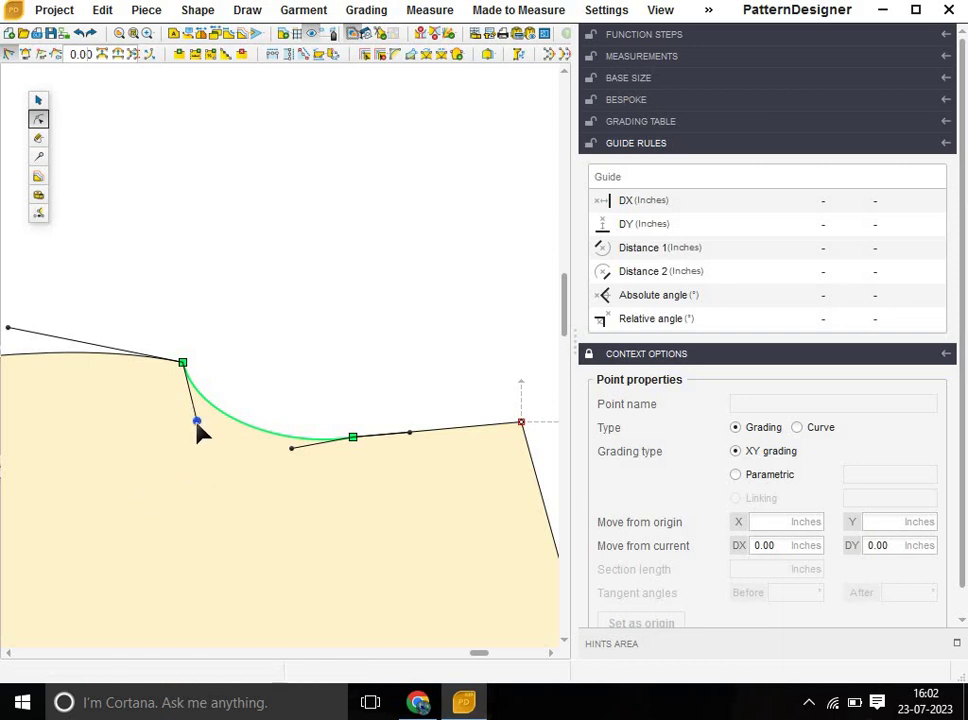
mouse_move(196, 421)
left_mouse_down()
mouse_move(166, 481)
mouse_move(191, 459)
left_mouse_up()
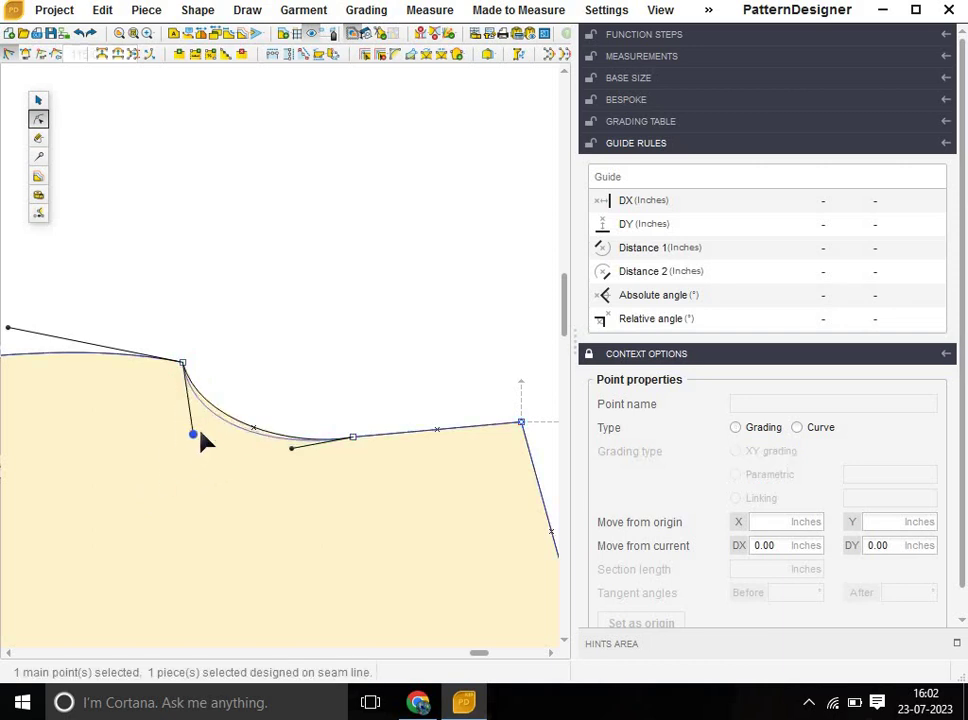
left_click(315, 475)
left_click(291, 448)
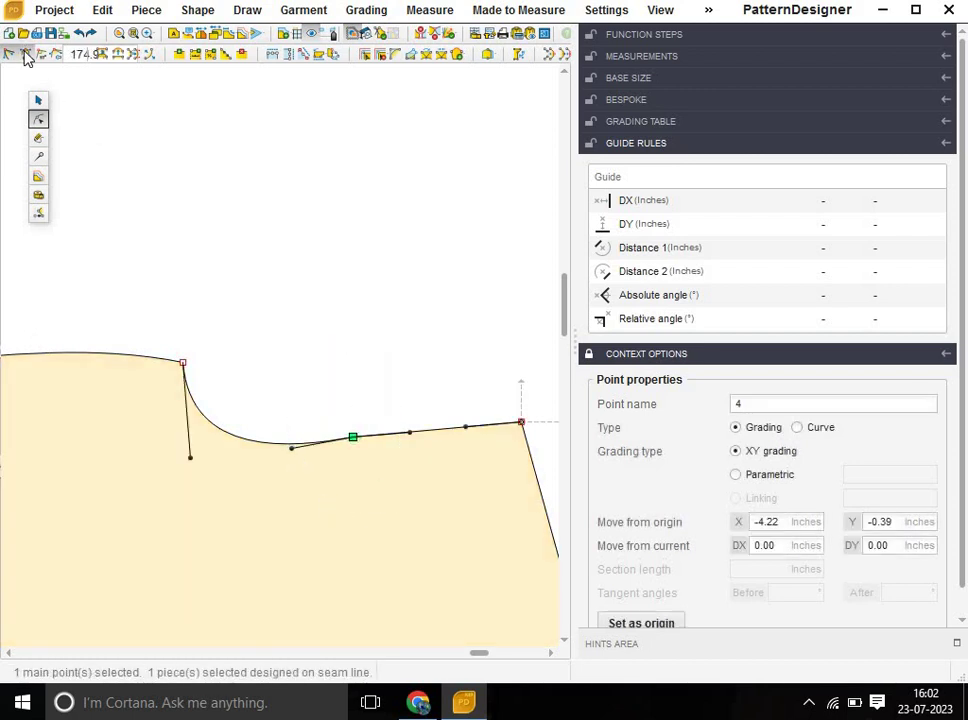
key("Escape")
left_click(399, 505)
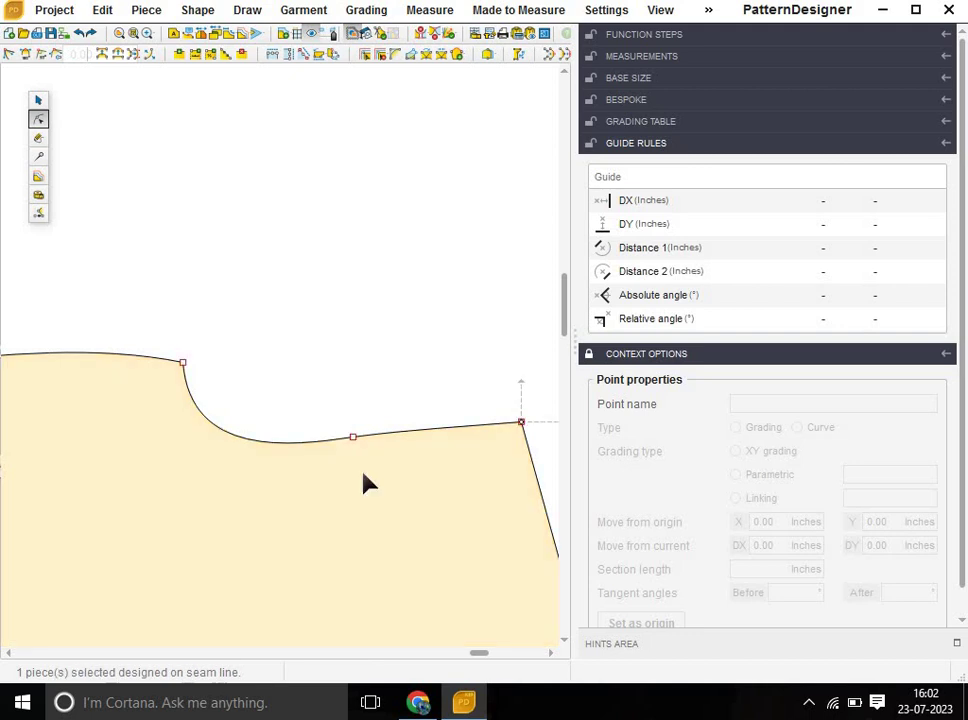
left_click(352, 437)
scroll(313, 425, "up", 2)
scroll(313, 425, "down", 3)
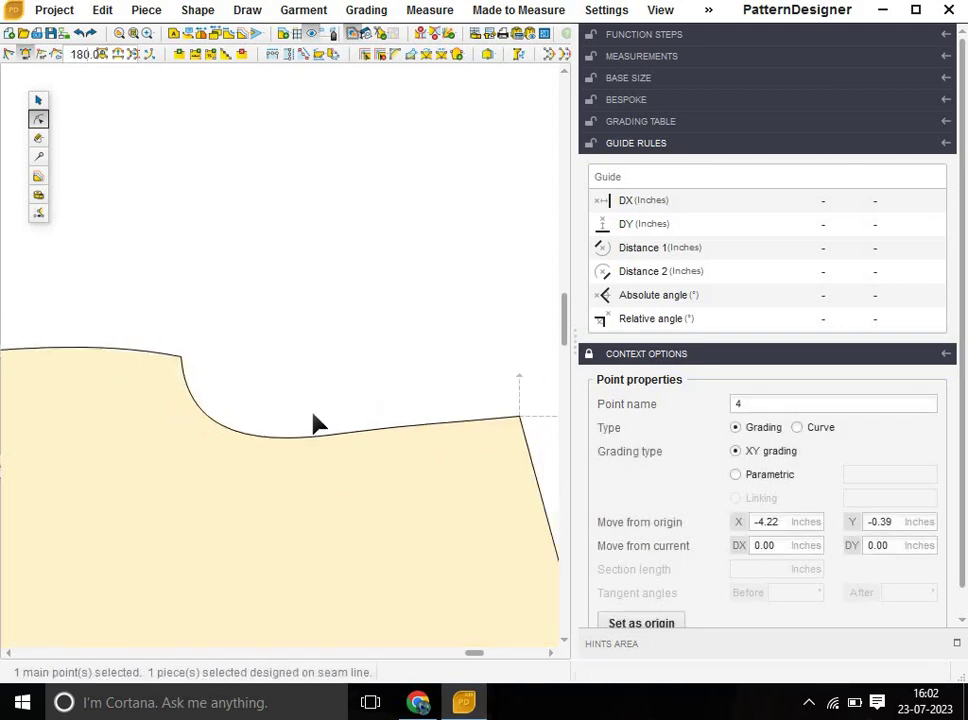
left_click(229, 460)
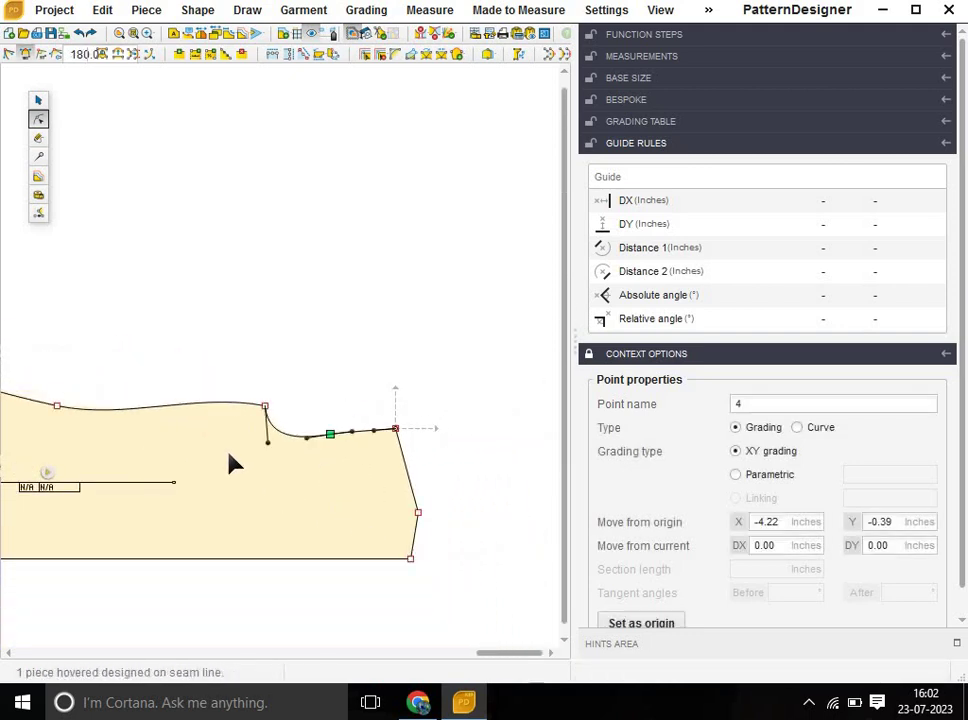
Try moving the neckline curve handle, then undo both changes with Ctrl+Z.
left_click(192, 407)
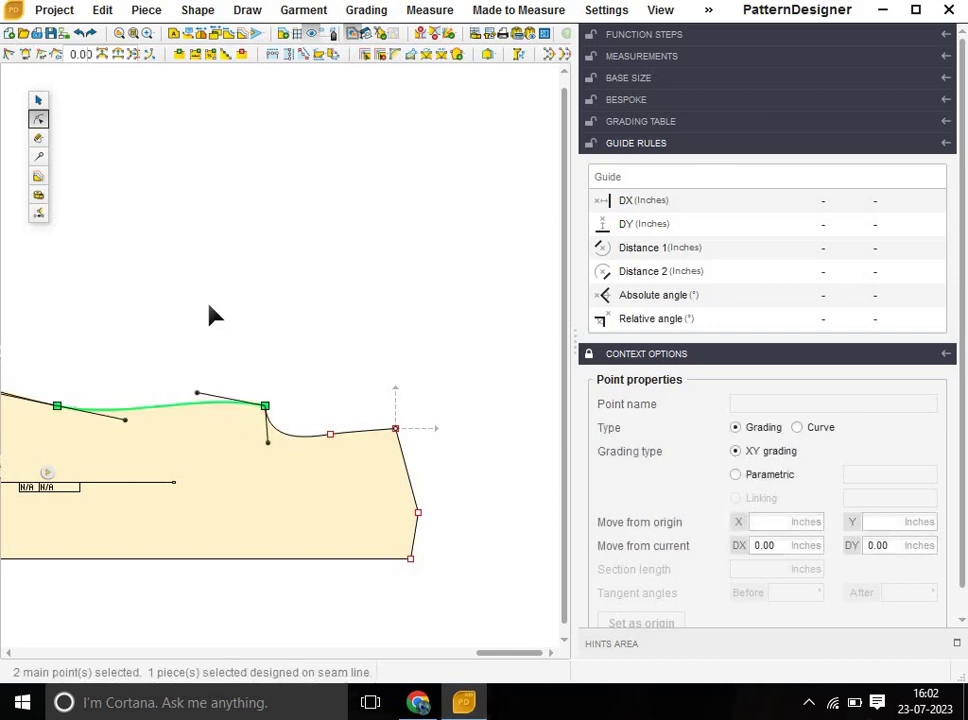
left_click(198, 394)
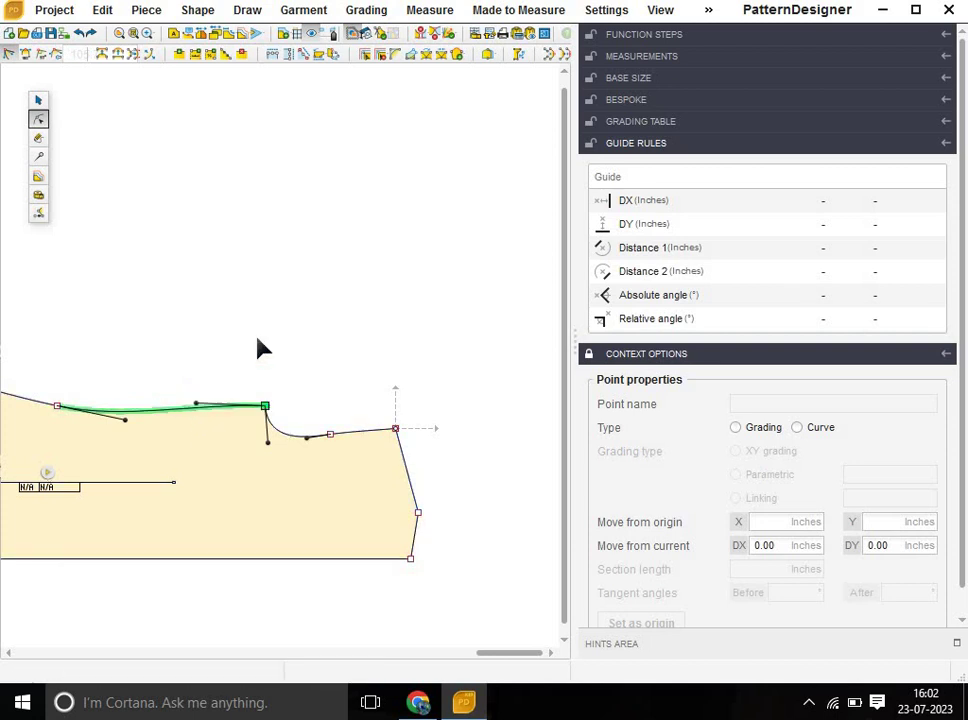
left_click(309, 387)
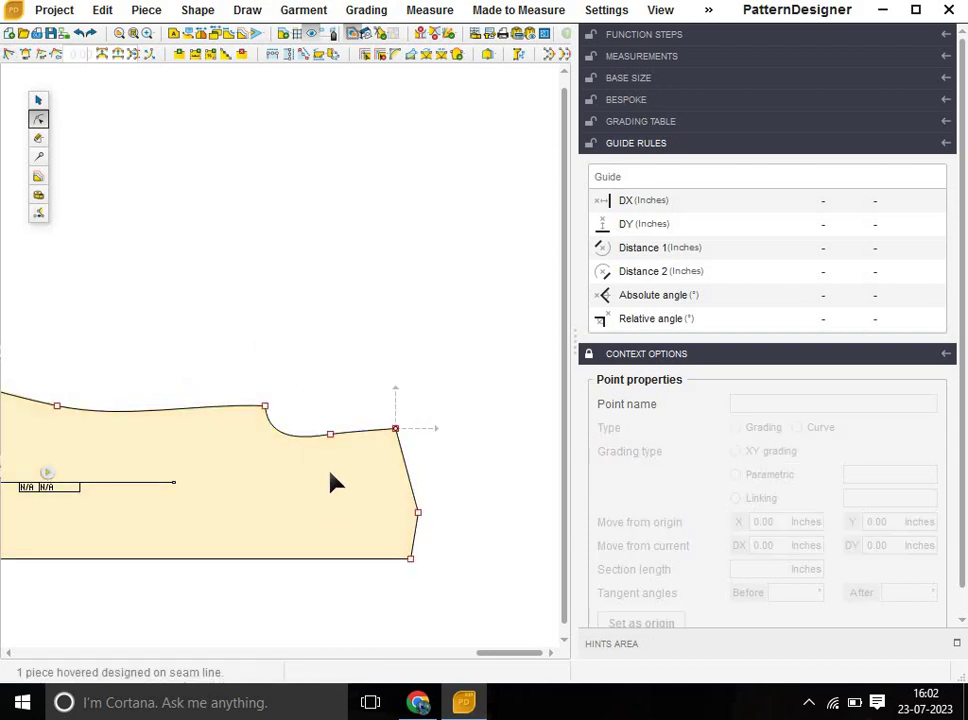
left_click(330, 407)
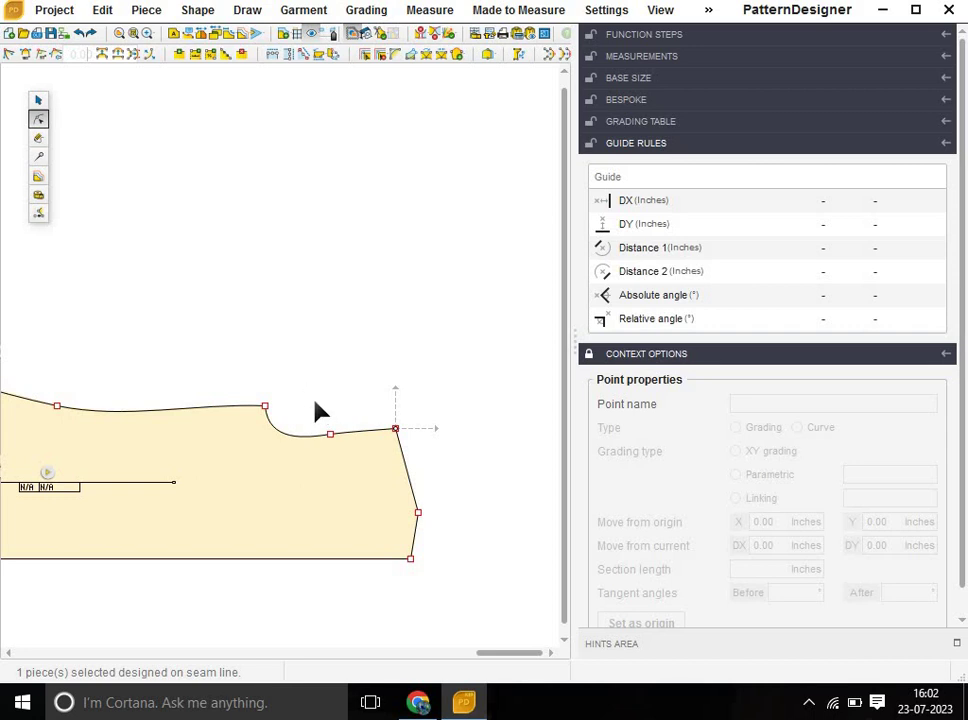
left_click_drag(350, 385, 310, 466)
scroll(281, 454, "up", 3)
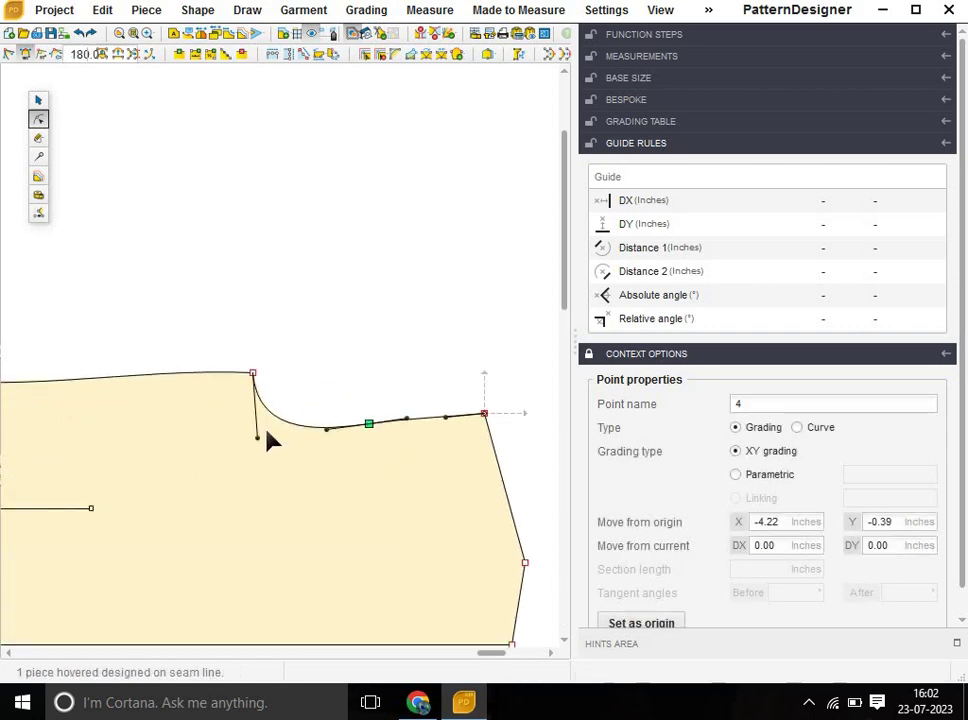
left_click(258, 440)
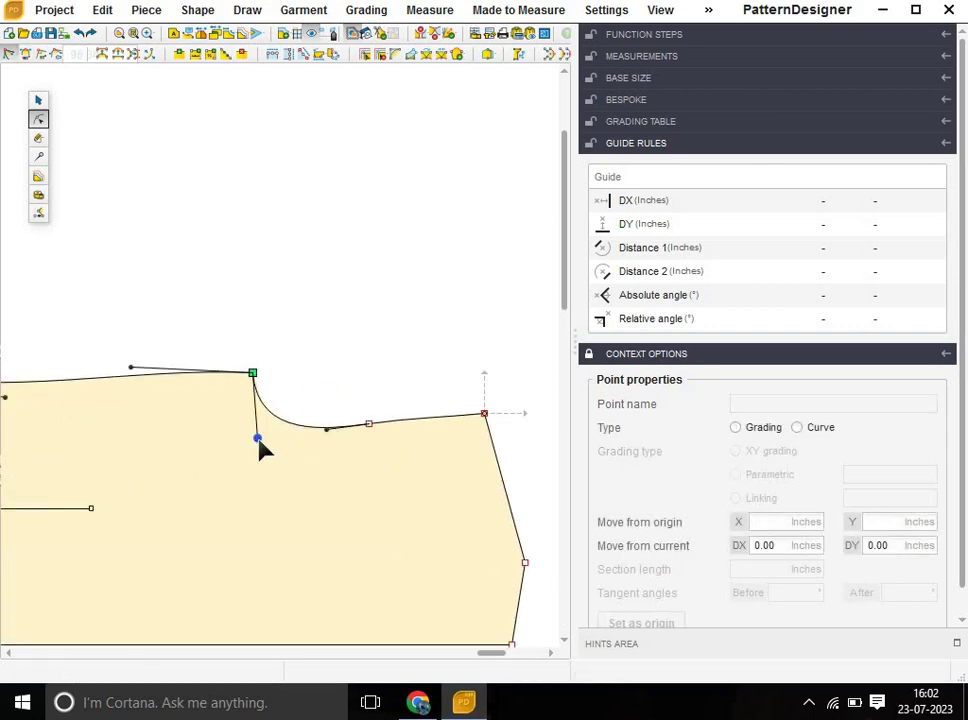
left_click(258, 438)
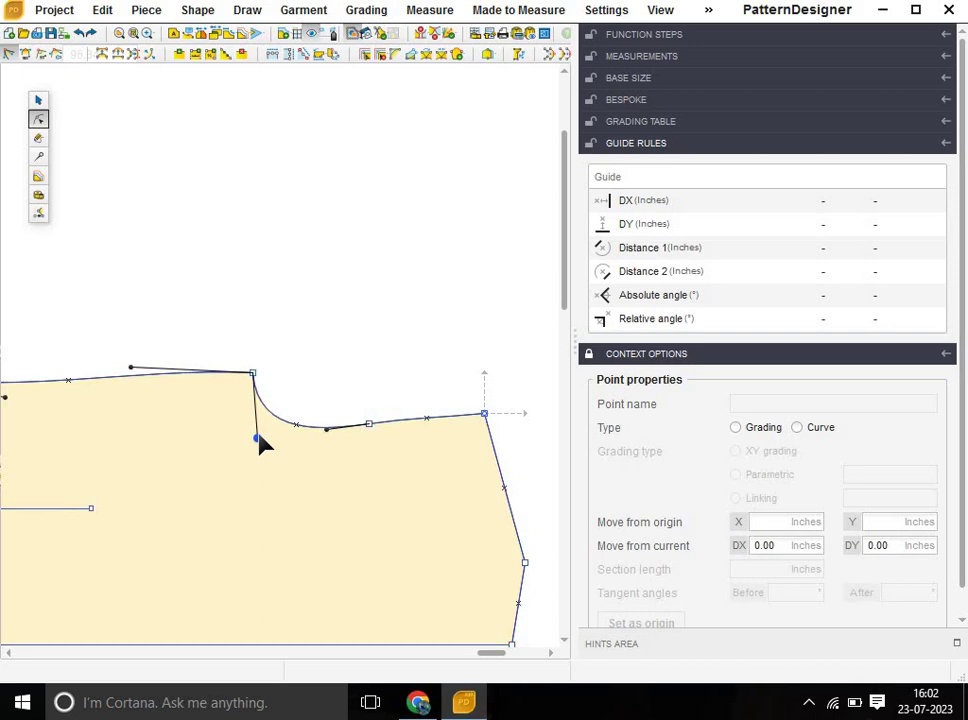
left_click(259, 440)
left_click_drag(257, 438, 250, 431)
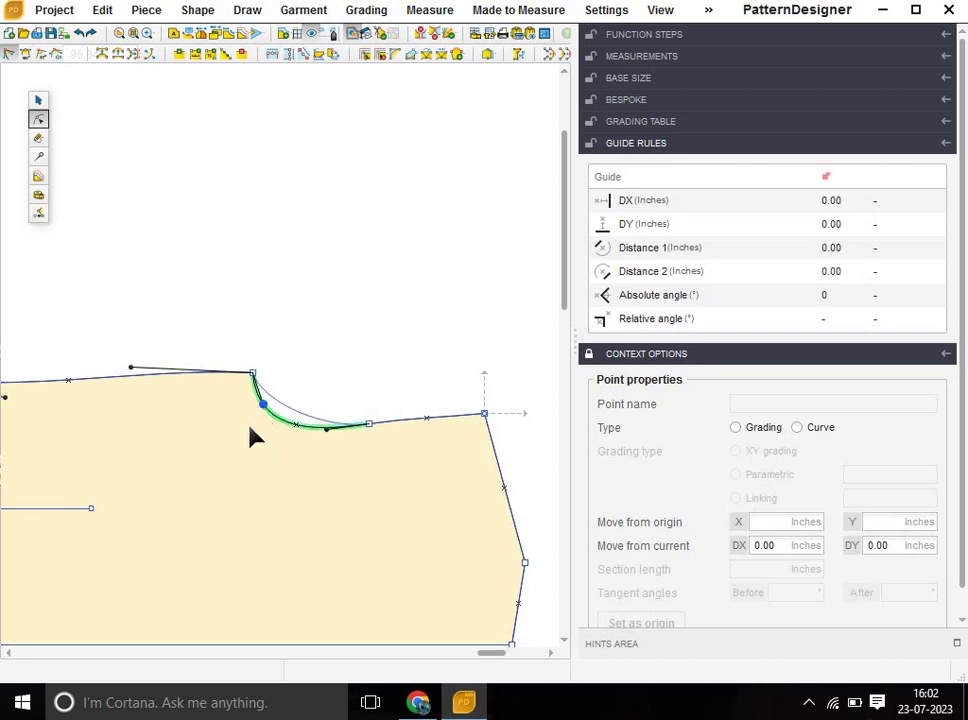
key("ctrl+z")
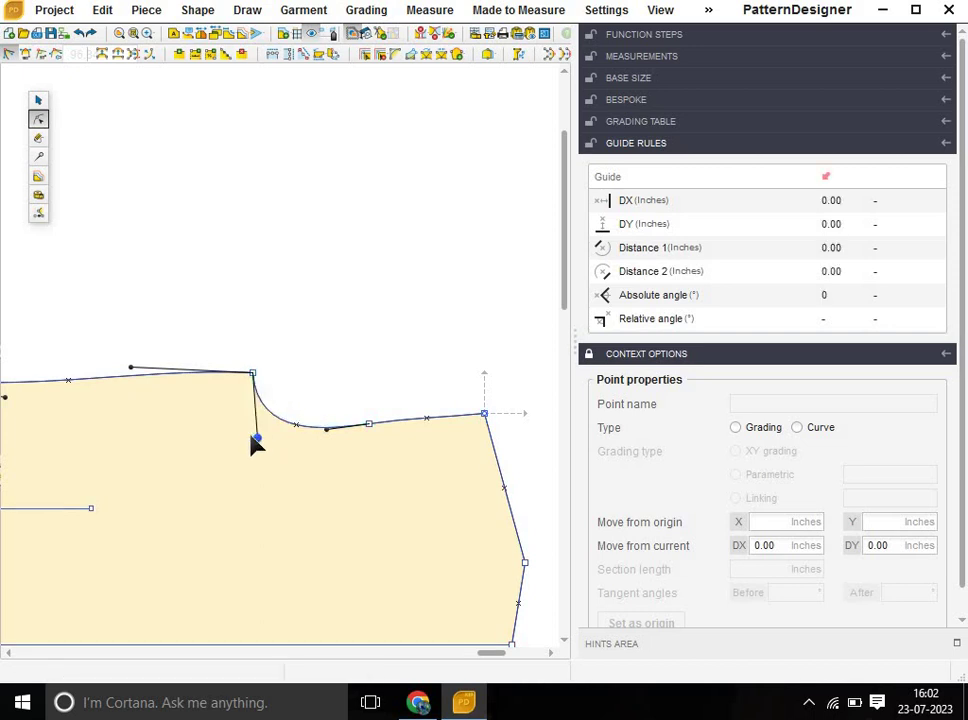
left_click(251, 427)
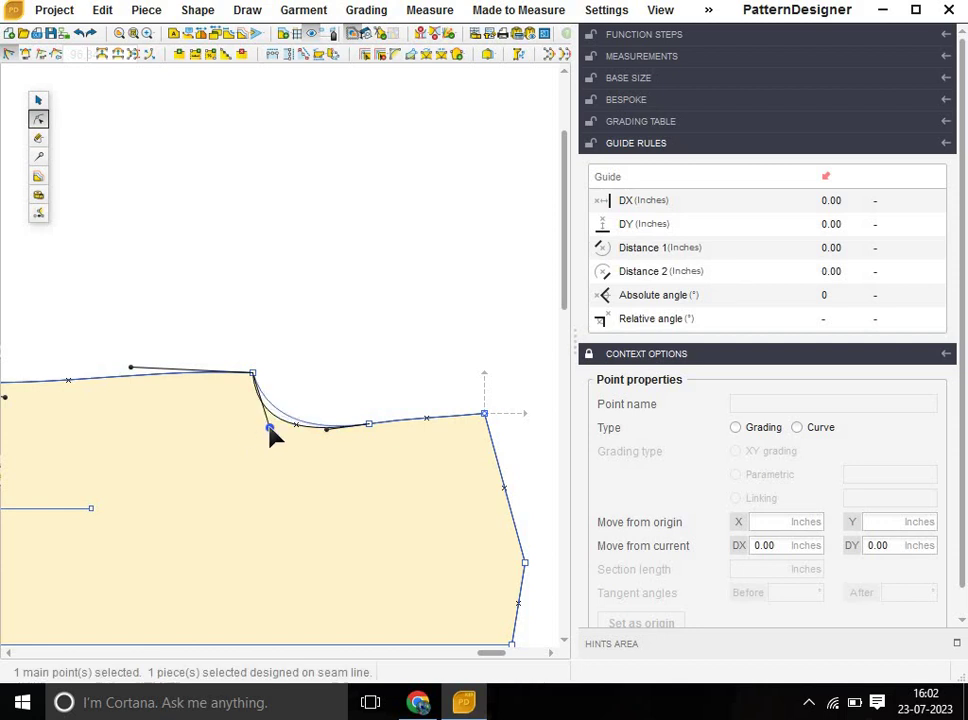
key("ctrl+z")
left_click(374, 600)
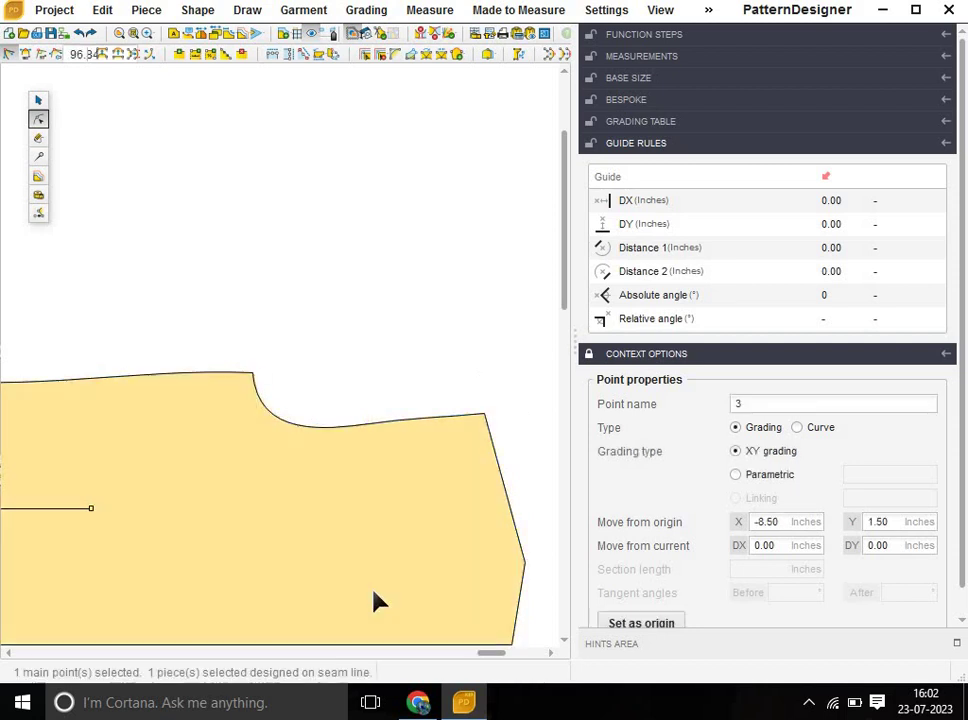
Raise the neckline control handle near the shoulder point to reshape the curve.
left_click(369, 424)
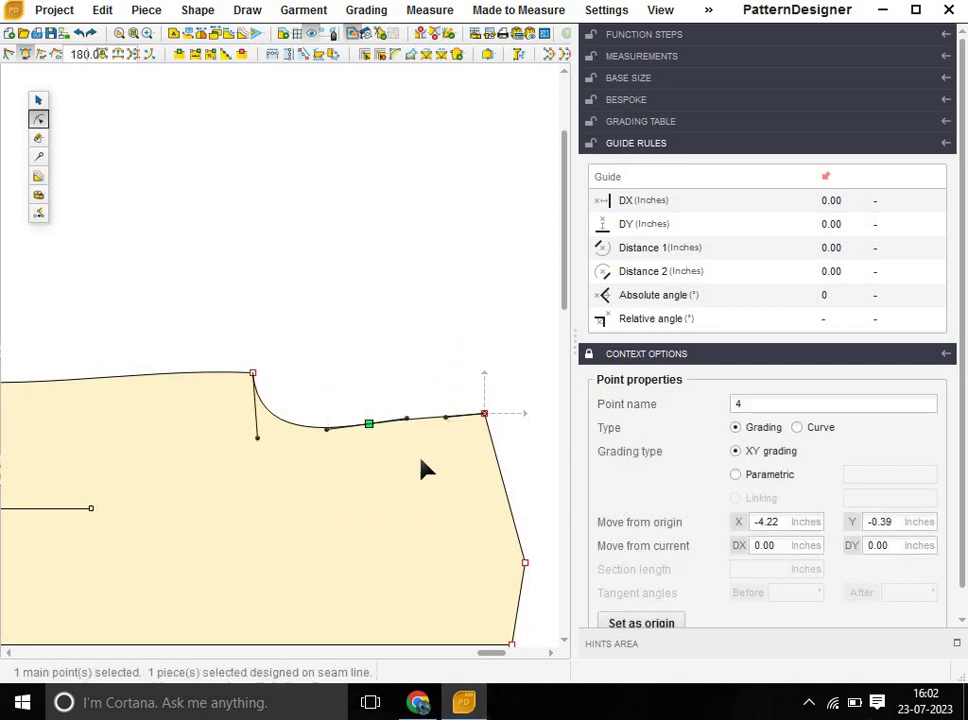
left_click(408, 420)
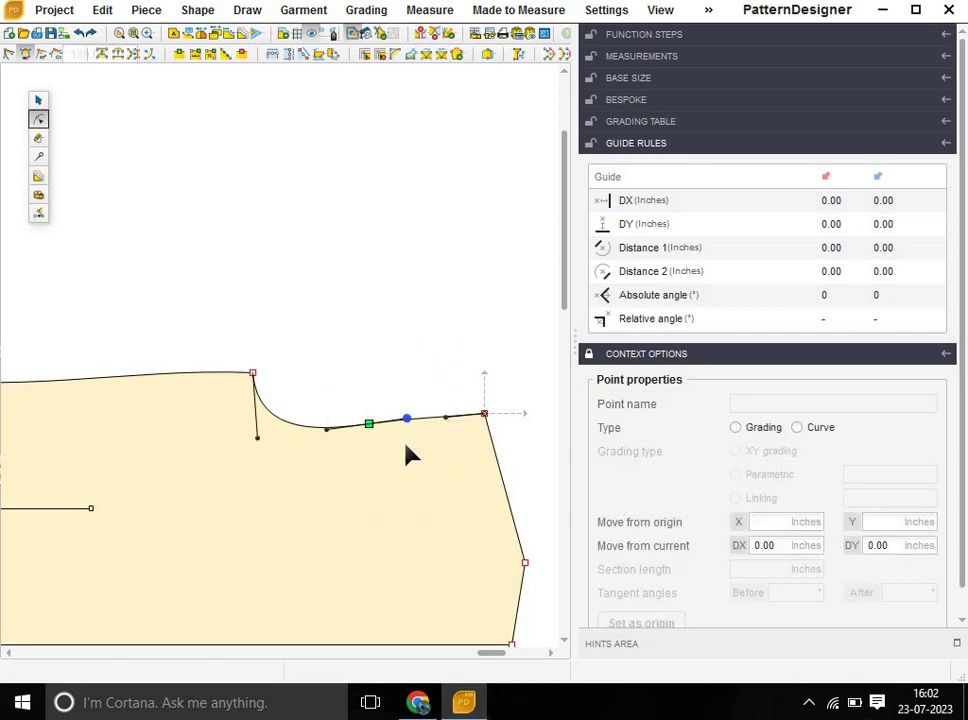
left_click(406, 418)
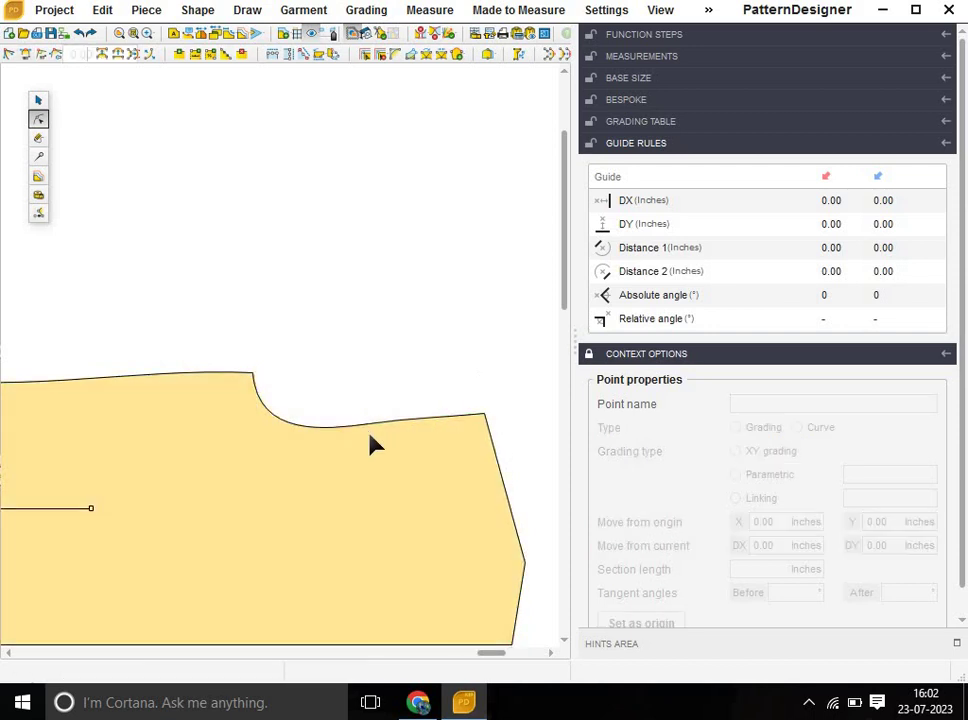
scroll(377, 465, "down", 3)
left_click(377, 468)
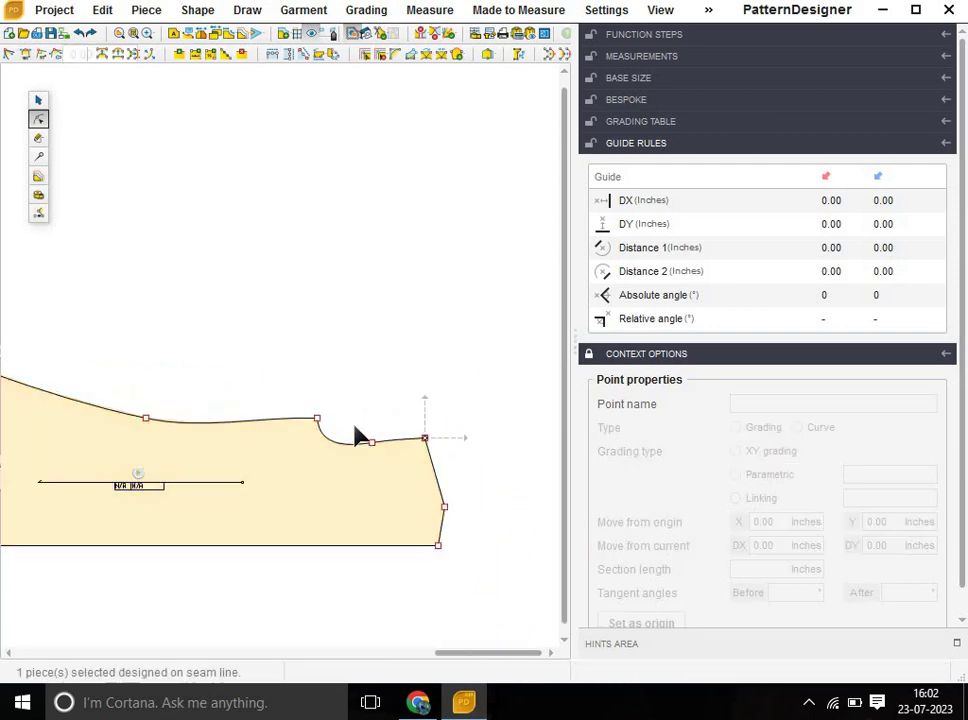
left_click(370, 440)
scroll(378, 449, "up", 2)
scroll(352, 475, "up", 2)
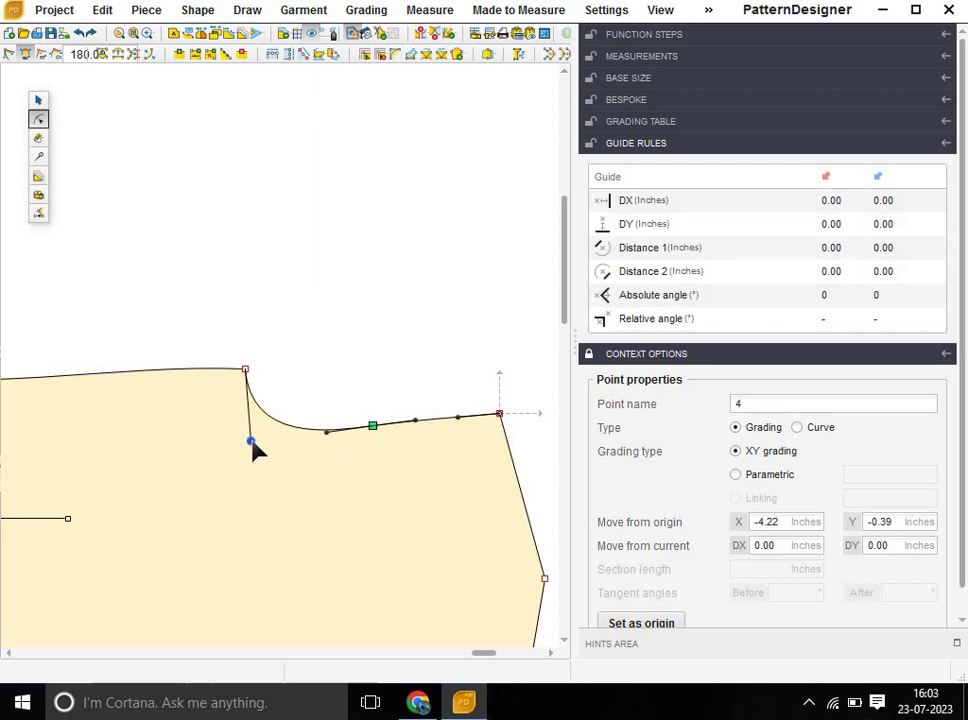
left_click(251, 441)
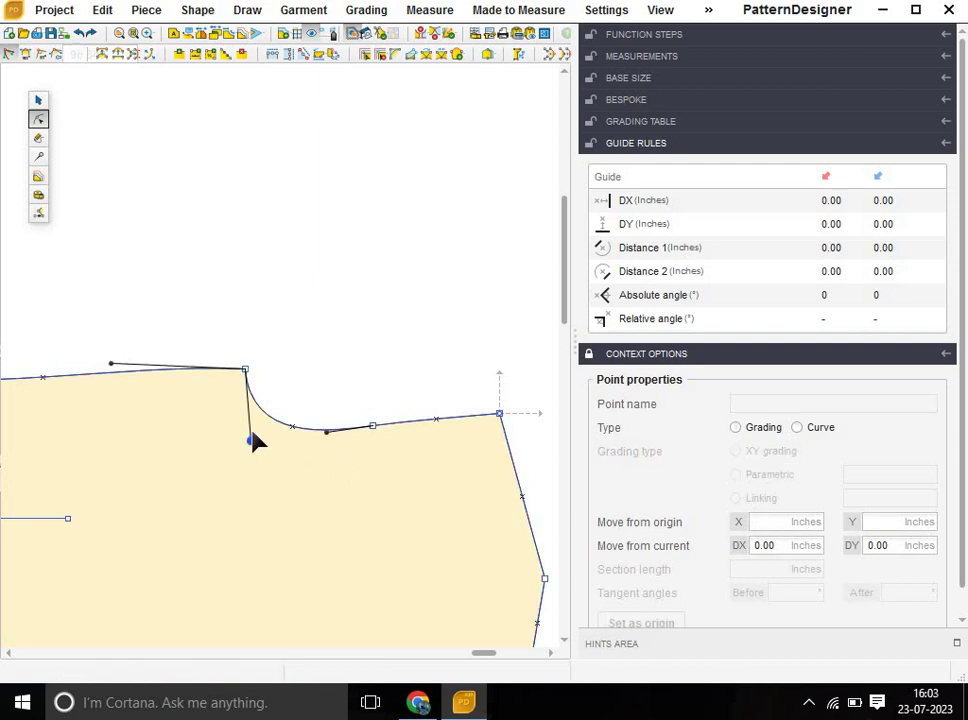
left_click_drag(251, 425, 252, 427)
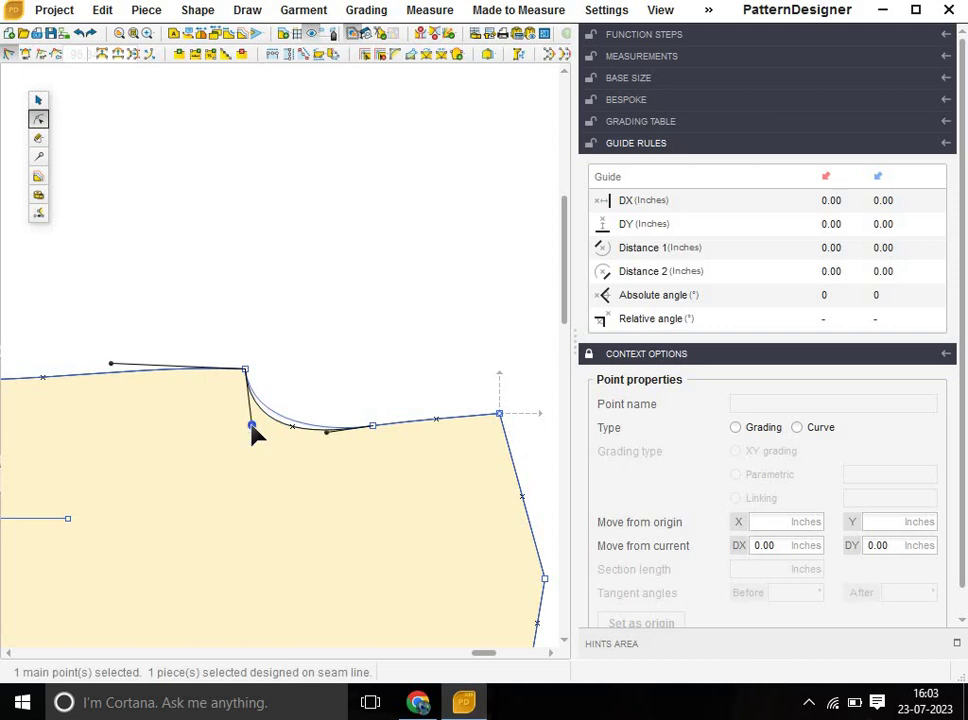
Pull a neckline curve point down to deepen the scoop, then deselect it.
scroll(445, 534, "down", 2)
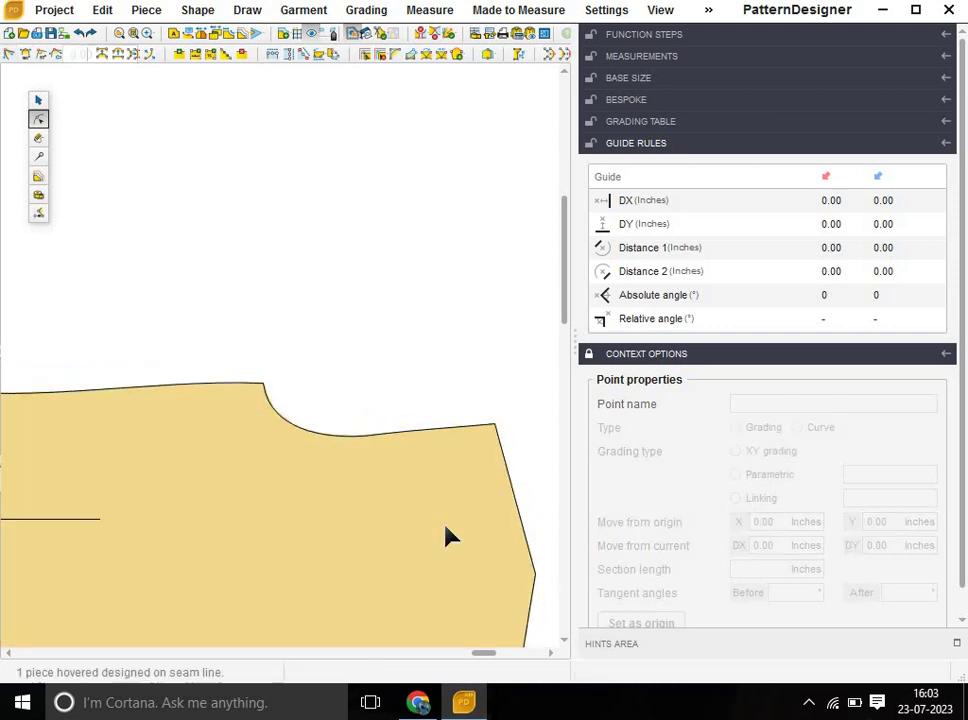
scroll(478, 590, "down", 1)
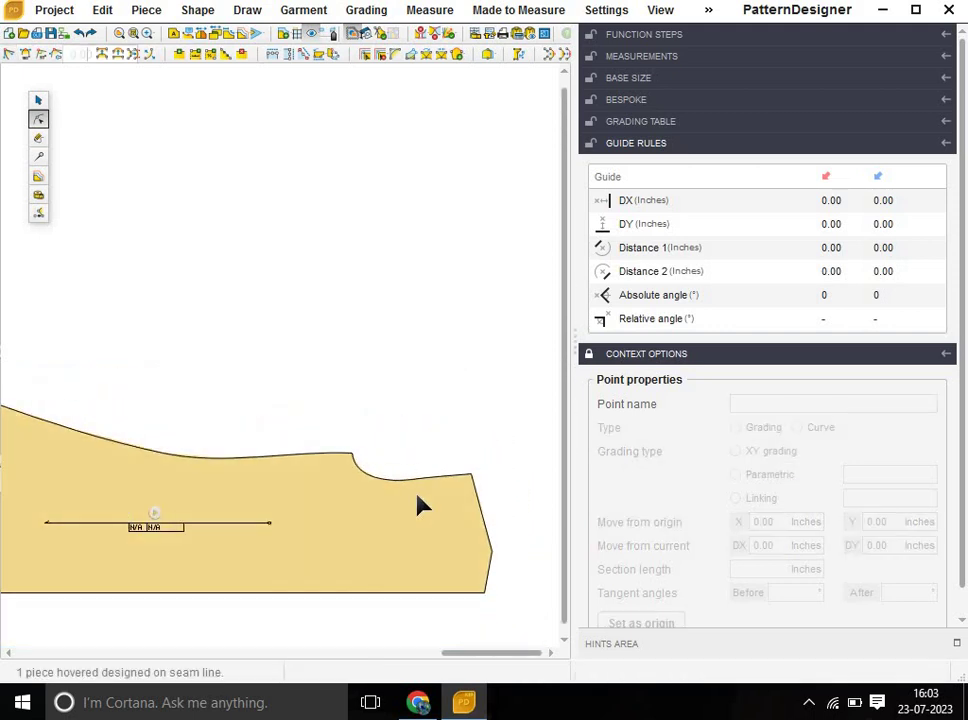
left_click(421, 500)
left_click_drag(381, 418, 445, 560)
scroll(370, 518, "up", 1)
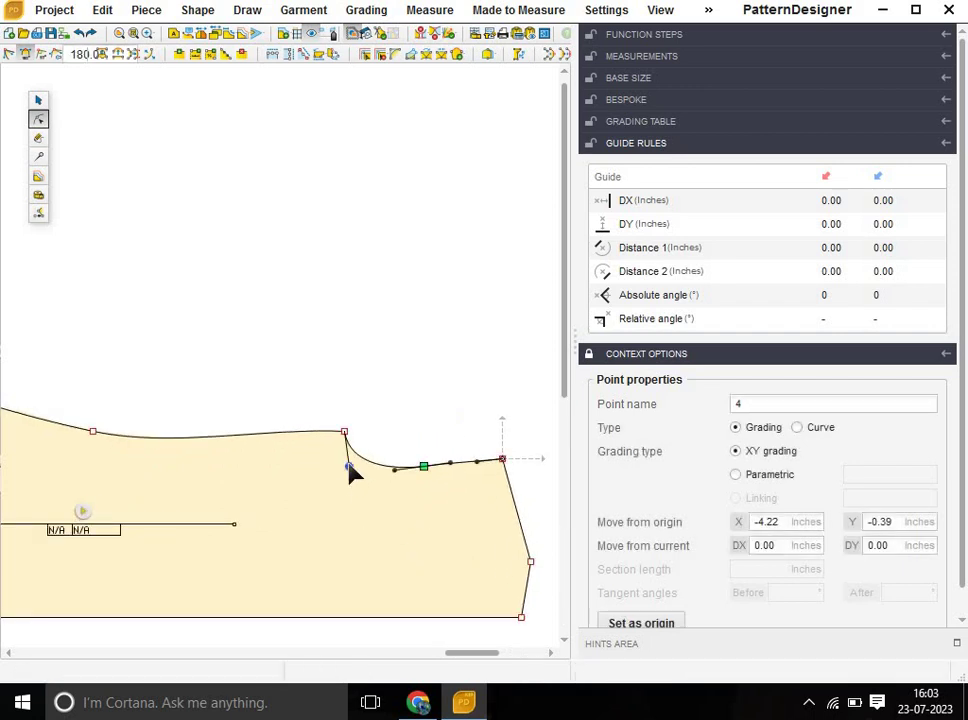
mouse_move(349, 467)
left_mouse_down()
mouse_move(349, 490)
mouse_move(351, 481)
left_mouse_up()
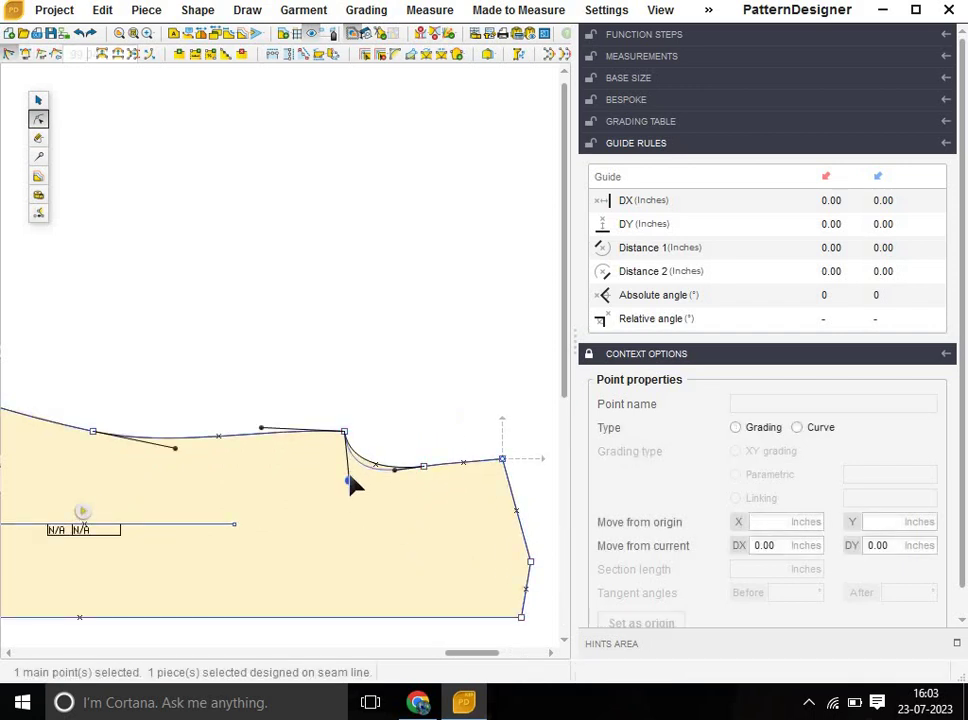
left_click(432, 427)
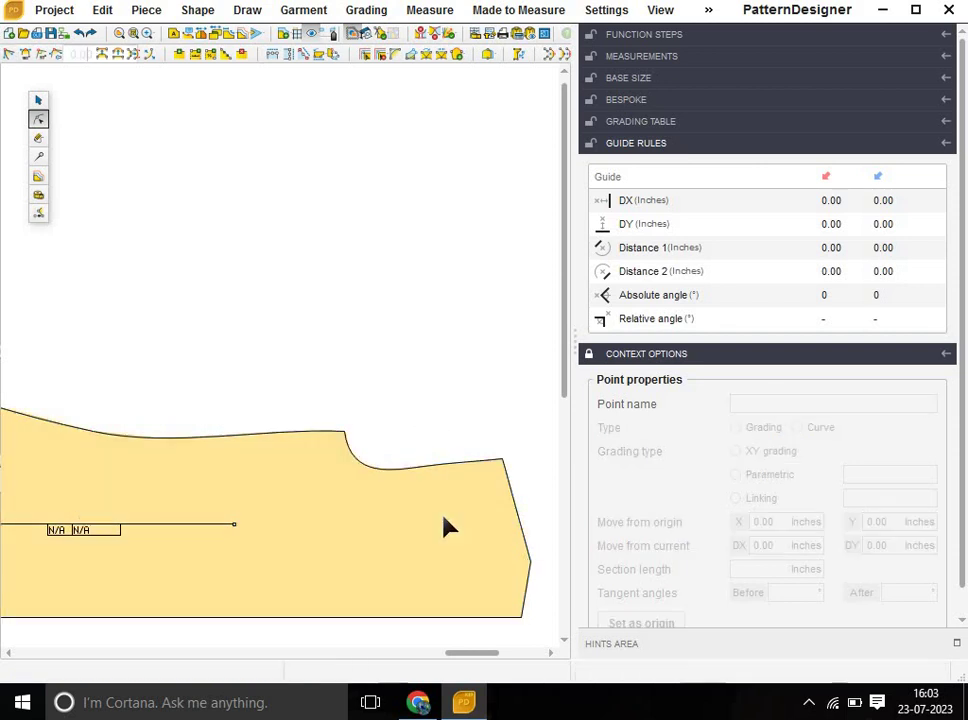
scroll(455, 550, "down", 2)
scroll(468, 590, "down", 1)
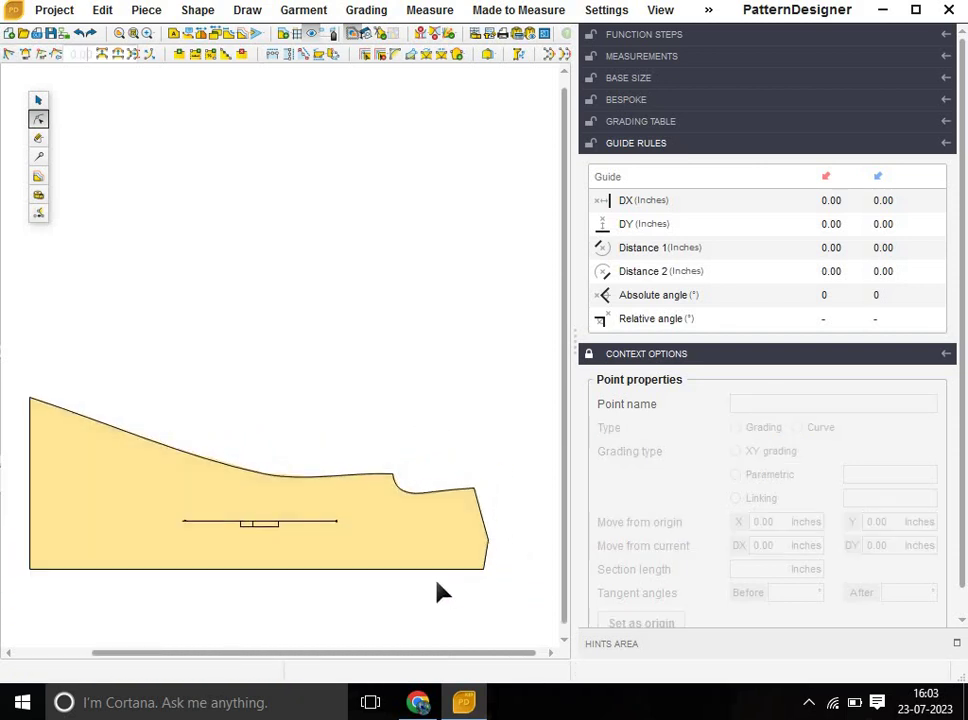
Convert the bodice's lower-right edge into a curve with a 90.00 curve angle.
left_click(495, 577)
scroll(495, 577, "up", 2)
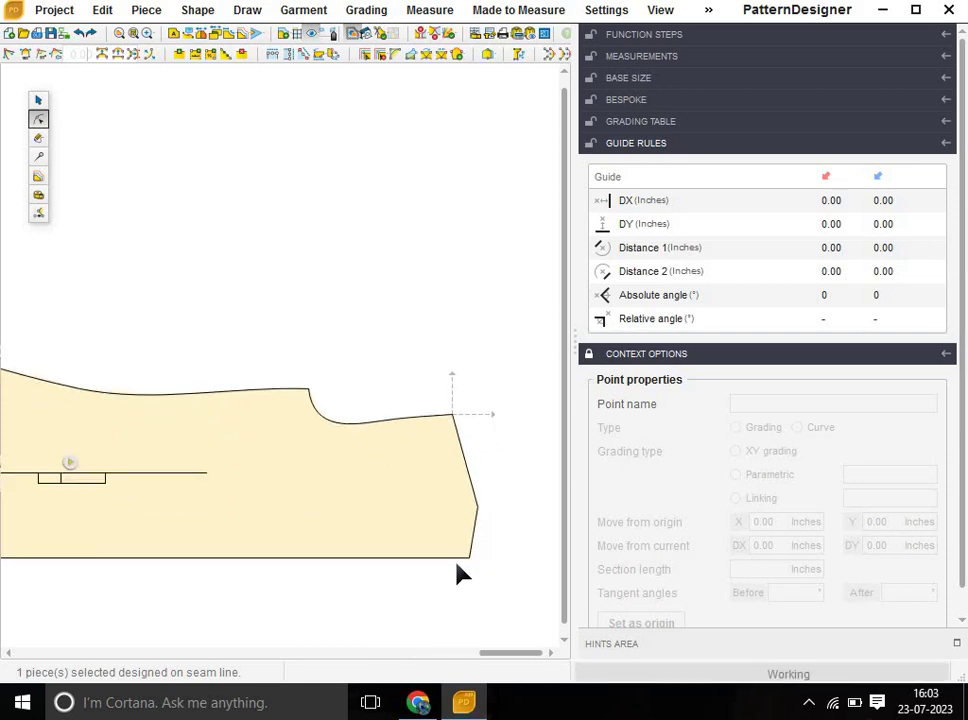
scroll(470, 562, "up", 1)
left_click(476, 552)
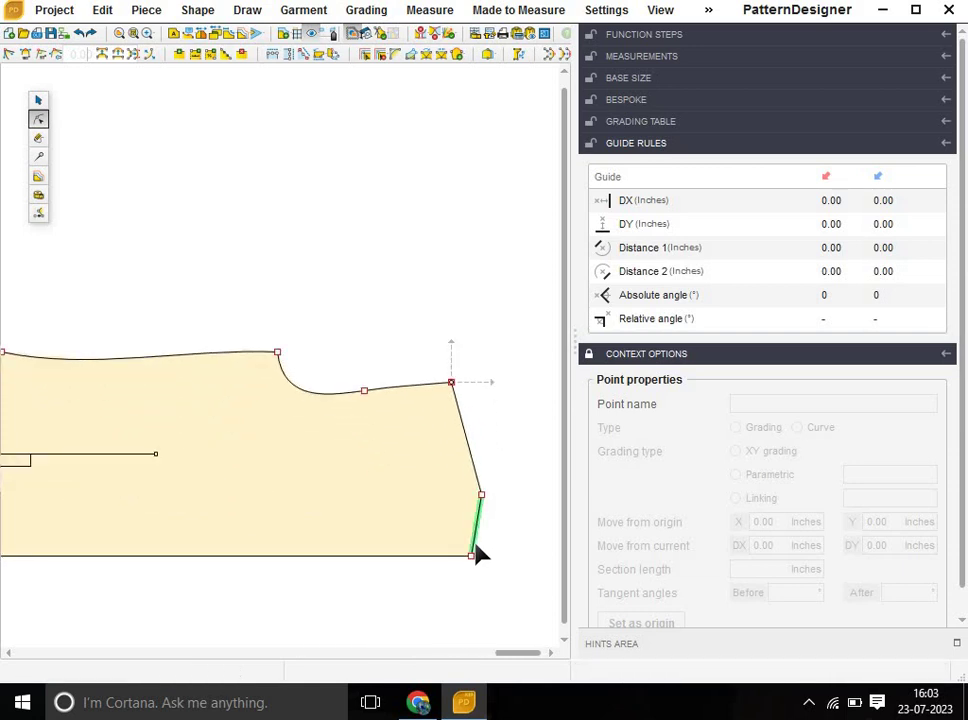
left_click(114, 53)
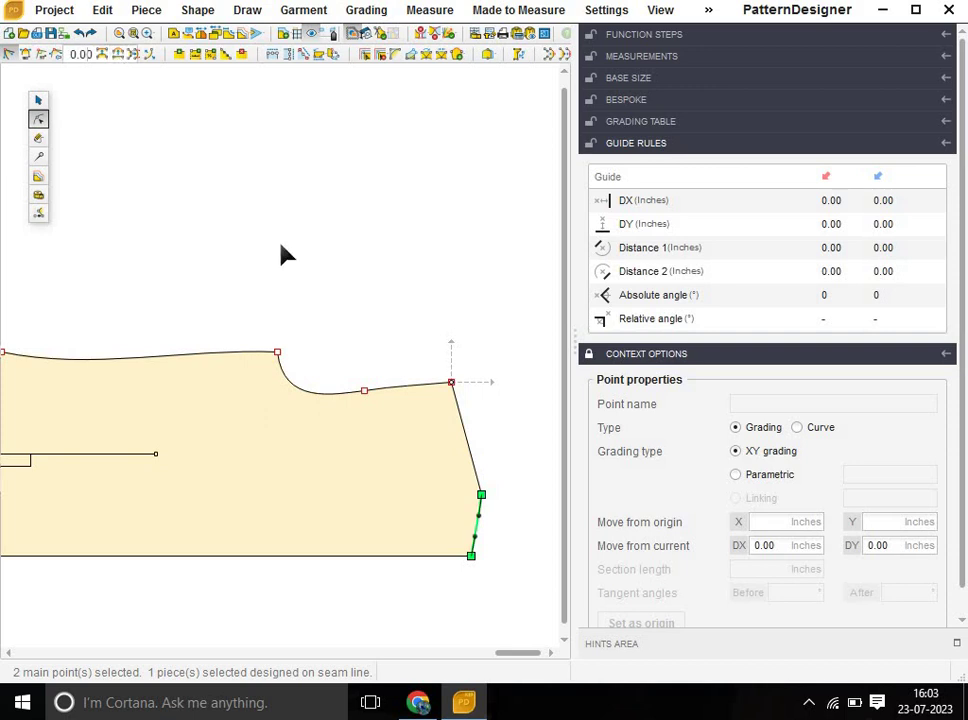
left_click(41, 54)
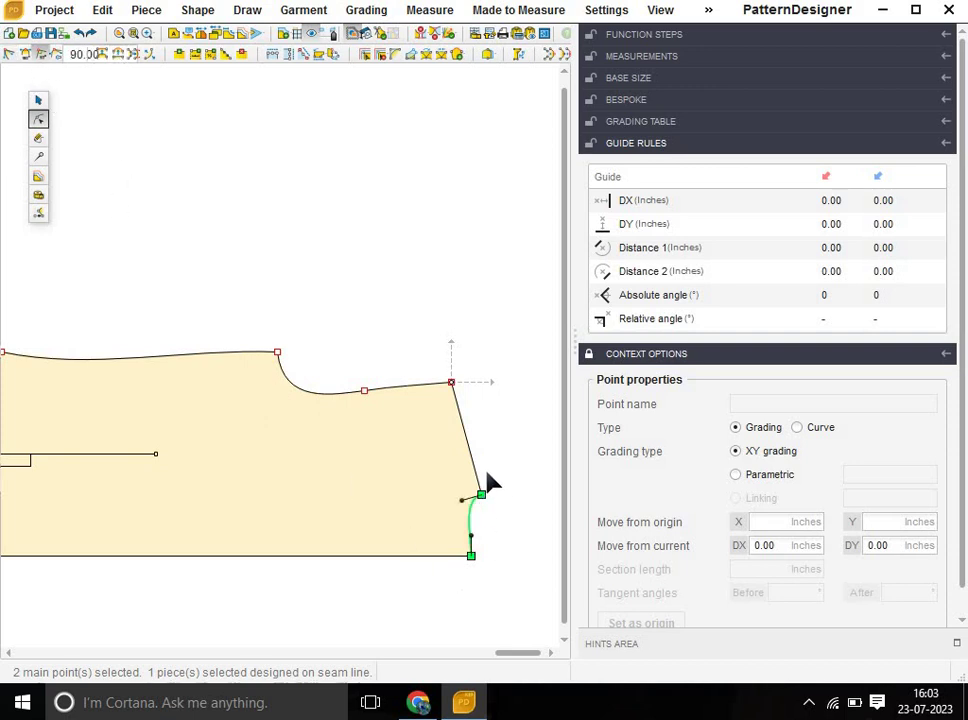
Adjust the new curve handle on the lower-right edge, then reselect the whole piece.
left_click_drag(443, 462, 515, 519)
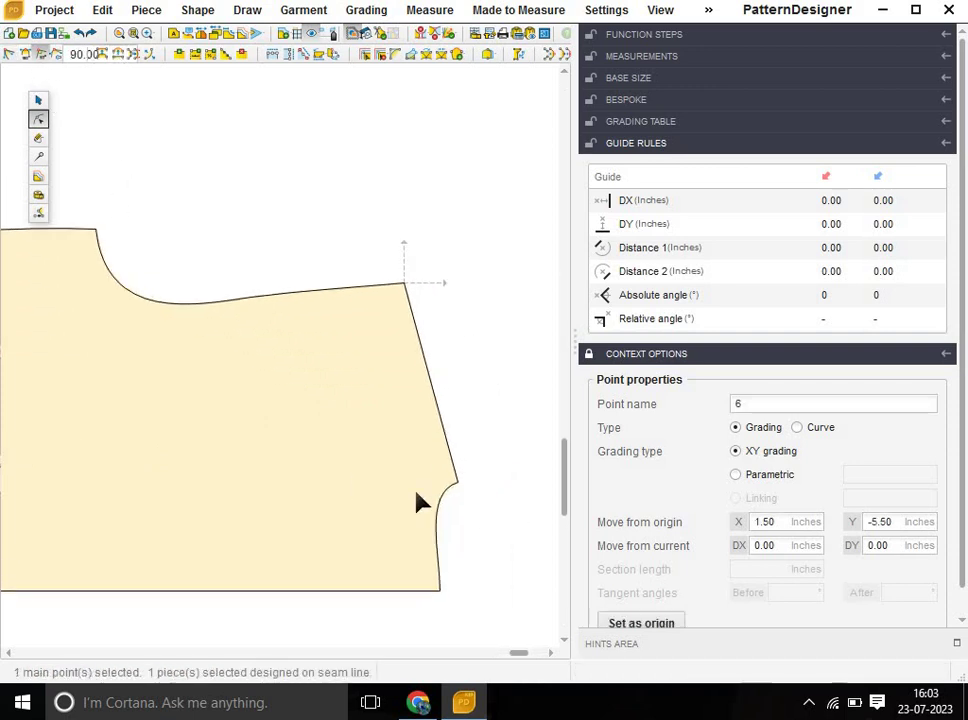
mouse_move(424, 494)
left_click(438, 490)
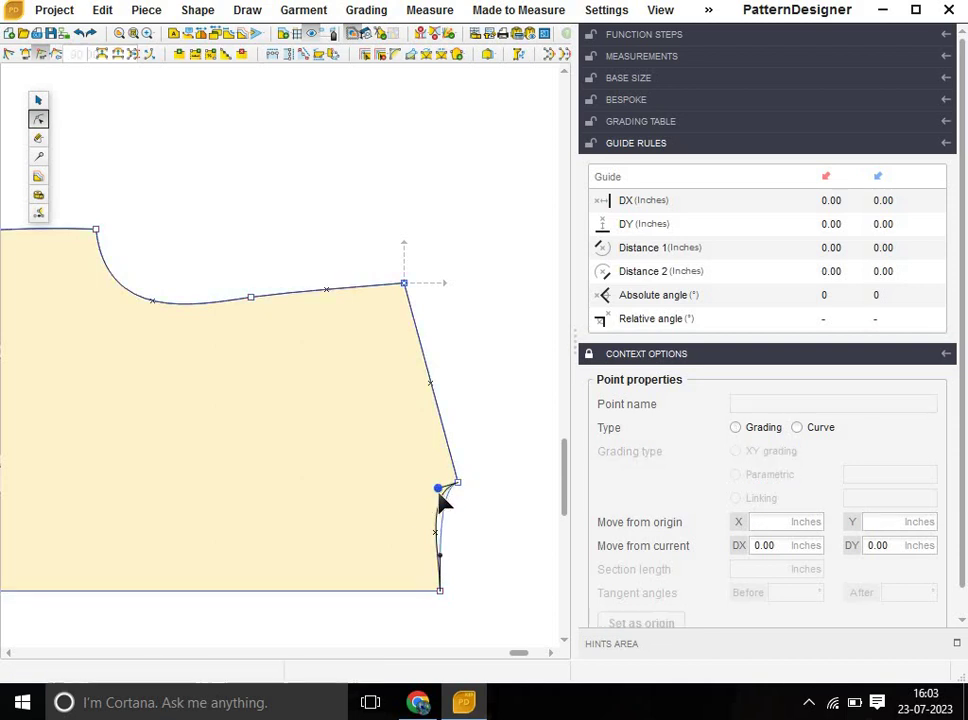
left_click(443, 505)
left_click(525, 575)
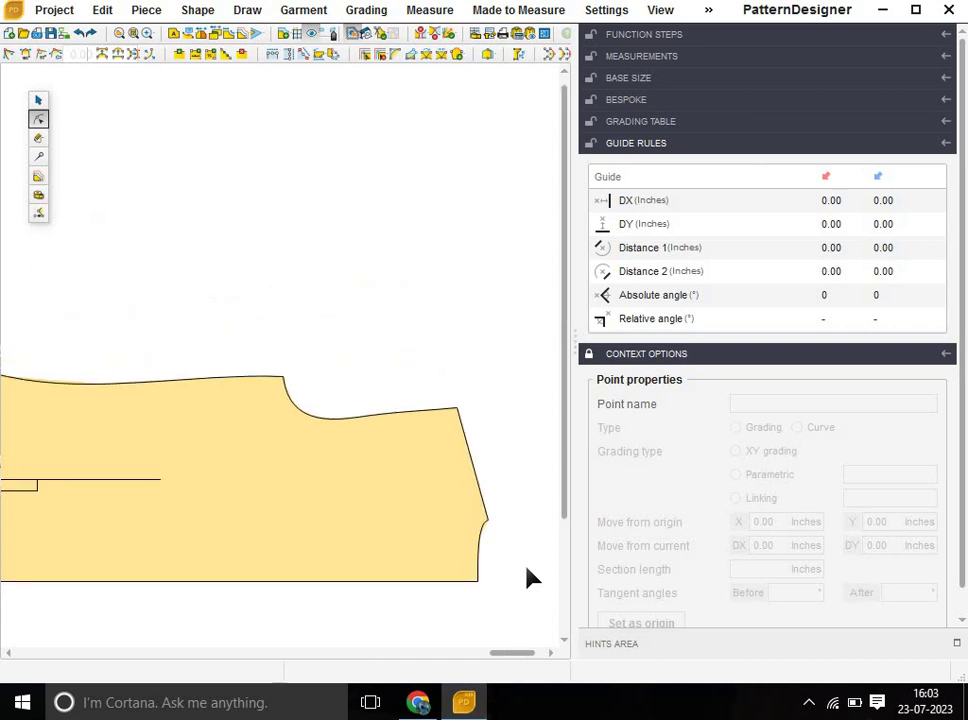
scroll(530, 578, "down", 1)
scroll(450, 605, "down", 1)
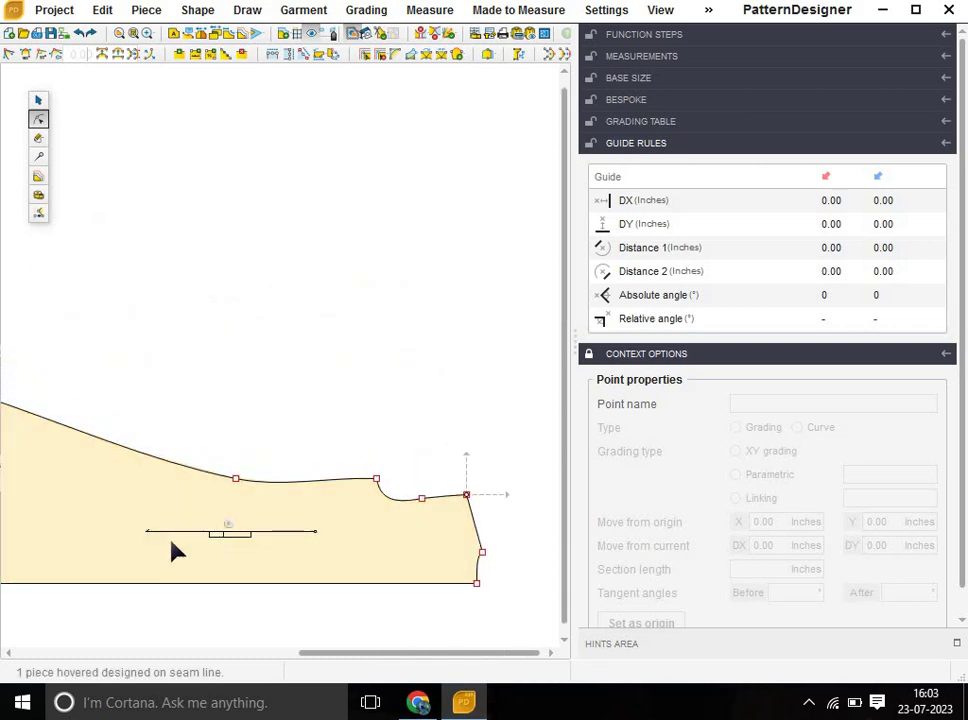
scroll(184, 547, "down", 1)
scroll(220, 580, "down", 1)
left_click(260, 604)
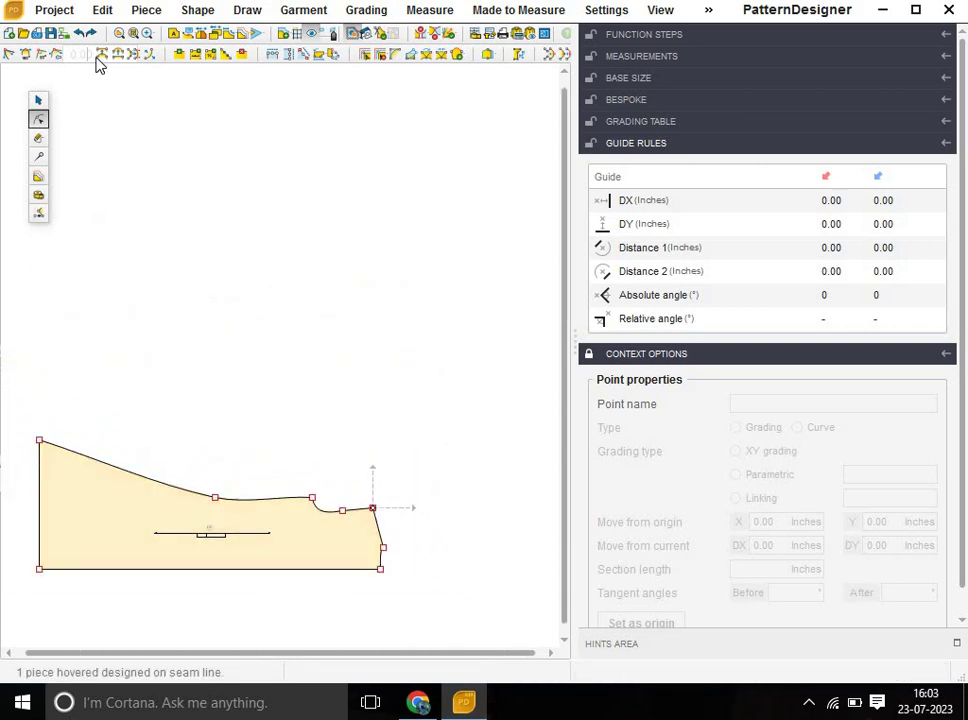
Duplicate the curved bodice piece and drag the copy above the original.
left_click(39, 101)
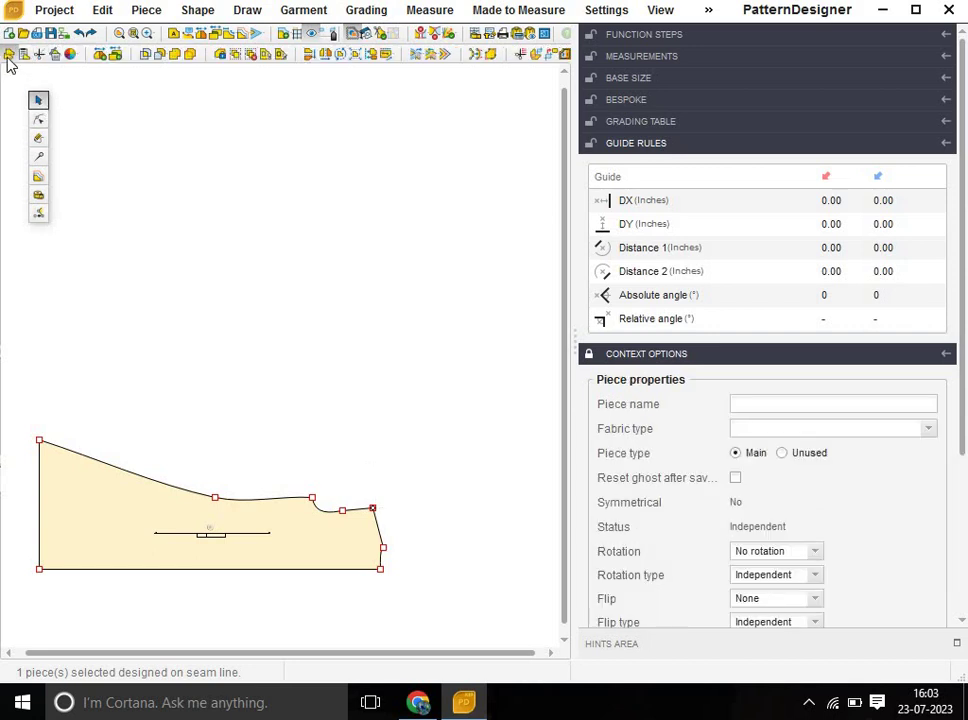
left_click(8, 55)
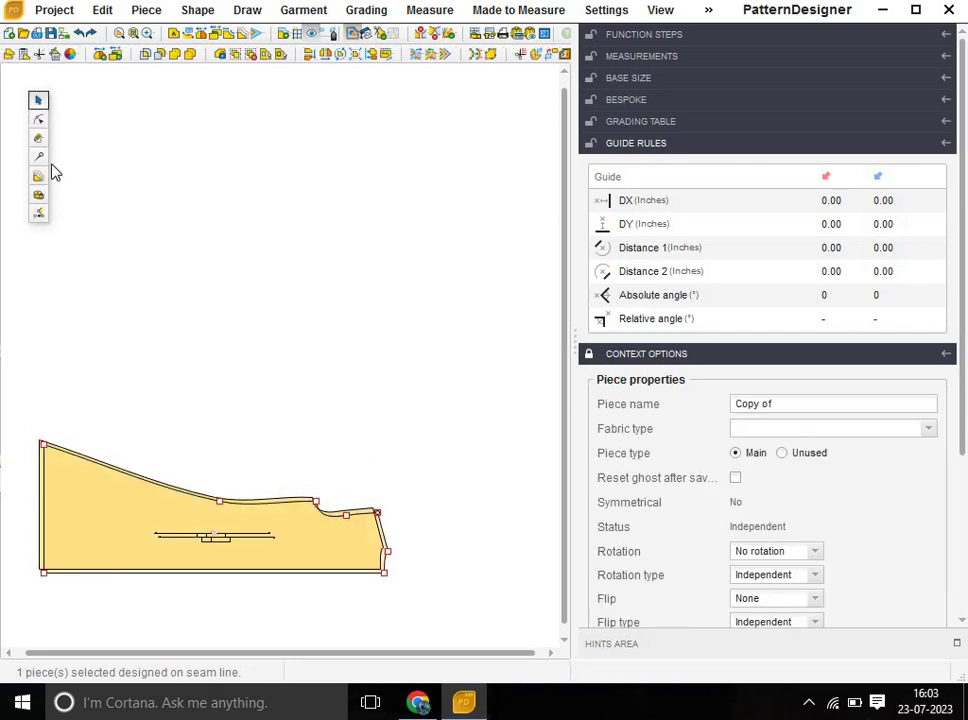
left_click_drag(123, 503, 199, 190)
left_click(262, 370)
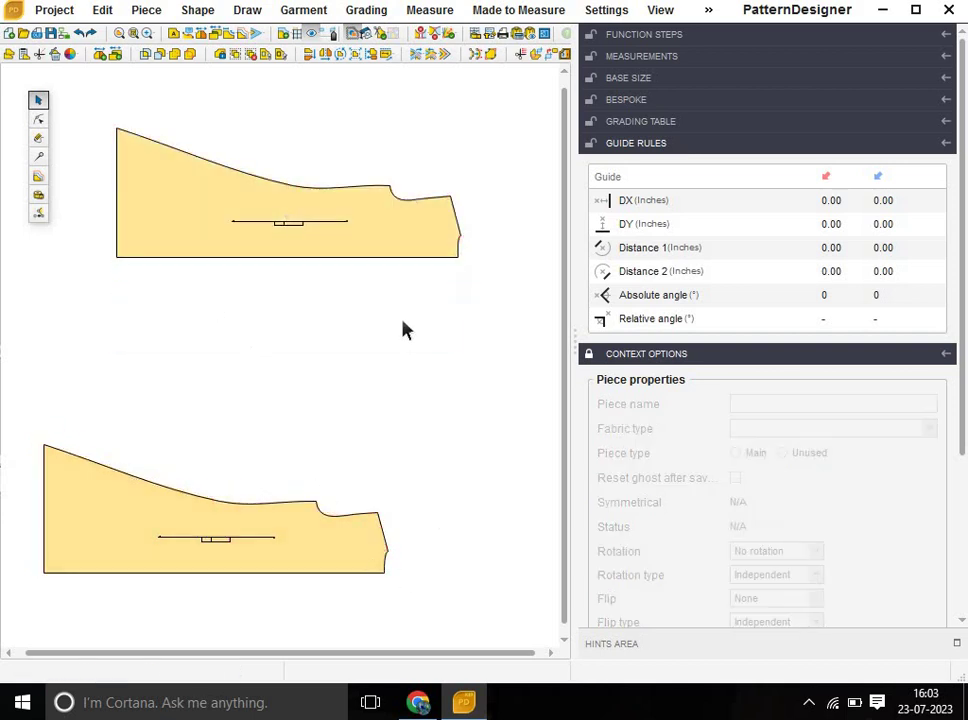
left_click(385, 232)
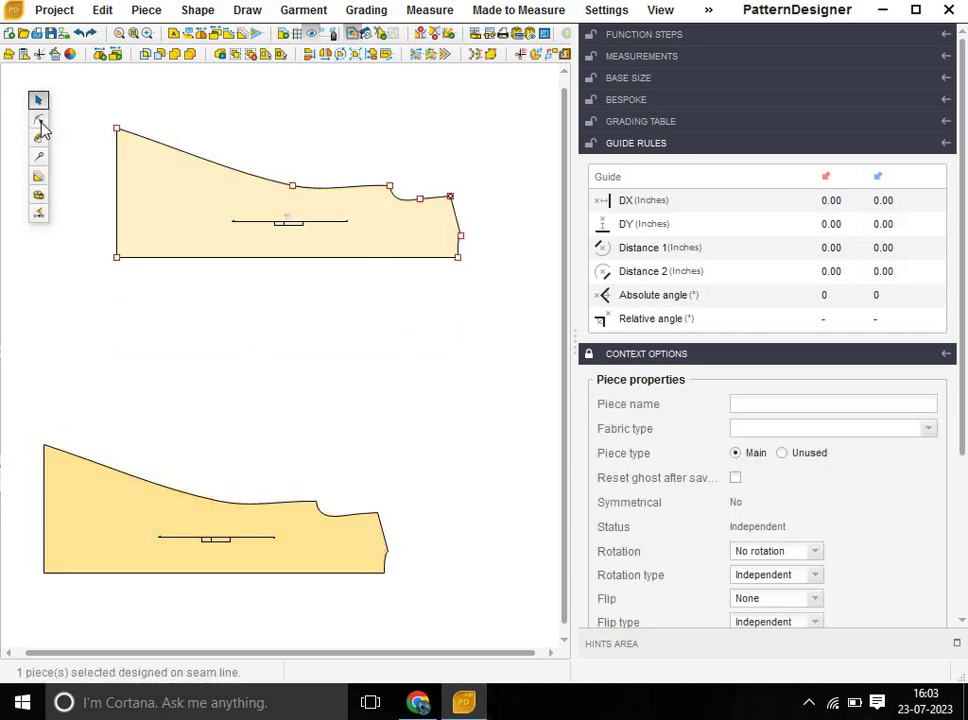
left_click(39, 120)
Add a new point at a set distance from the copy's bottom-right corner.
left_click_drag(498, 300, 498, 300)
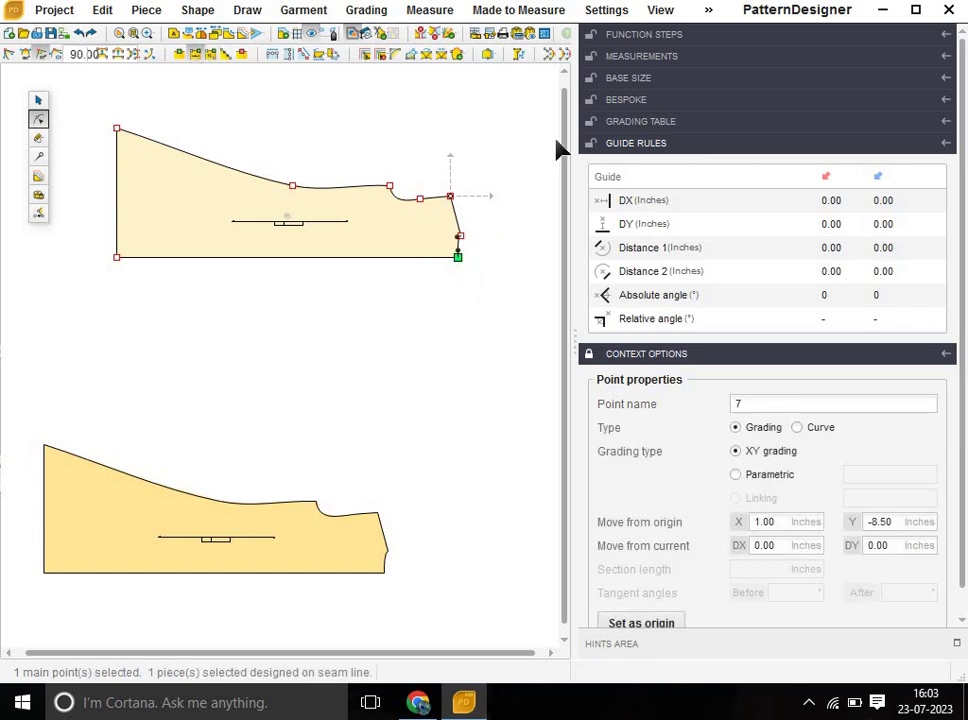
key("ctrl+d")
type("3")
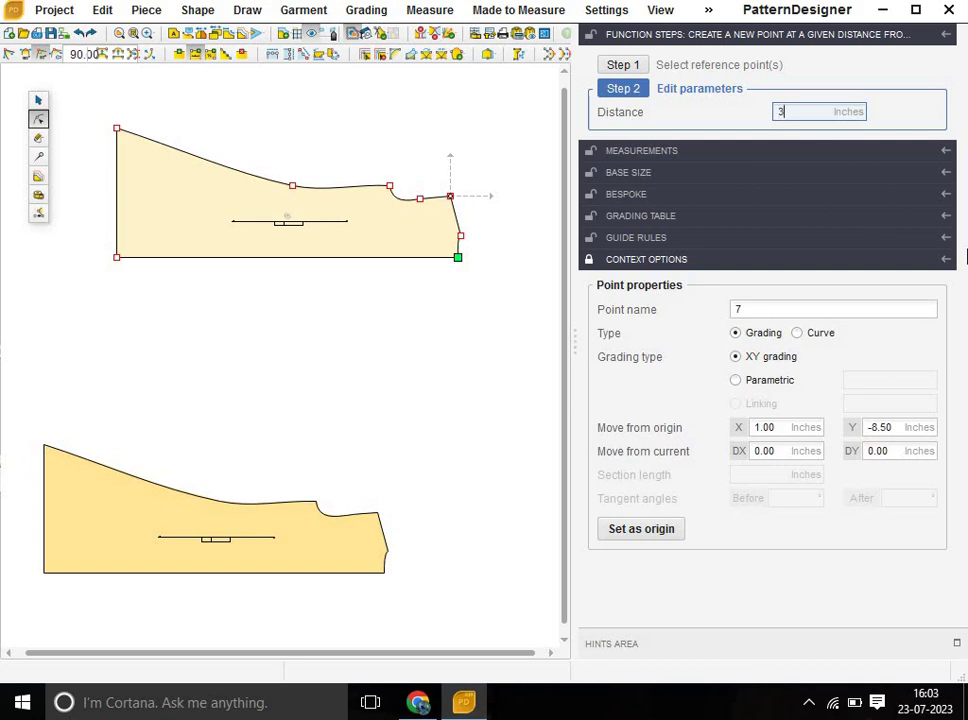
key("Return")
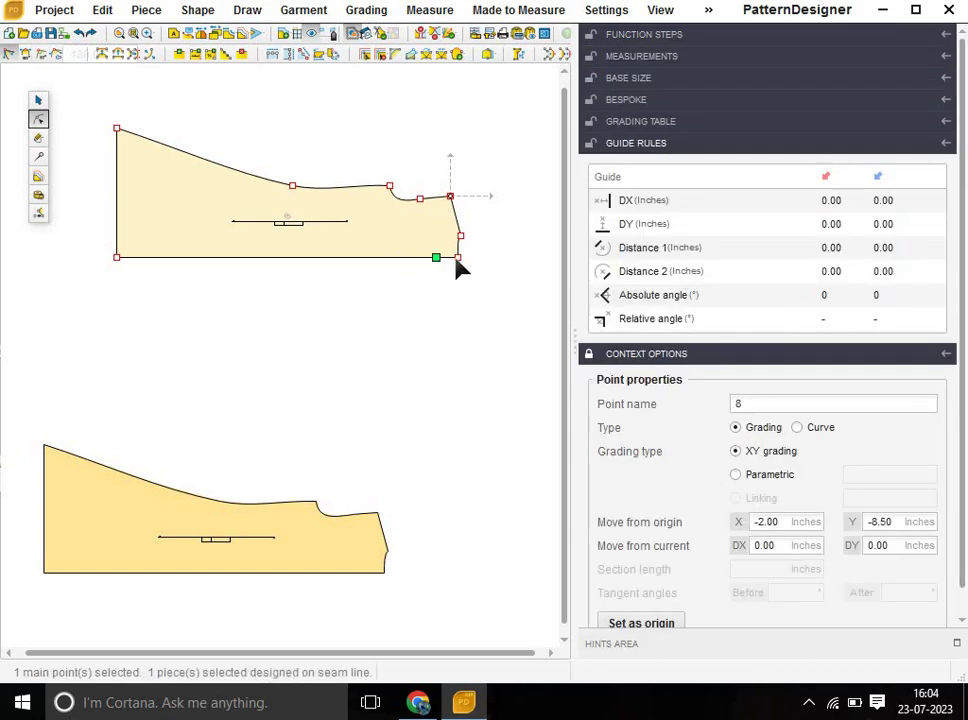
key("Escape")
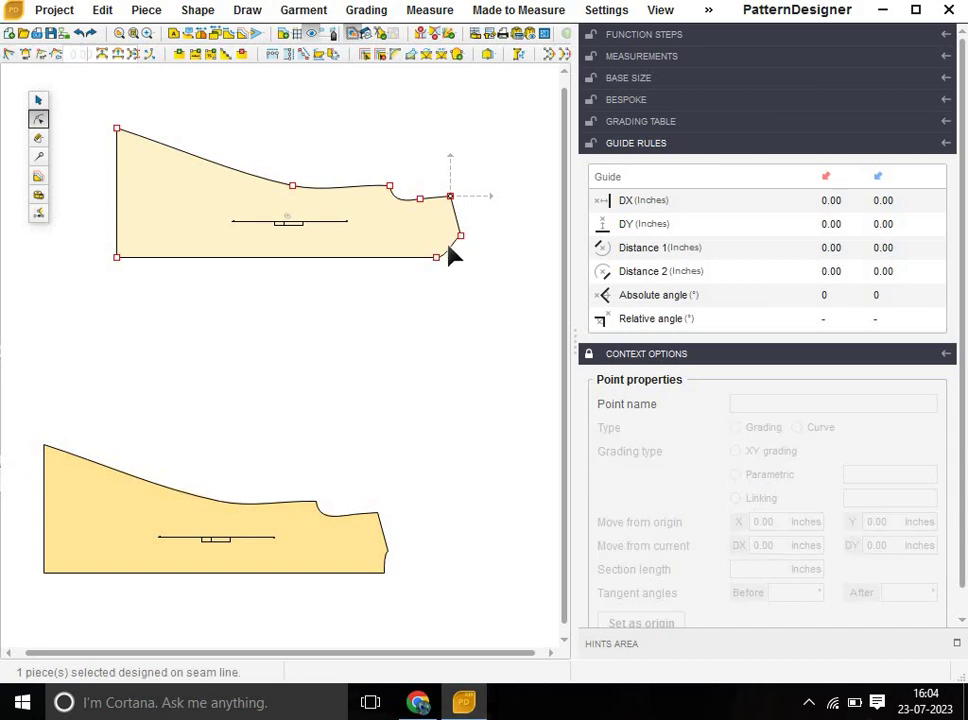
Curve the bottom-right corner segment with 90.00 and check its bottom end point.
left_click(449, 256)
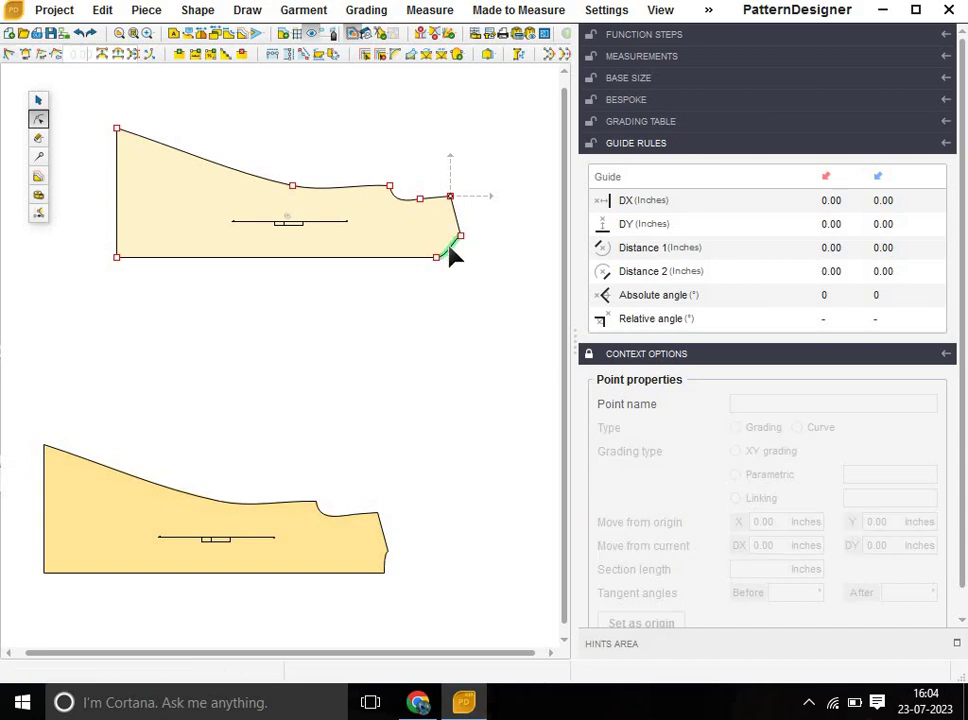
left_click(41, 53)
scroll(432, 201, "up", 2)
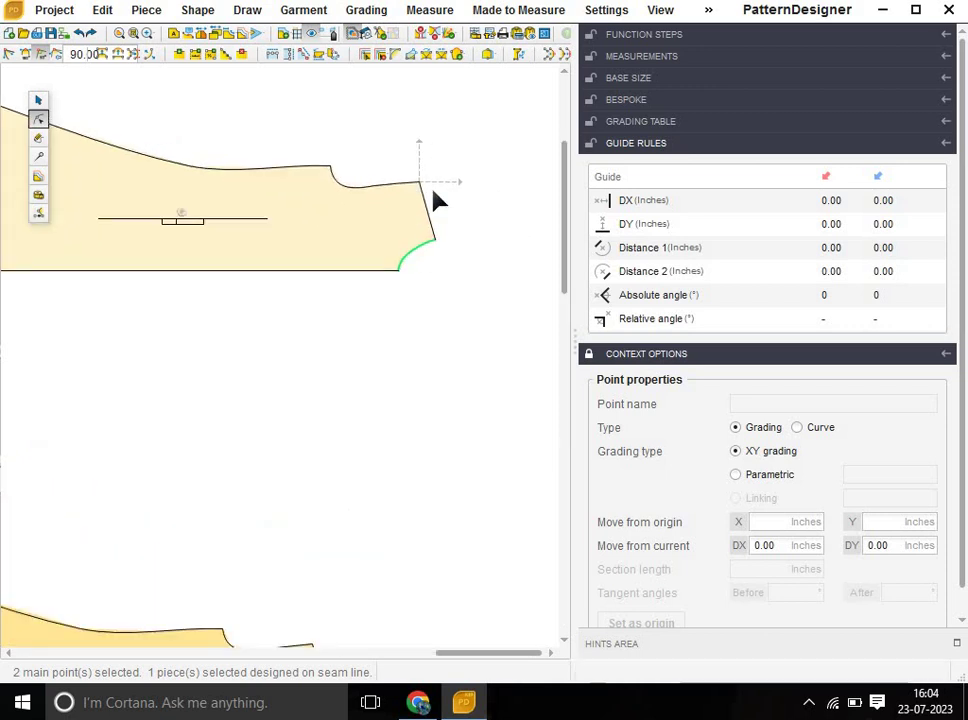
scroll(432, 201, "up", 2)
left_click(337, 360)
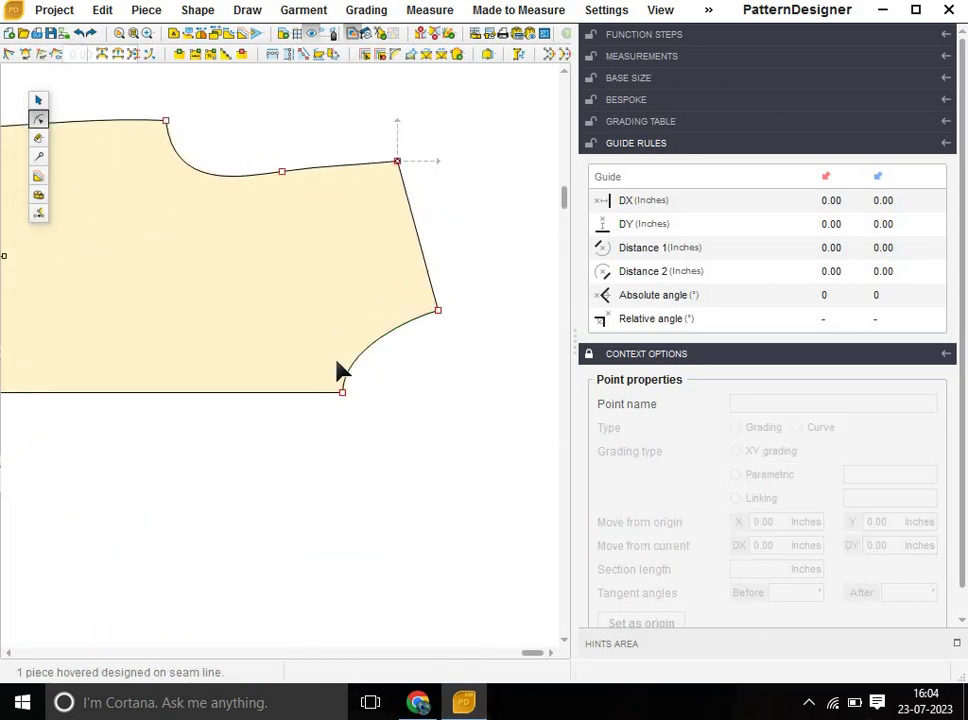
left_click(342, 391)
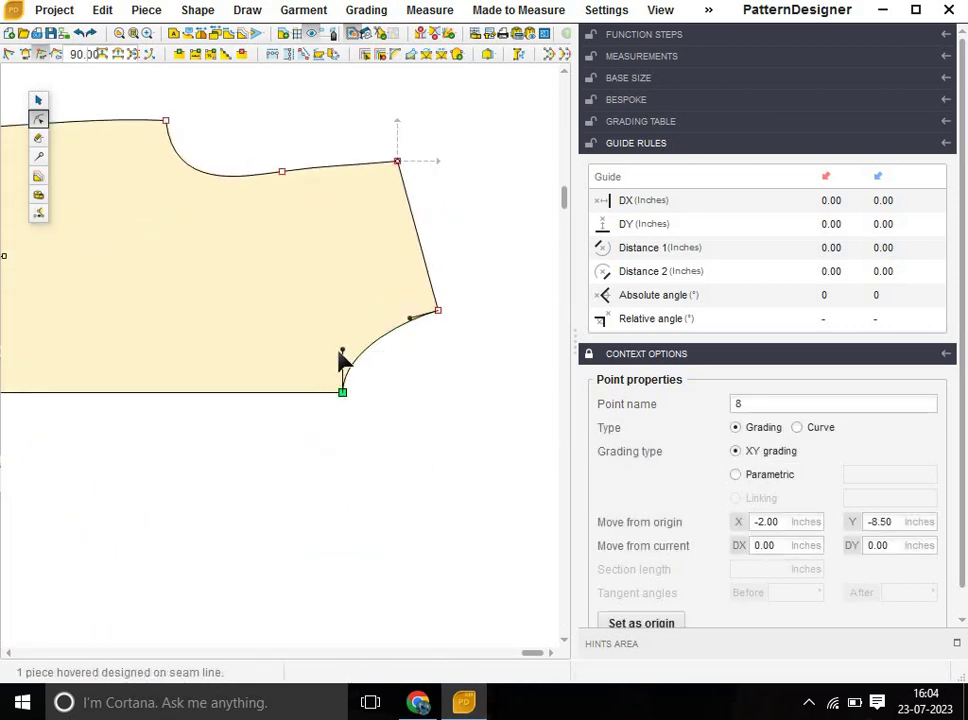
left_click(344, 352)
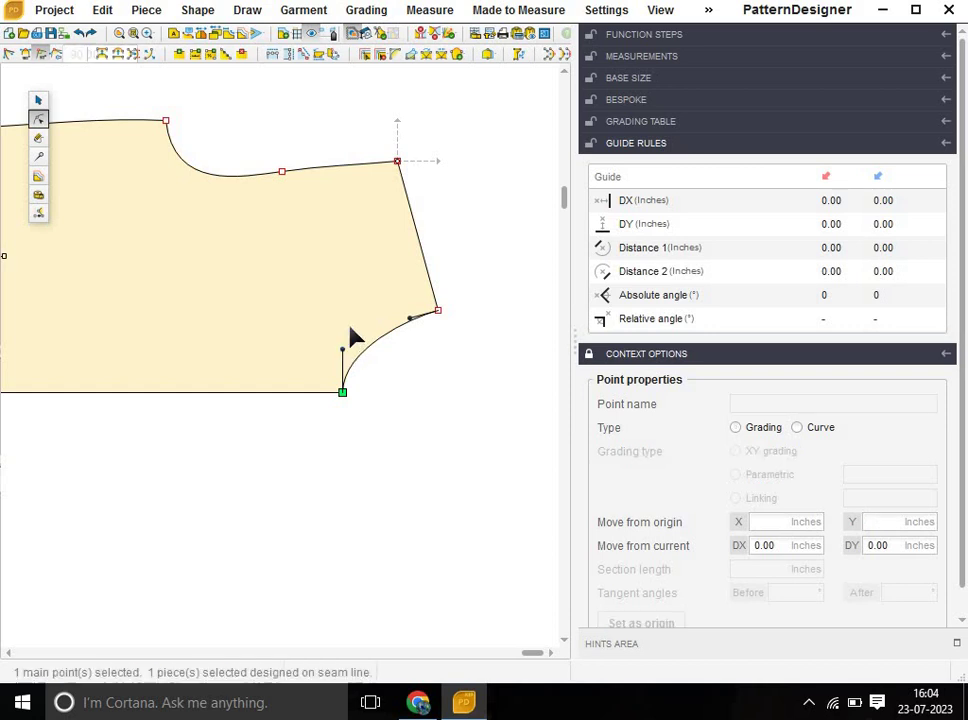
scroll(439, 376, "down", 3)
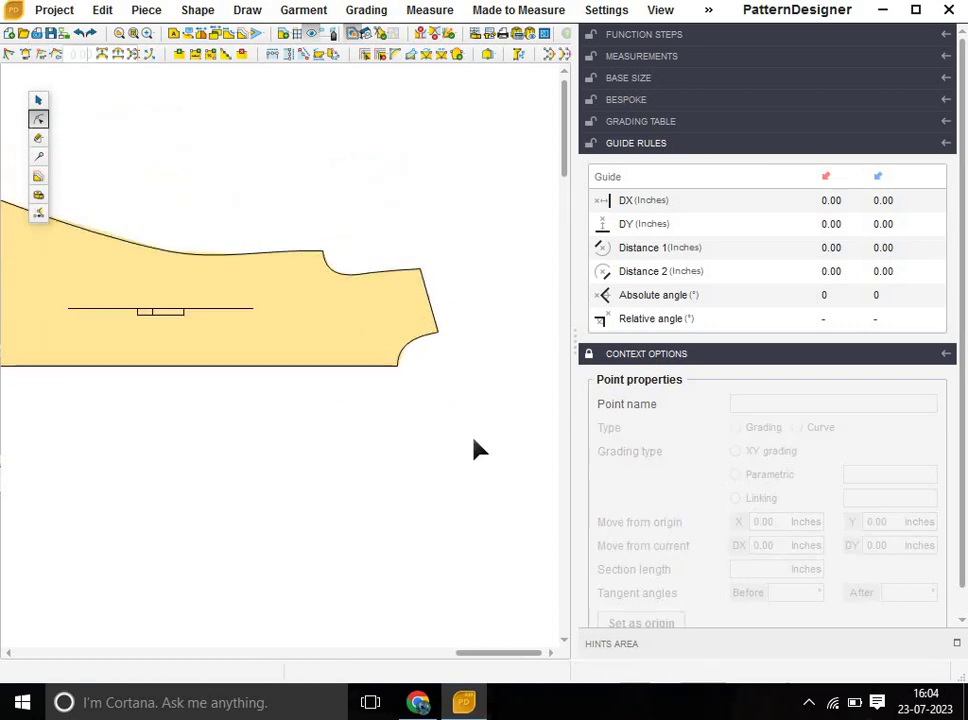
Select point 4 at the end of the top-edge dip on the upper piece.
scroll(380, 432, "down", 2)
left_click(341, 350)
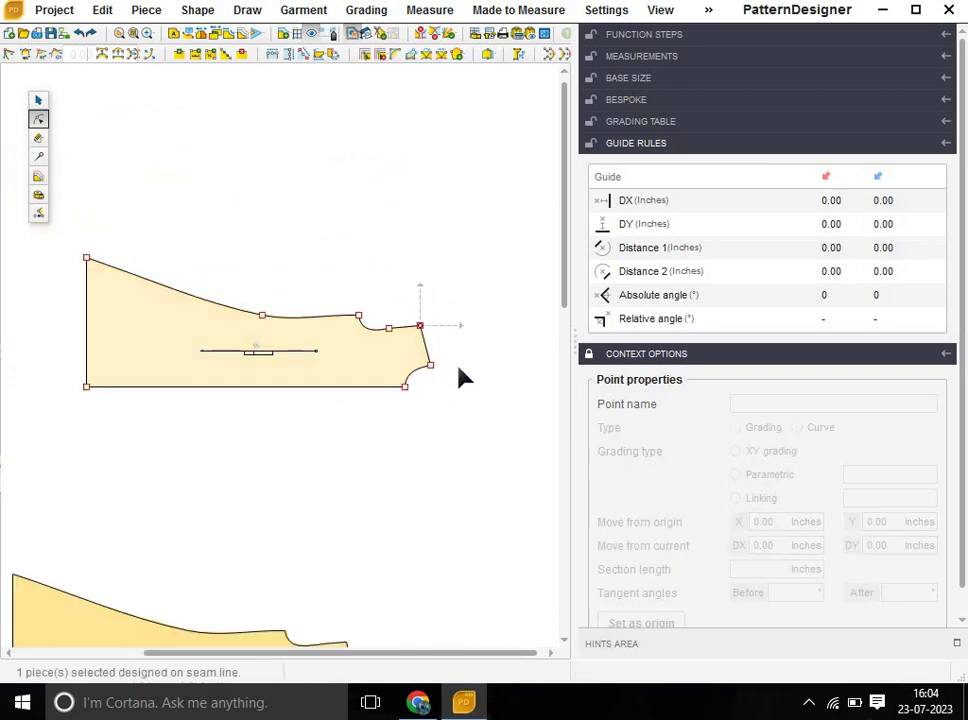
scroll(404, 324, "up", 2)
scroll(395, 303, "up", 2)
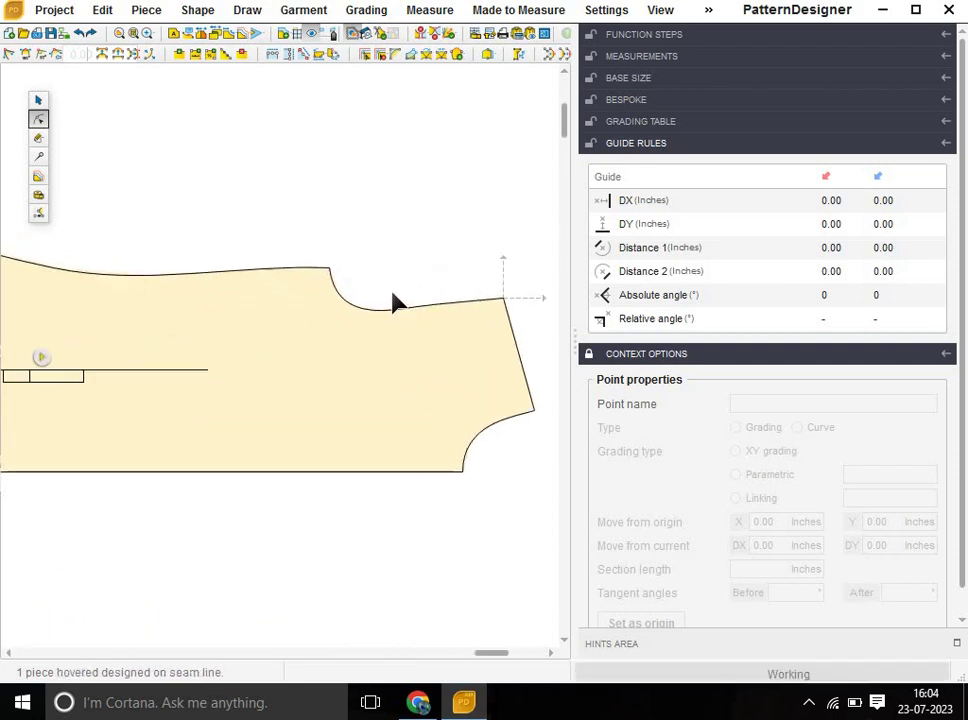
left_click(395, 303)
left_click(420, 305)
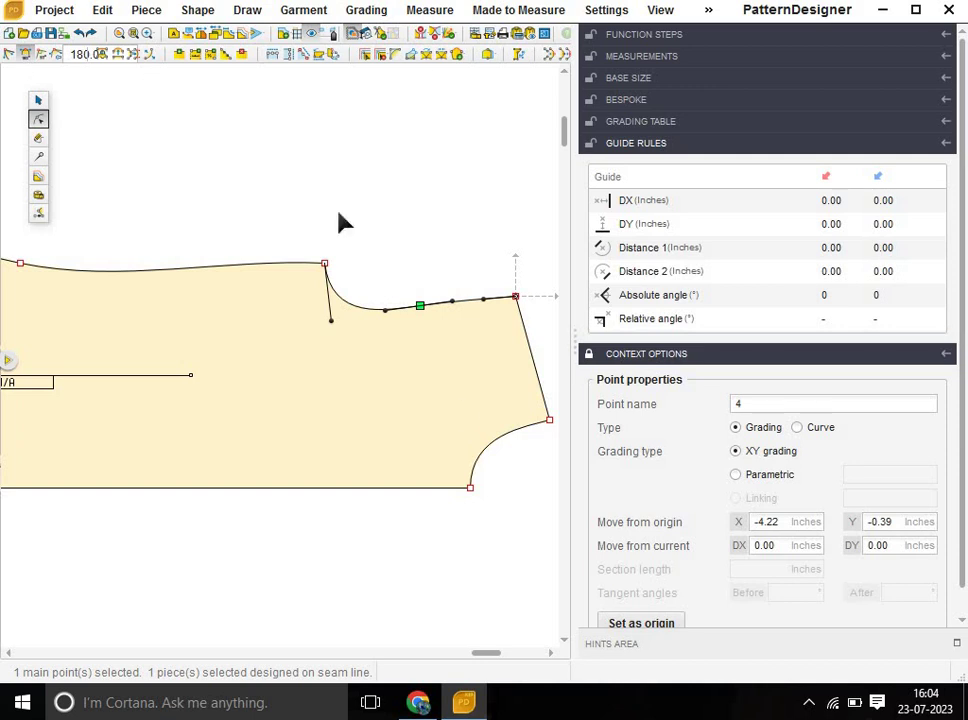
left_click(540, 352)
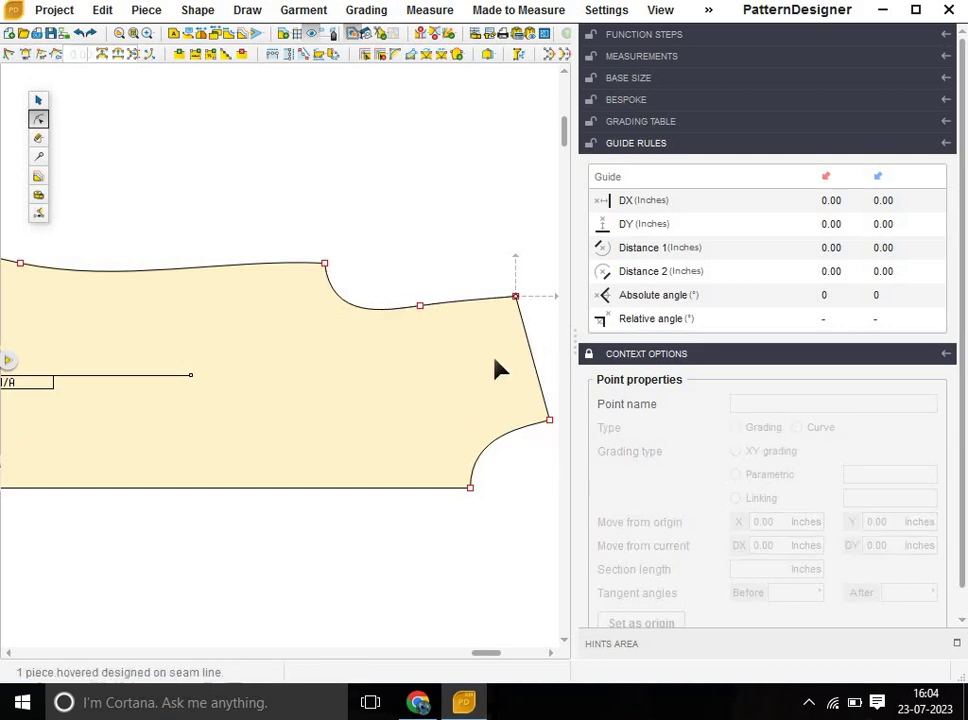
scroll(497, 375, "down", 1)
scroll(497, 380, "down", 1)
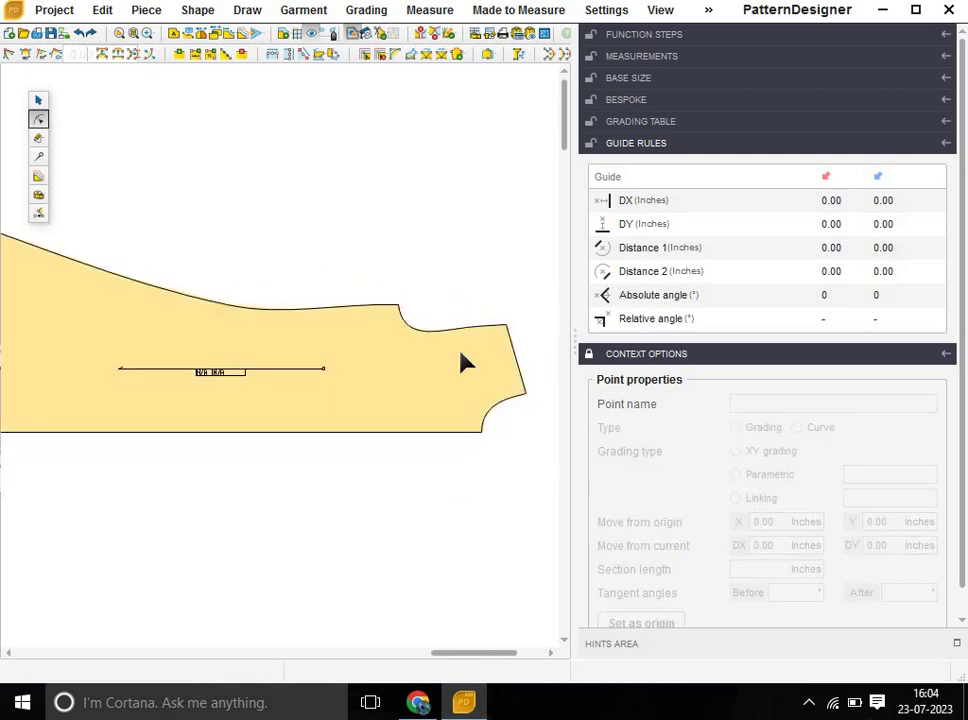
left_click(453, 332)
scroll(452, 340, "up", 1)
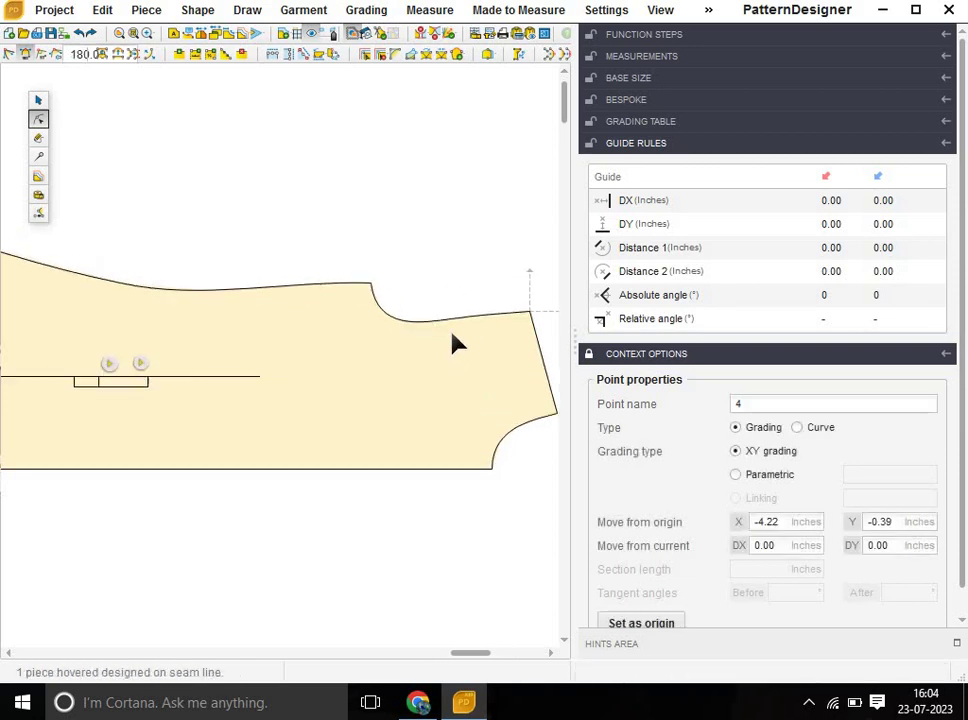
scroll(449, 343, "up", 1)
scroll(449, 343, "up", 1)
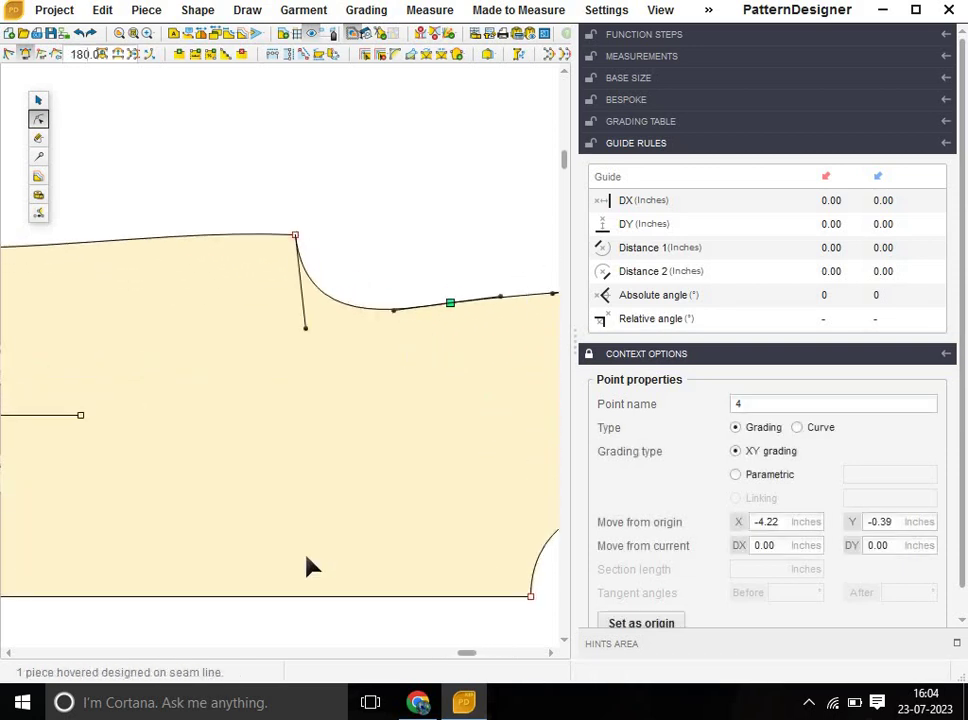
scroll(385, 480, "down", 1)
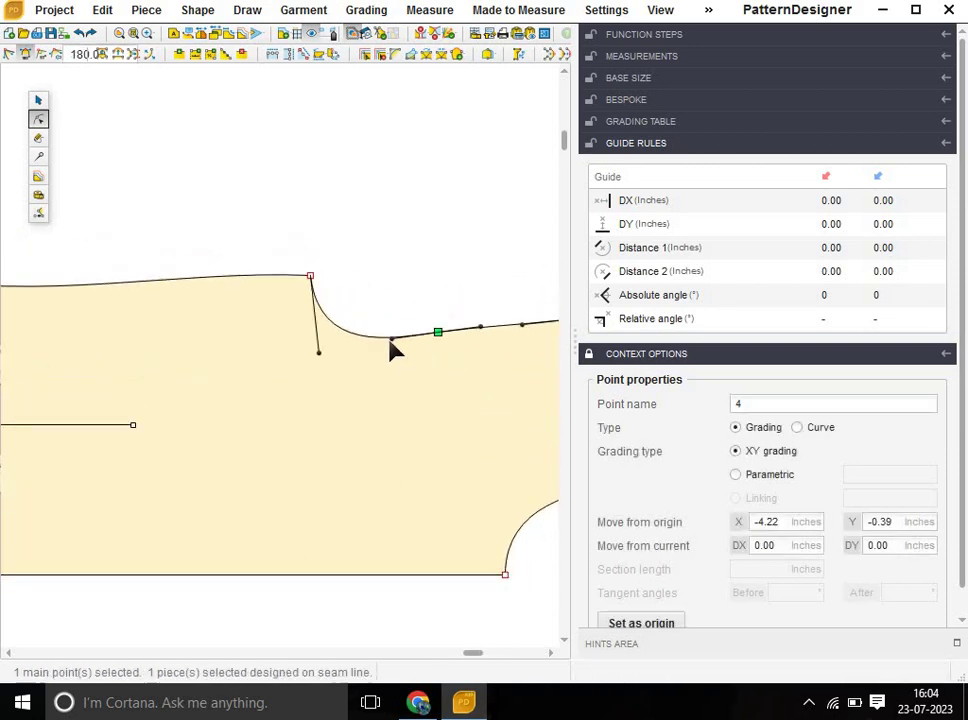
Remove the extra dip point and pull its tangent into a shallow curve.
left_click(391, 330)
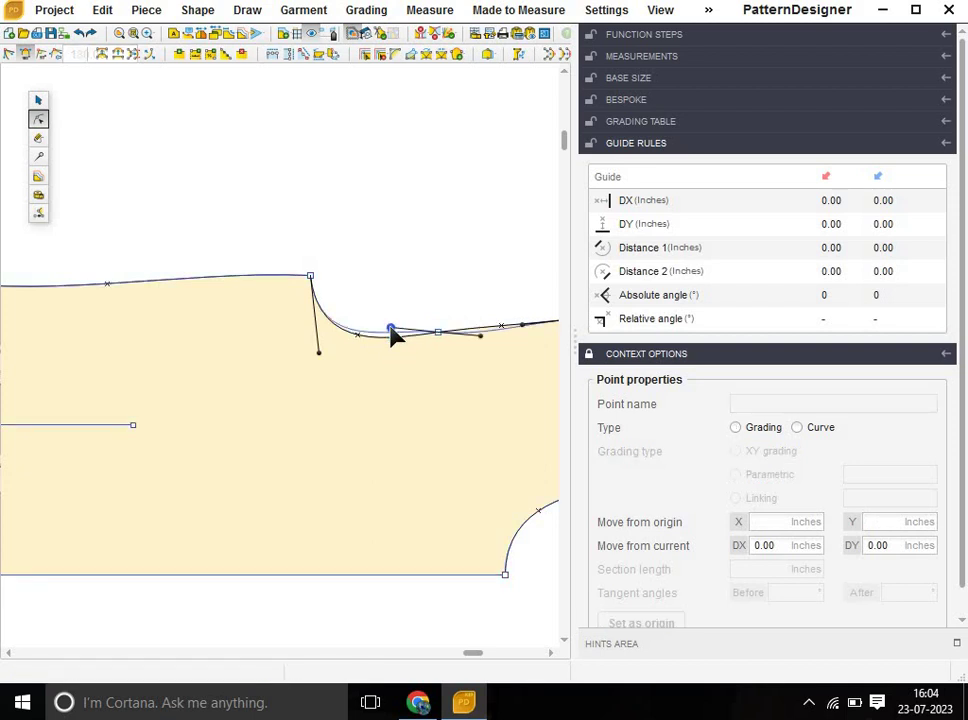
left_click(392, 337)
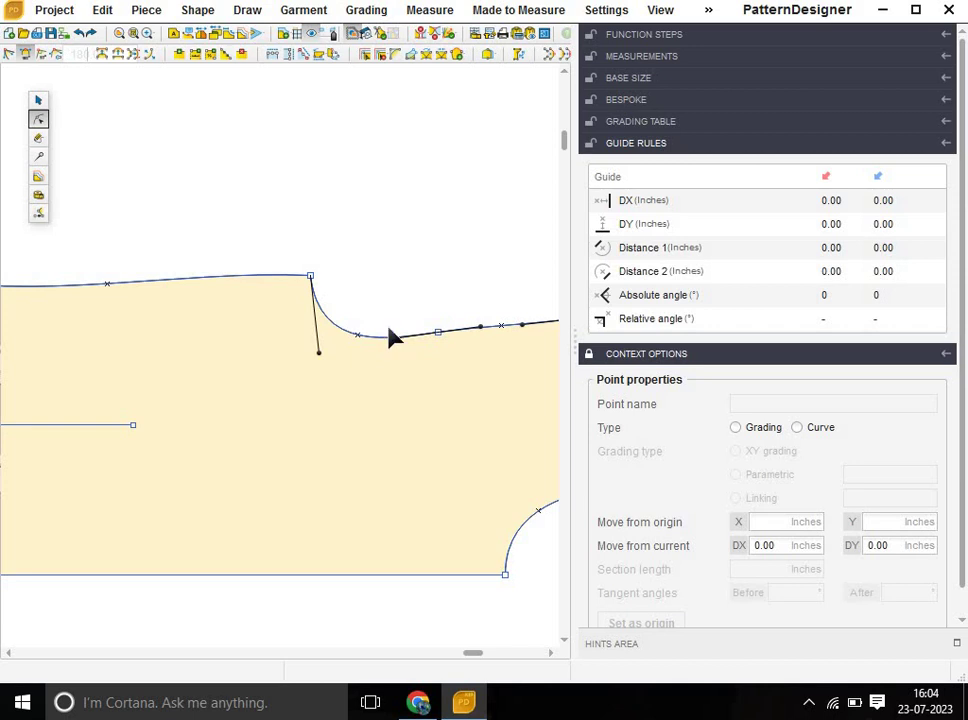
left_click(391, 330)
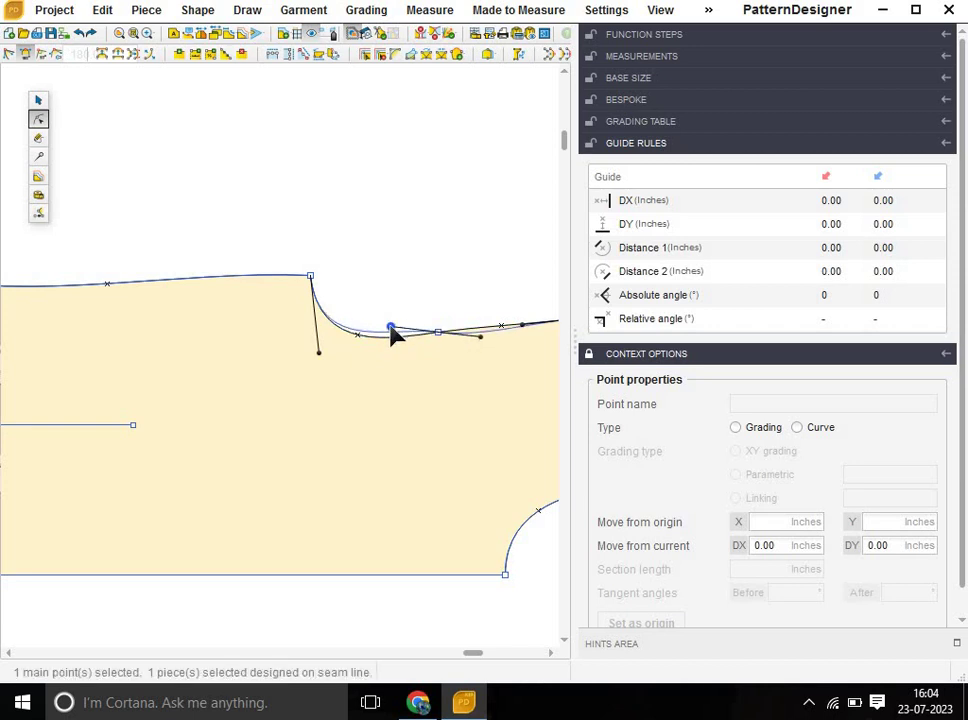
left_click_drag(395, 334, 381, 417)
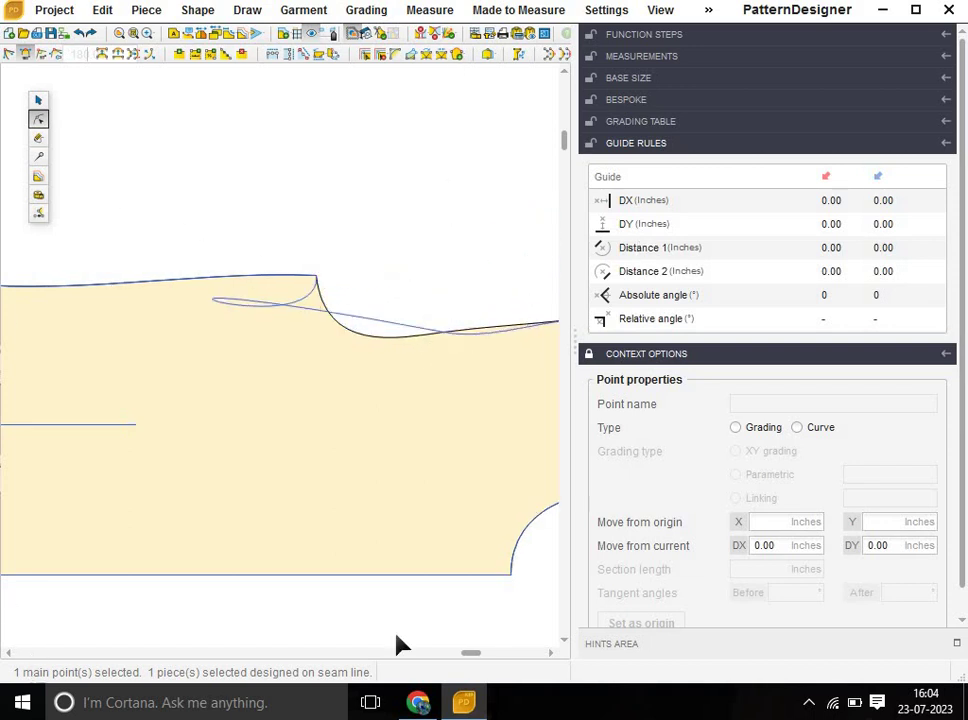
left_click_drag(377, 371, 378, 333)
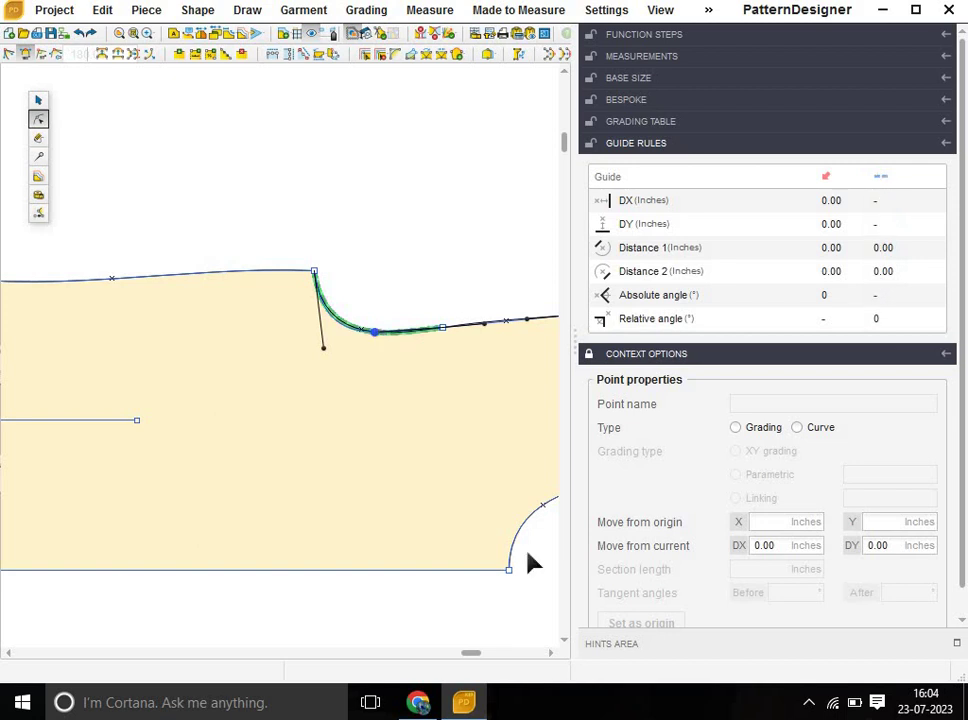
left_click(400, 443)
Smooth the dip by adjusting the curve's starting tangent and committing the edit.
scroll(382, 352, "up", 3)
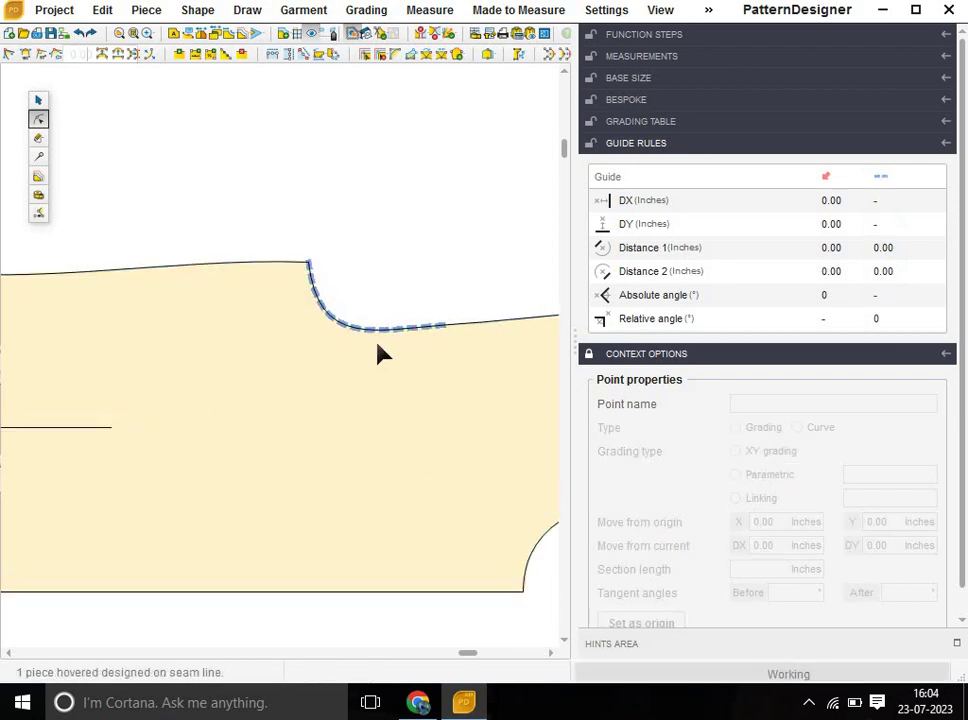
left_click_drag(449, 259, 565, 389)
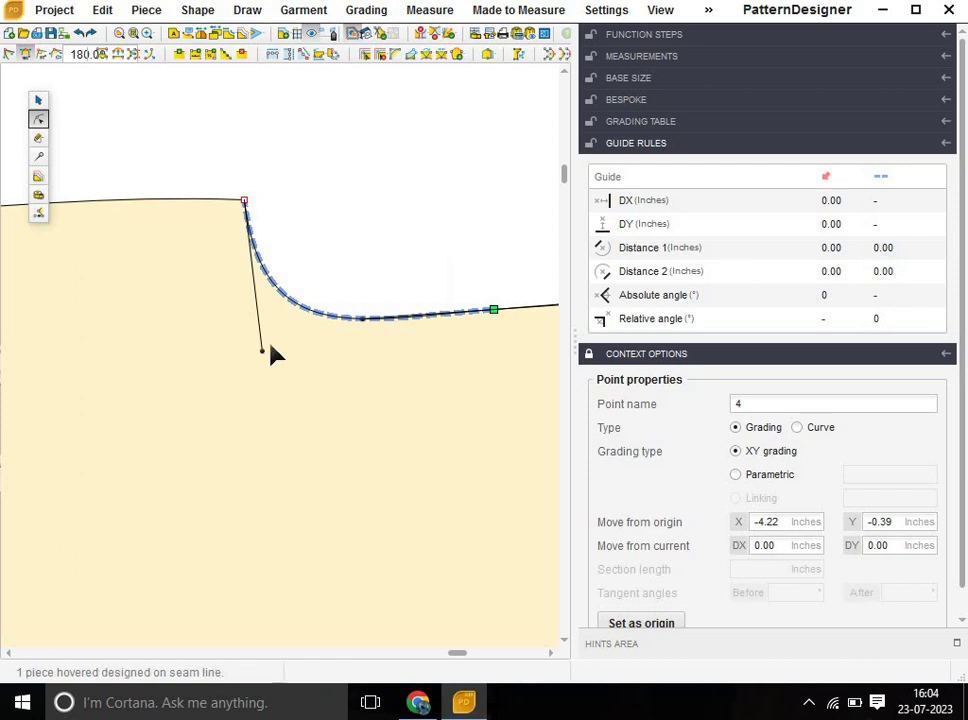
left_click_drag(263, 352, 271, 330)
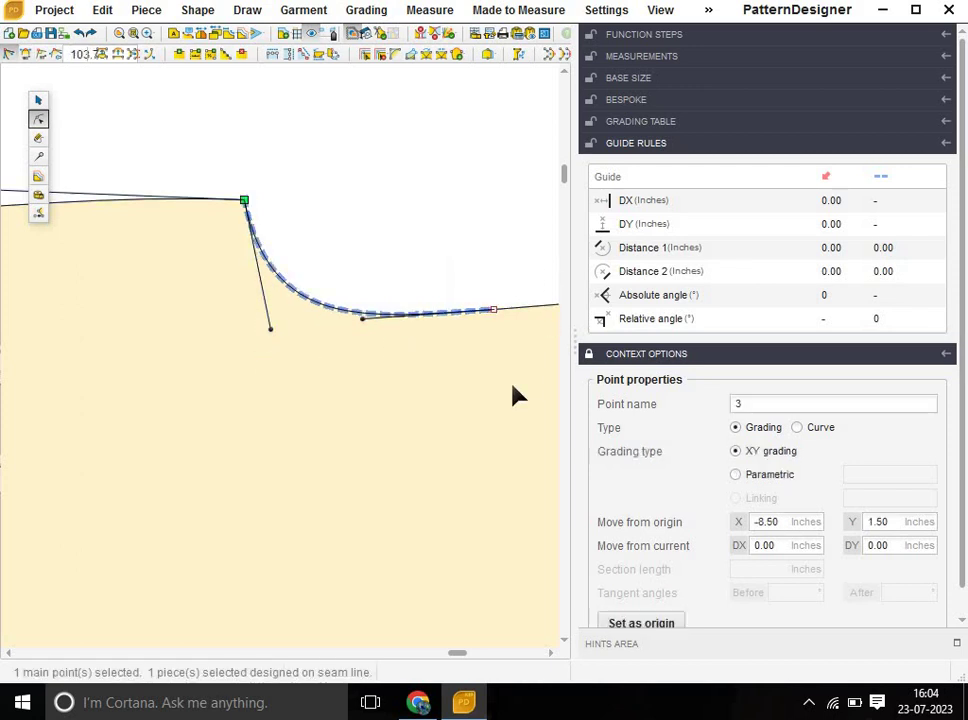
left_click(441, 287)
scroll(443, 288, "down", 2)
scroll(441, 333, "down", 3)
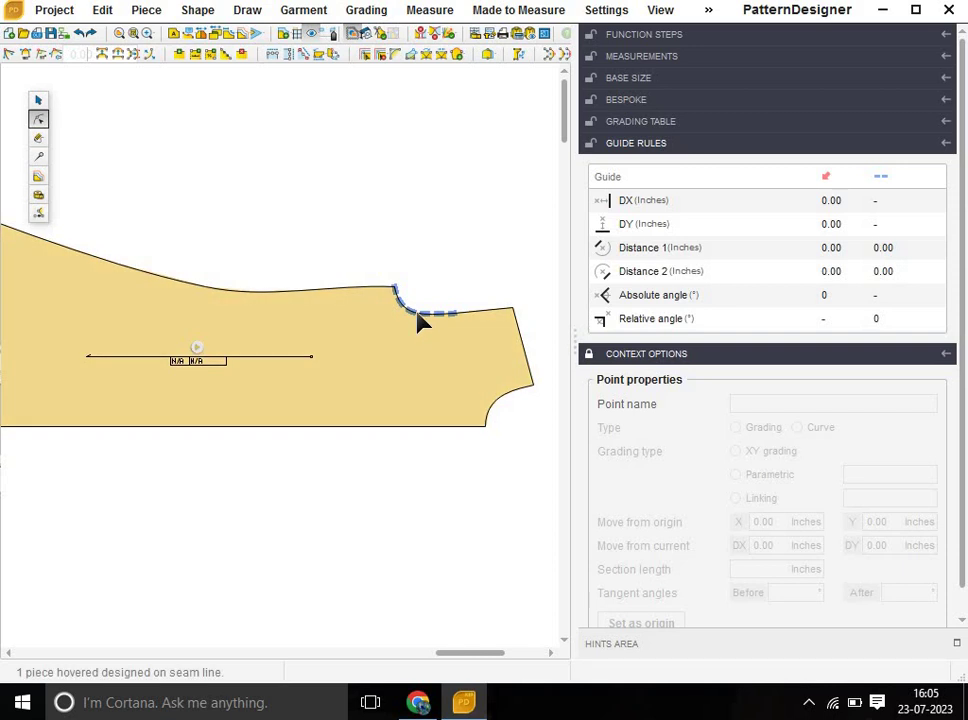
left_click(420, 320)
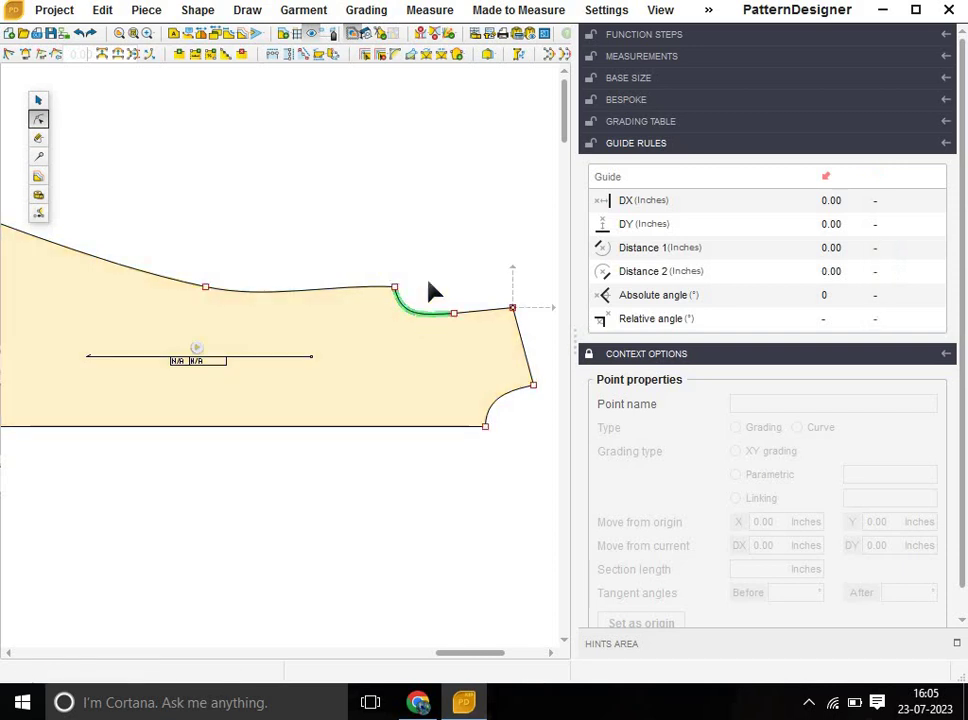
left_click_drag(425, 245, 473, 358)
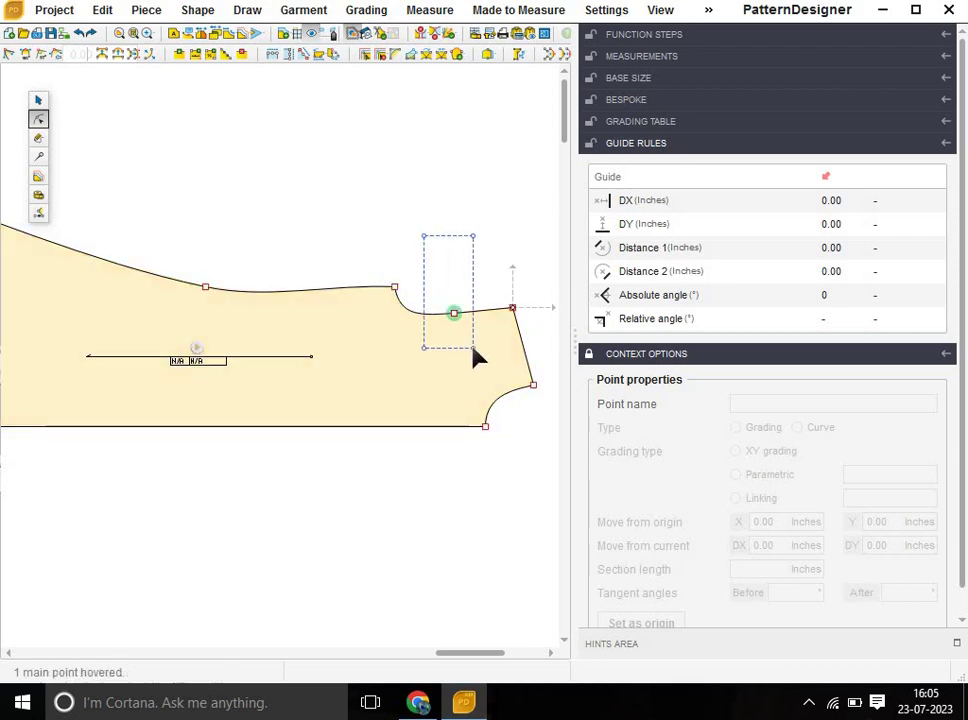
Create a symmetry axis through the two end points of the copy's bottom edge.
scroll(390, 556, "down", 2)
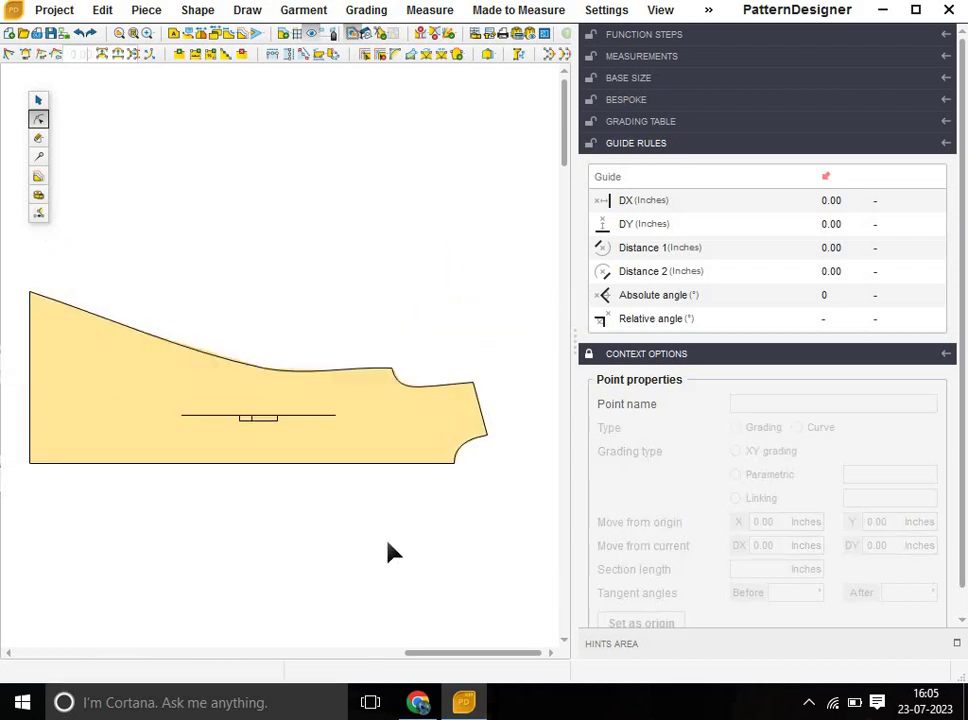
scroll(390, 553, "down", 2)
scroll(420, 562, "down", 2)
scroll(420, 570, "up", 2)
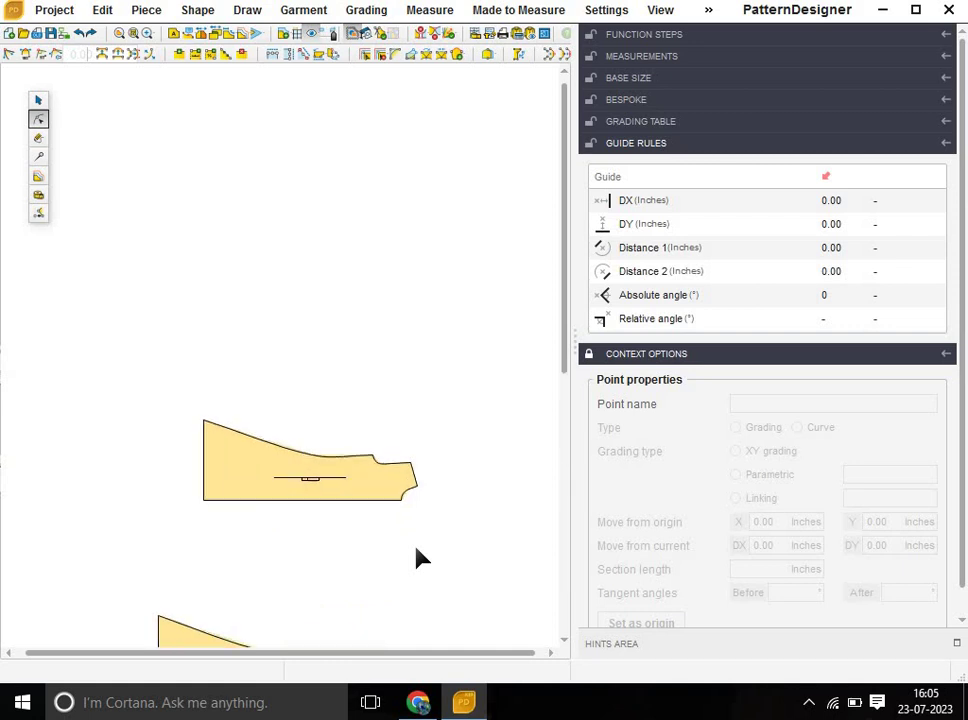
scroll(421, 557, "up", 2)
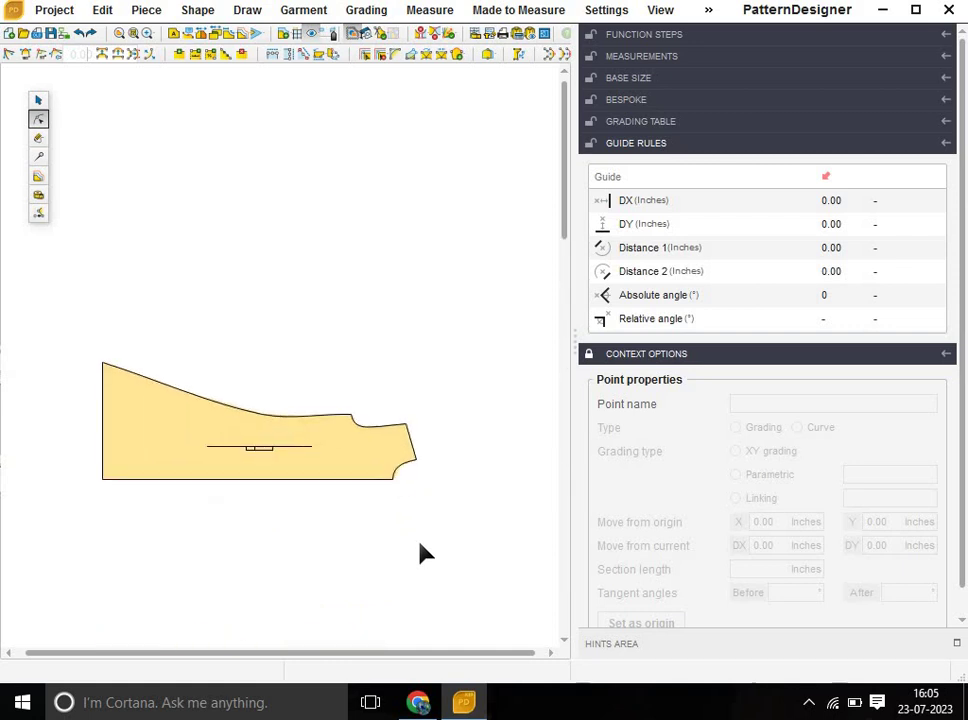
left_click(38, 157)
left_click(113, 55)
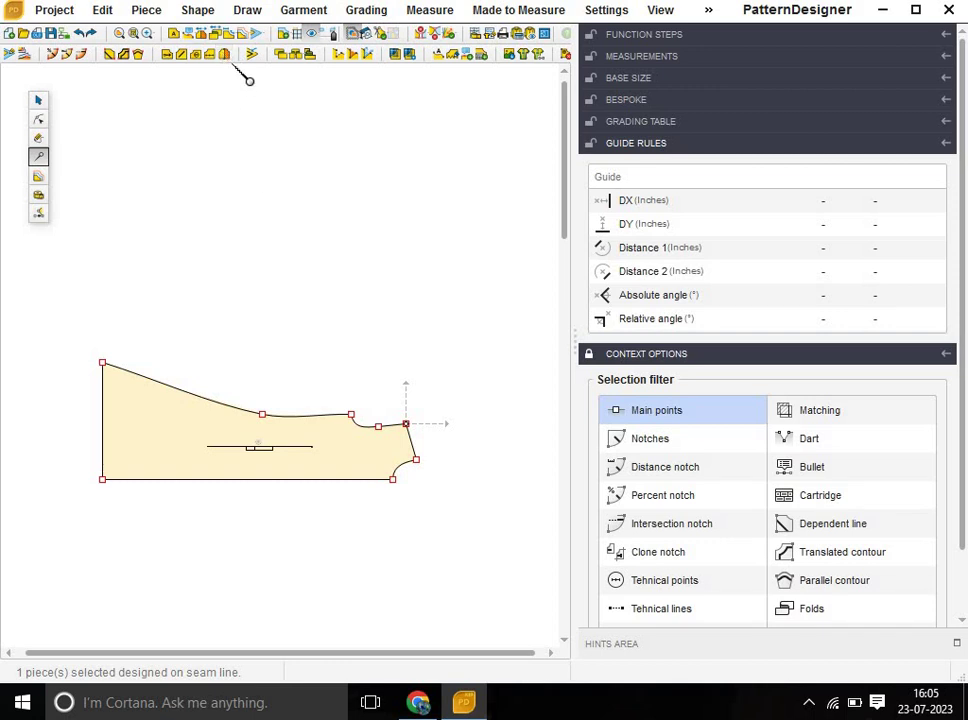
left_click(224, 52)
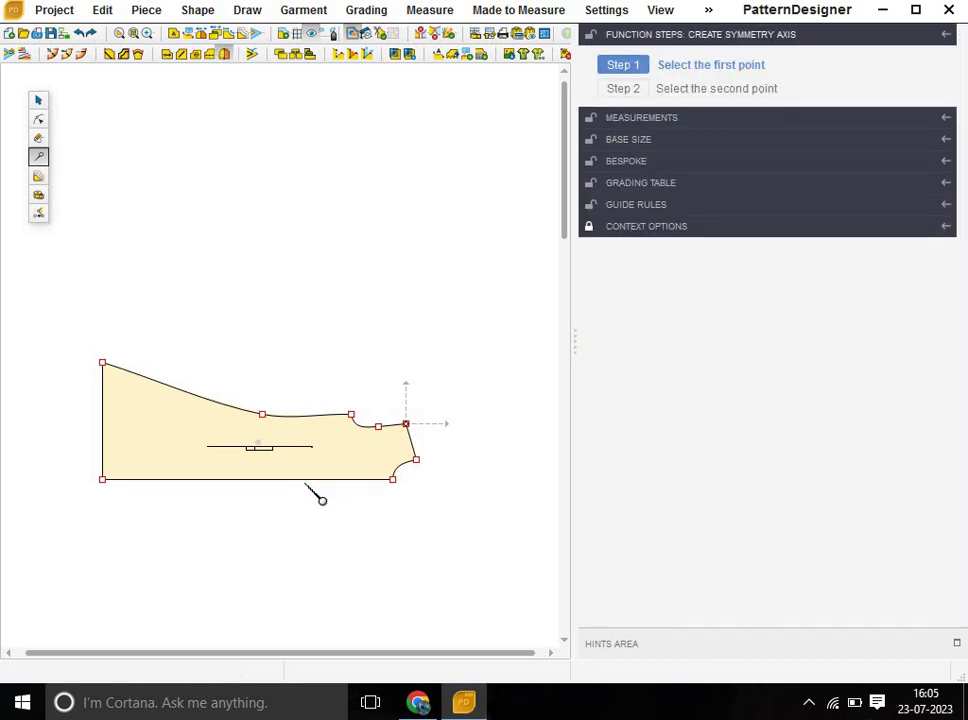
left_click(316, 478)
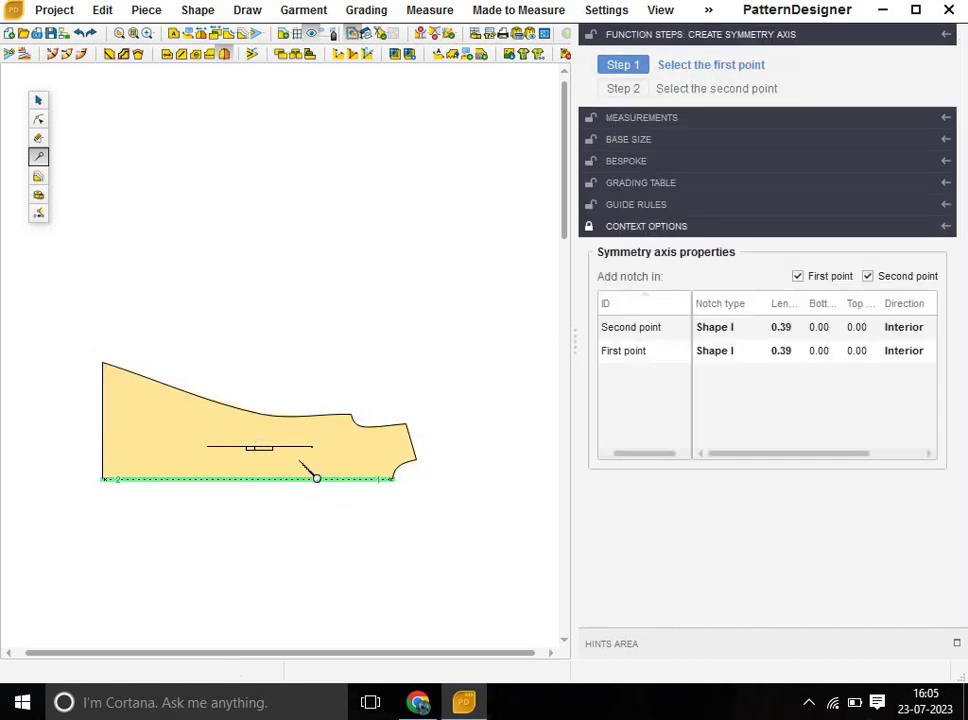
left_click(224, 53)
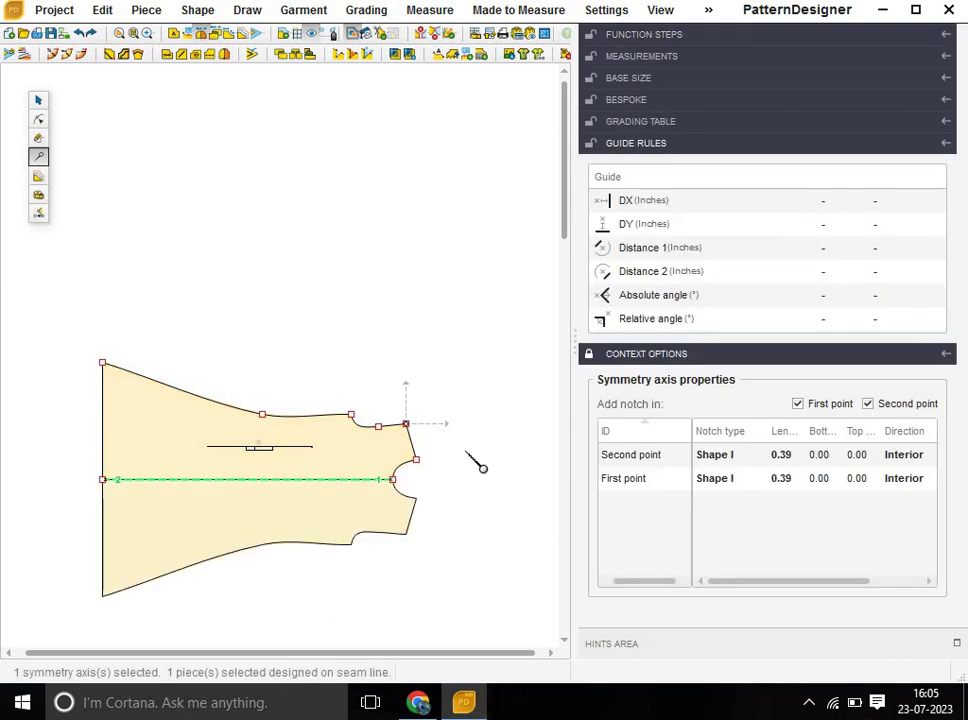
left_click(445, 490)
Inspect the neckline curve point on the axis and zoom out to check the unfolded piece.
scroll(451, 453, "up", 2)
scroll(378, 423, "up", 2)
scroll(374, 445, "up", 2)
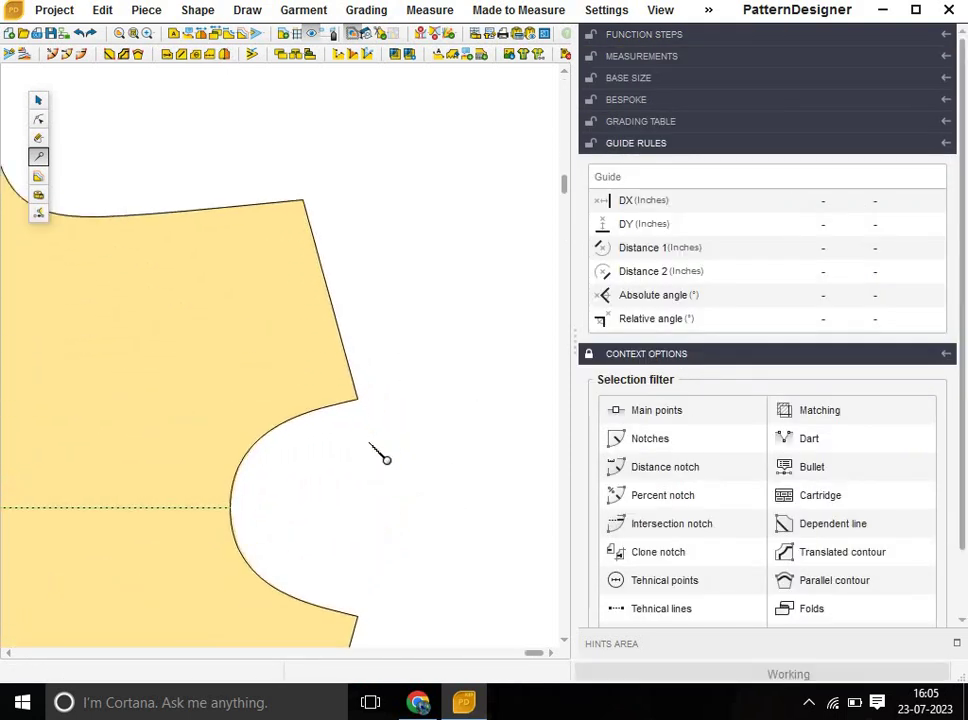
left_click(37, 121)
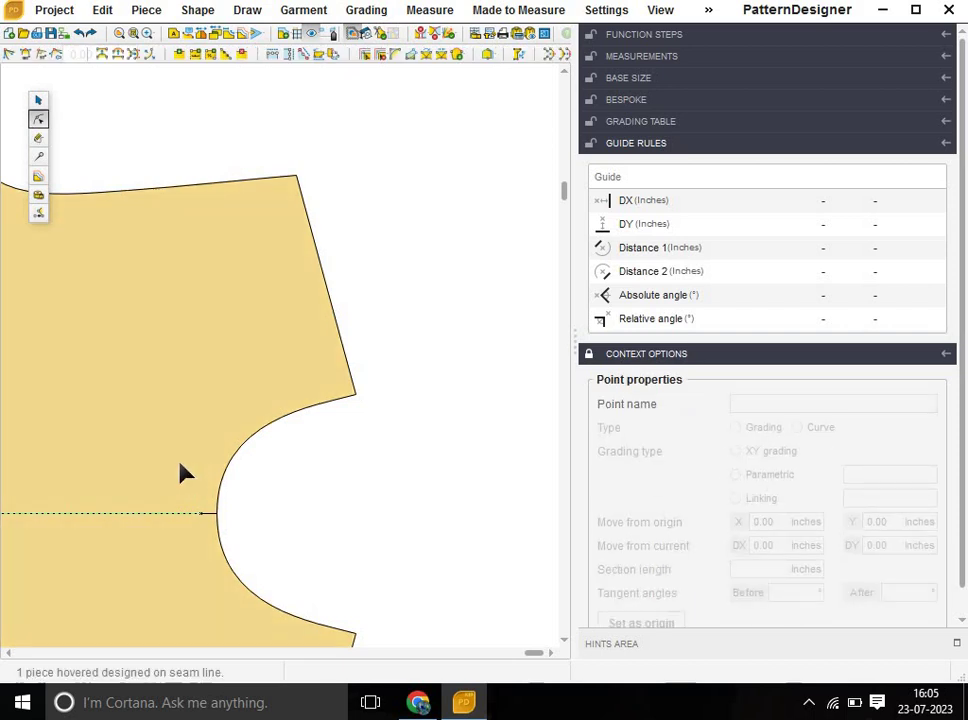
left_click_drag(173, 446, 283, 573)
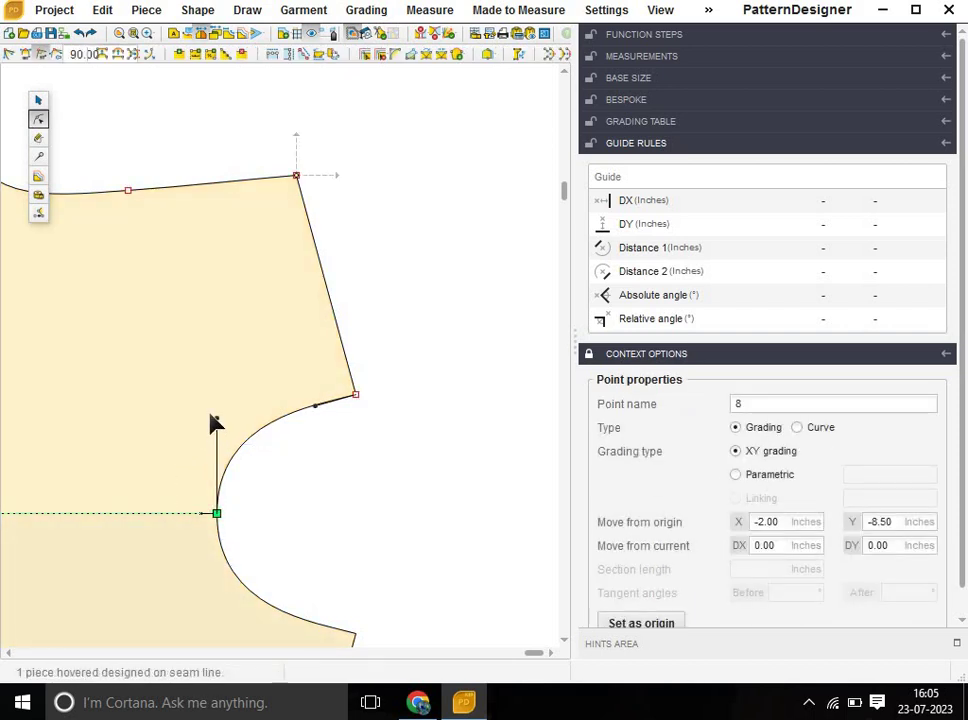
left_click(219, 418)
left_click(290, 478)
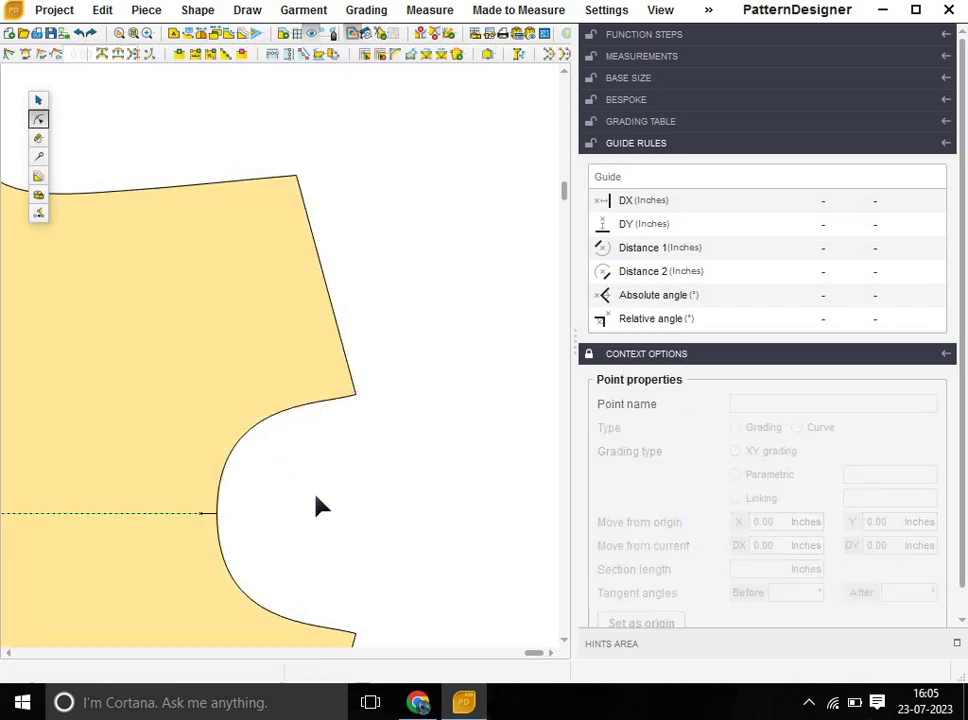
scroll(324, 505, "down", 3)
scroll(324, 505, "down", 2)
scroll(350, 504, "down", 2)
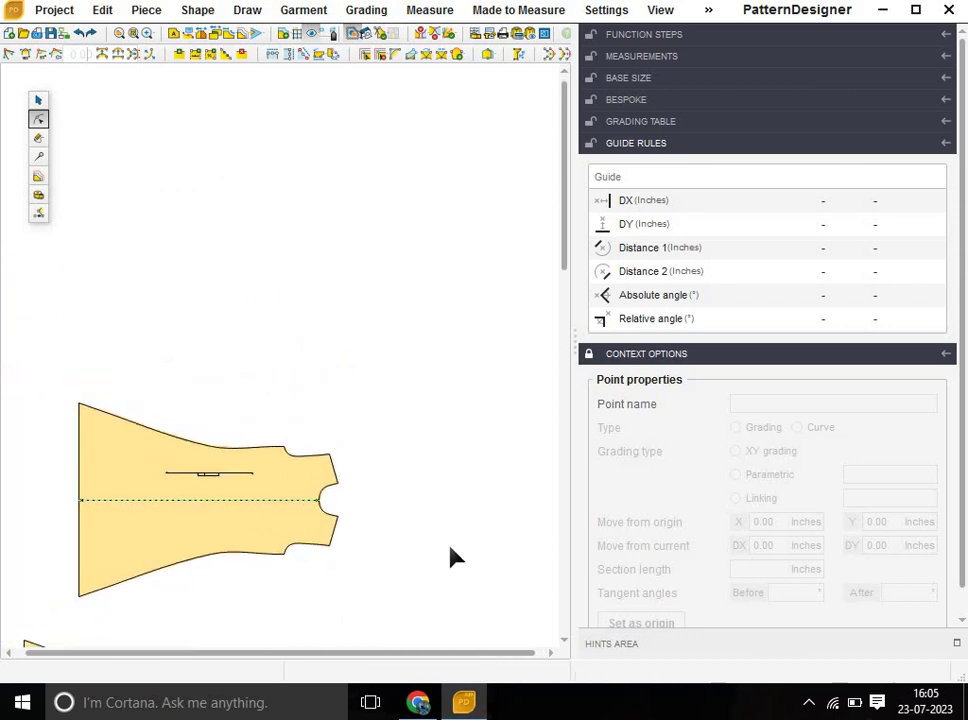
Add a symmetry axis on the lower bodice's bottom edge so it mirrors into a full piece.
left_click(38, 100)
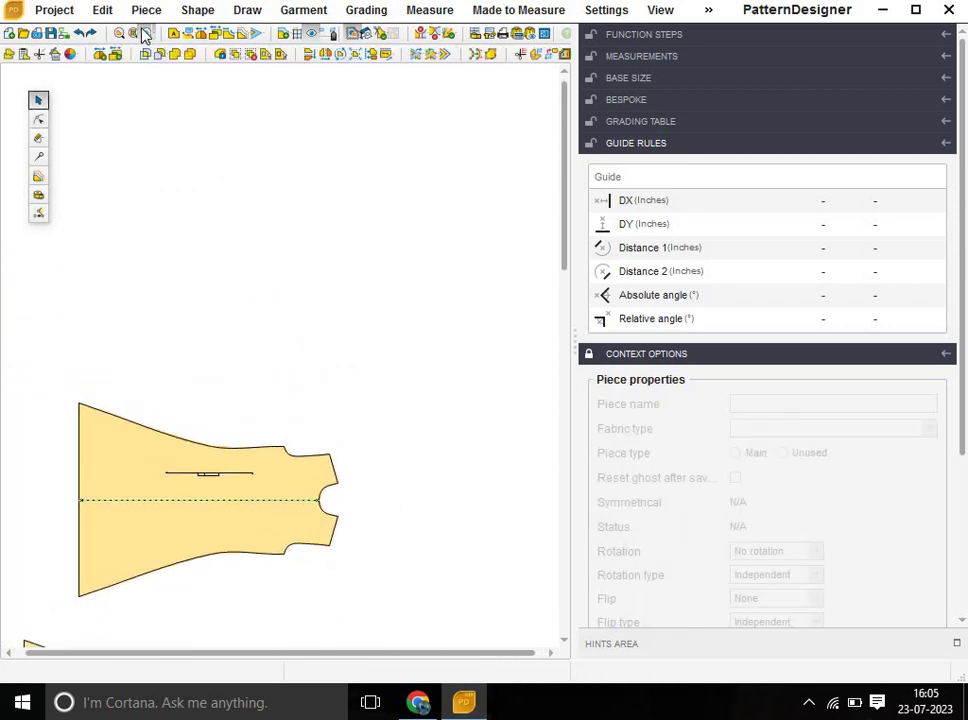
left_click(147, 33)
left_click(136, 34)
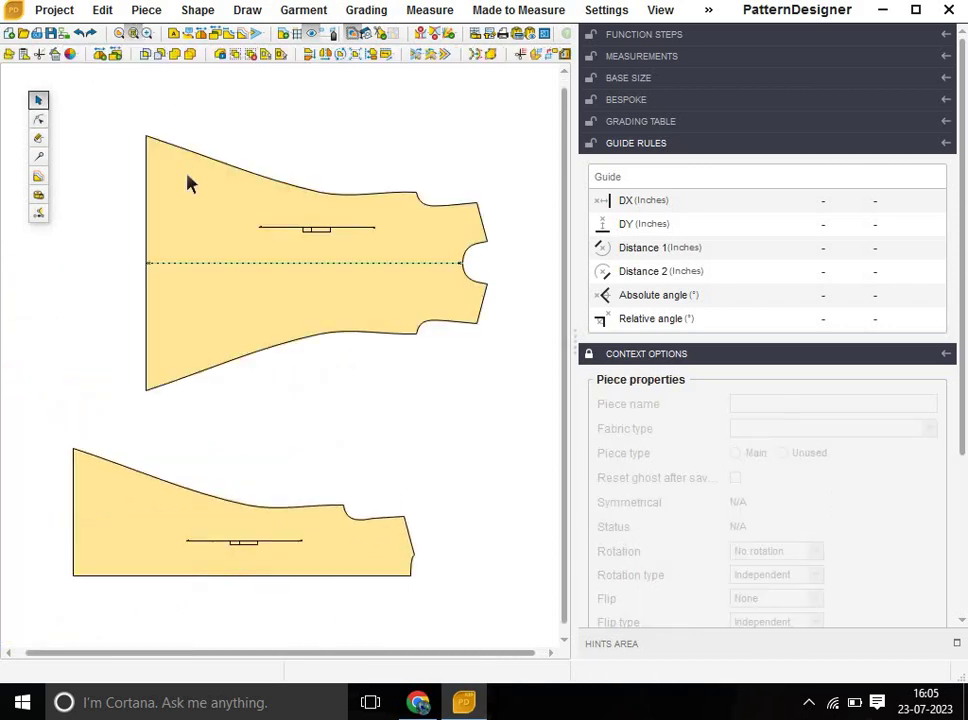
left_click(38, 156)
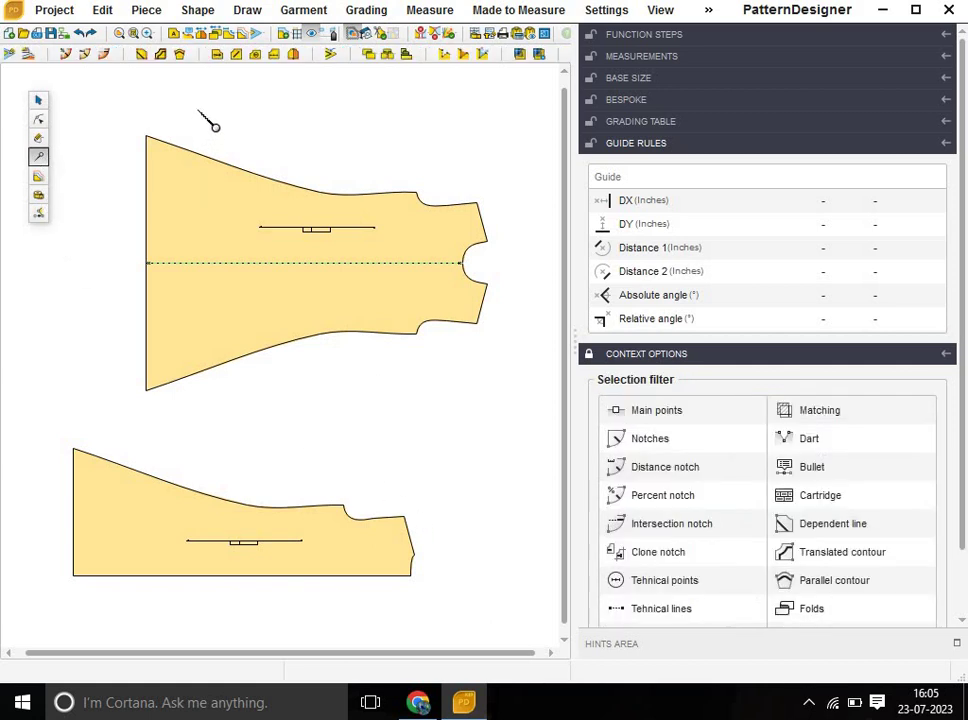
left_click(293, 55)
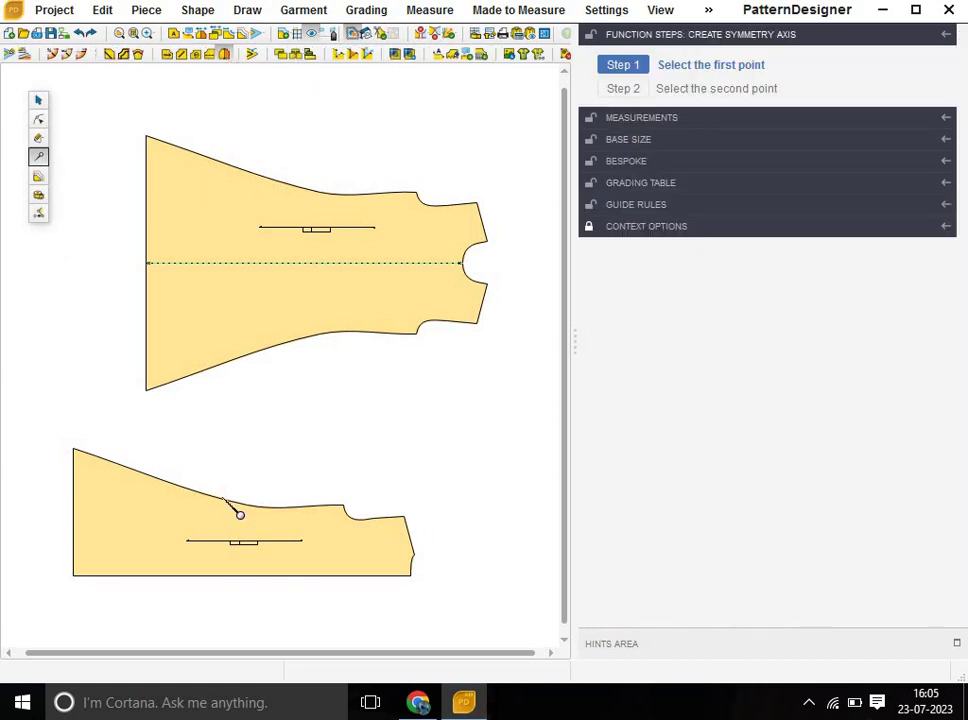
left_click(168, 577)
left_click(228, 57)
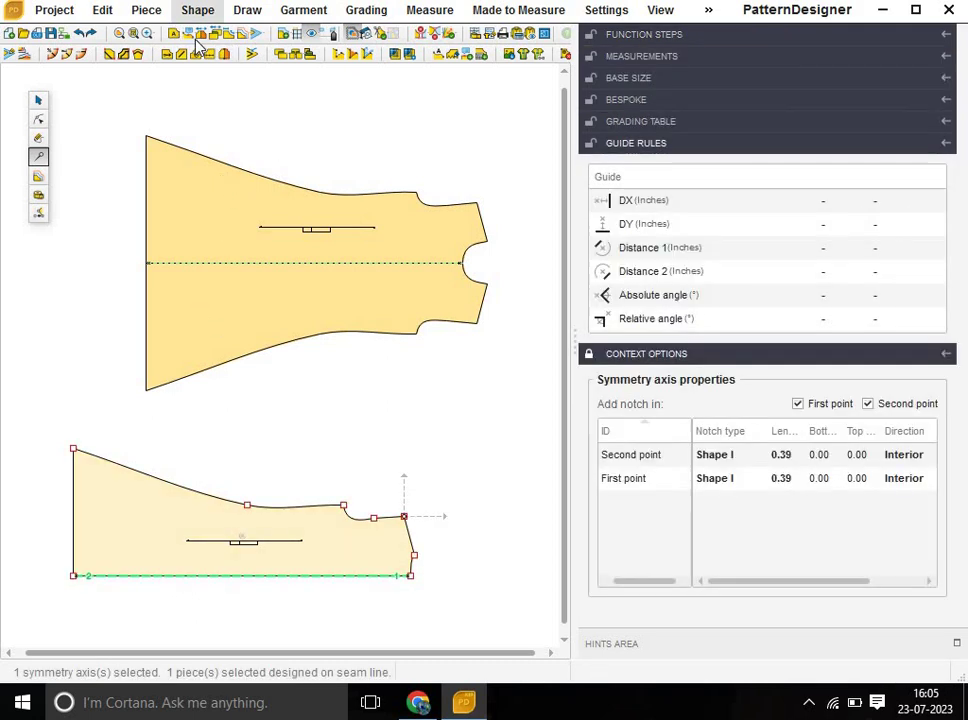
left_click(499, 517)
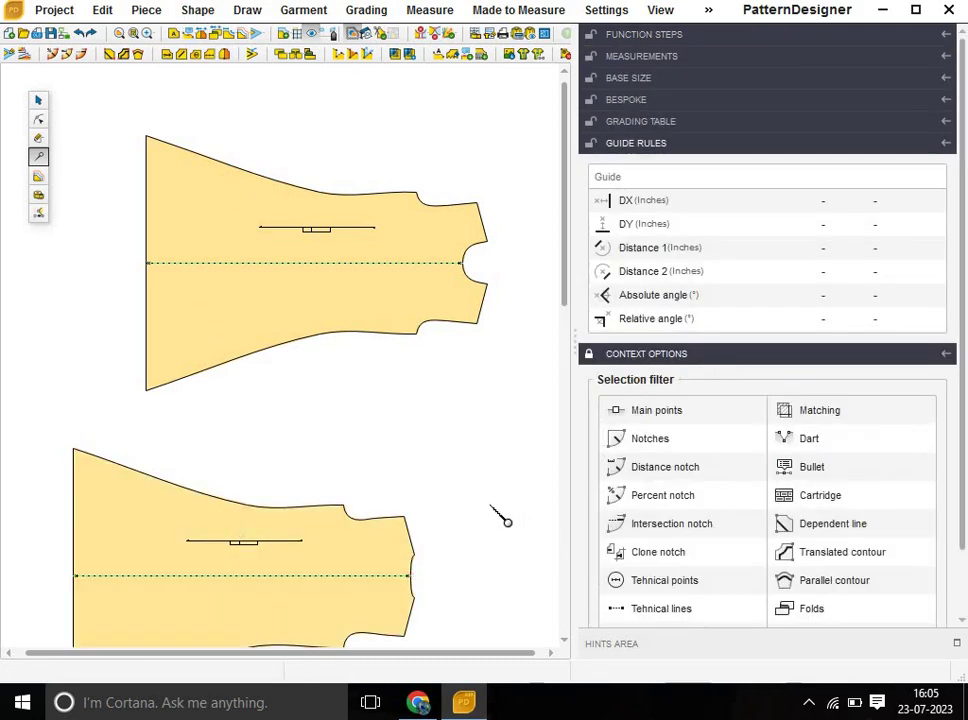
scroll(460, 456, "down", 2)
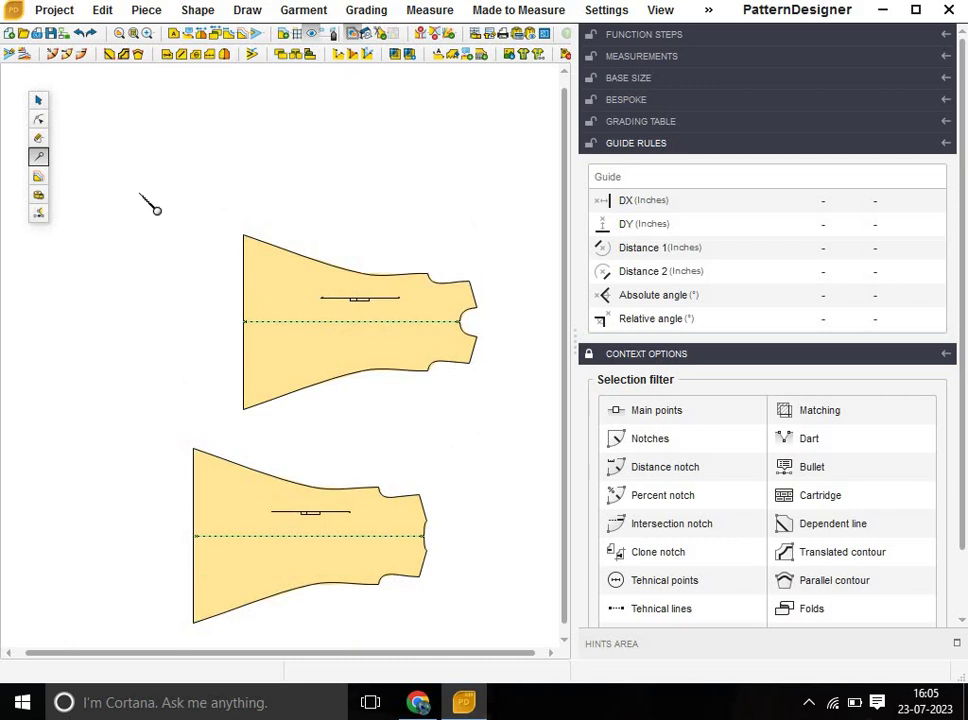
left_click(36, 101)
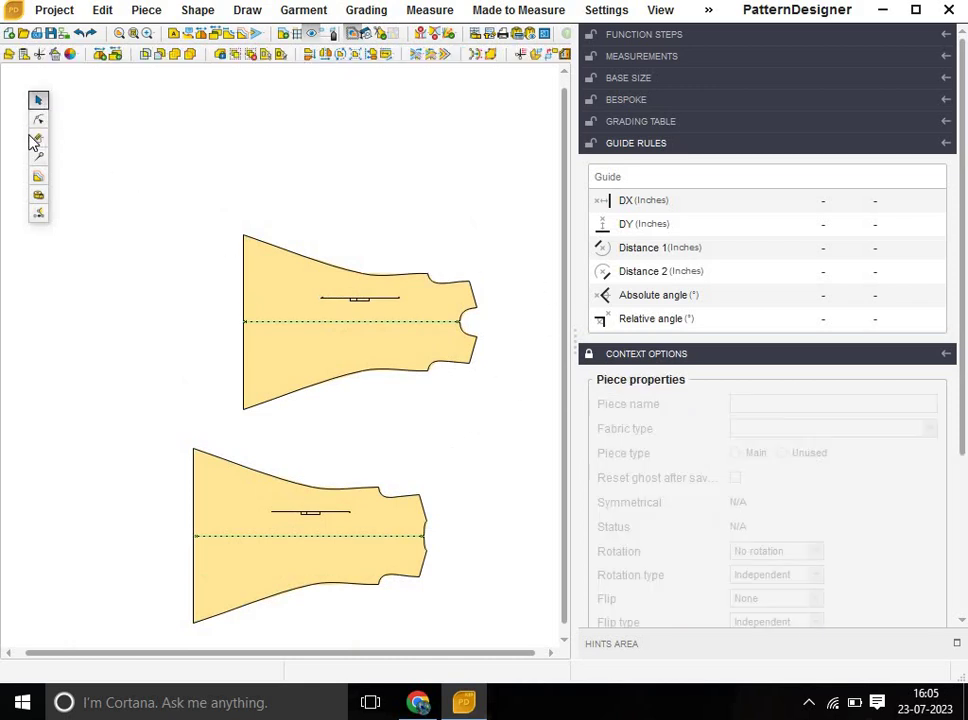
Draw a diagonal rectangle and size it to 22 inches wide by 8.5 inches tall.
left_click(37, 138)
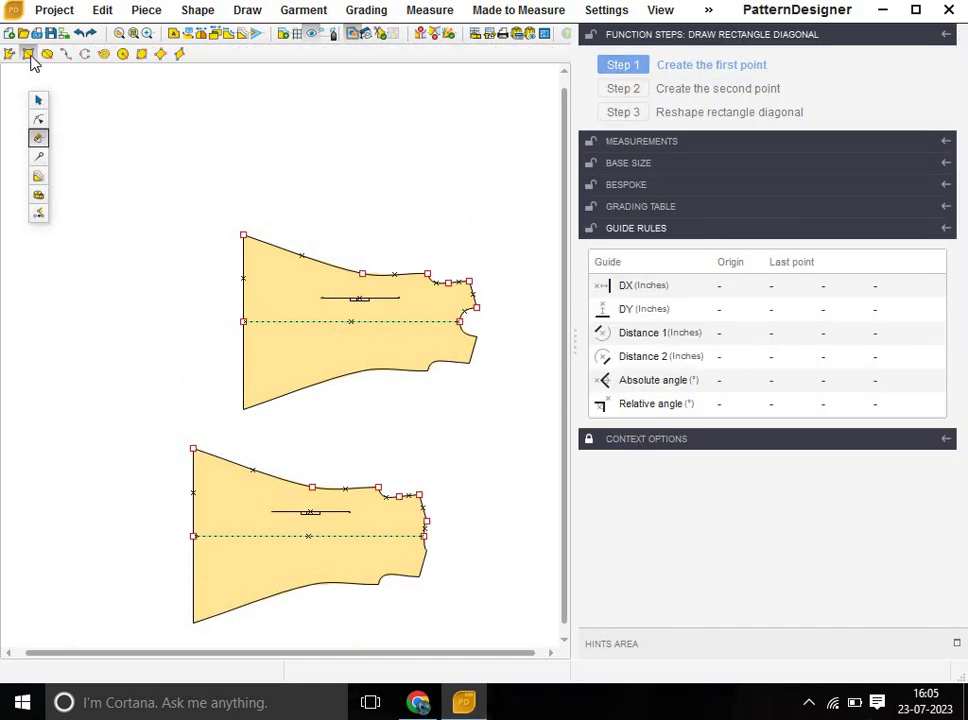
left_click(90, 88)
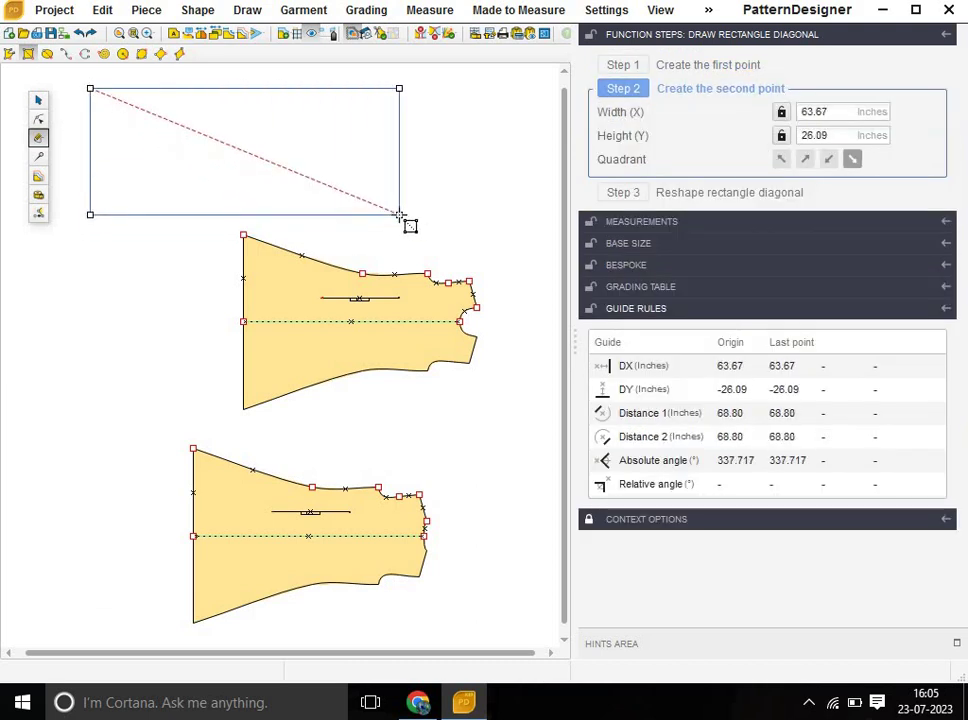
left_click(399, 214)
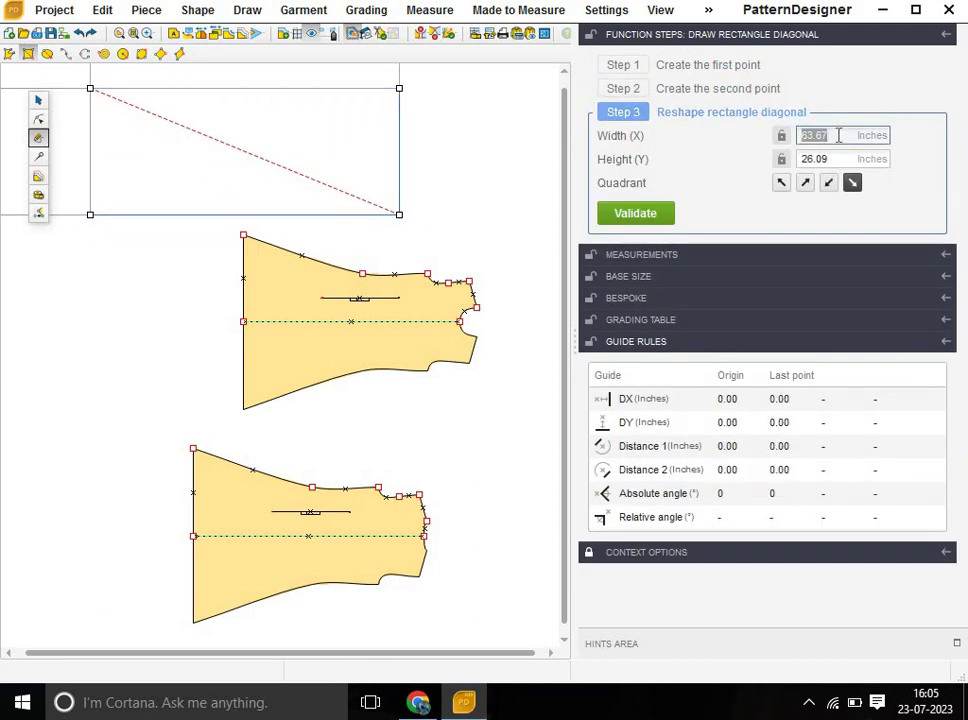
type("22")
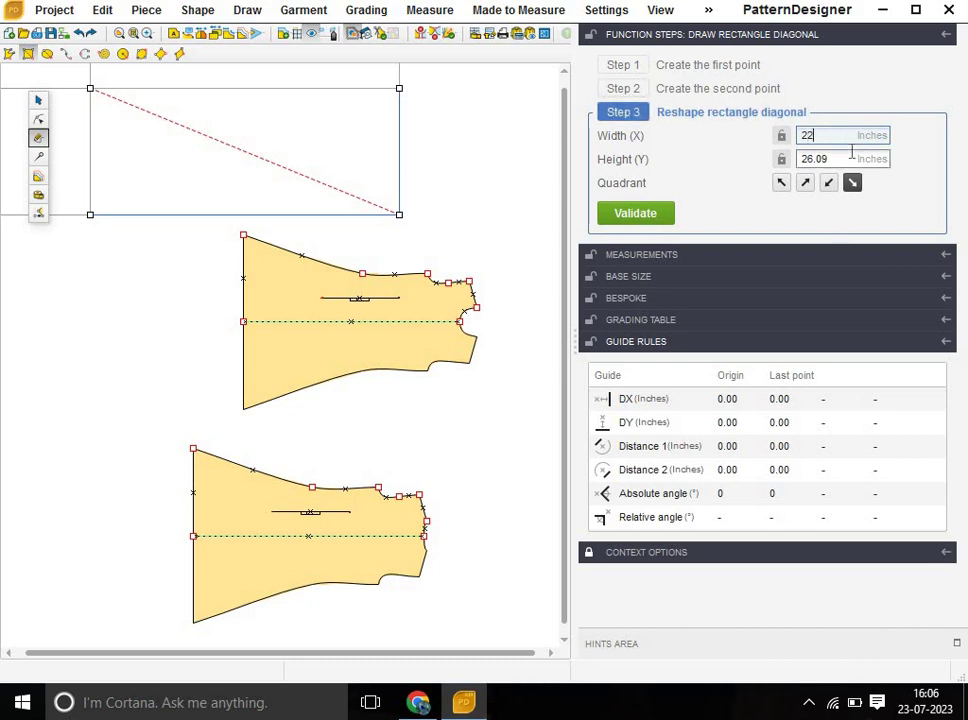
left_click(851, 152)
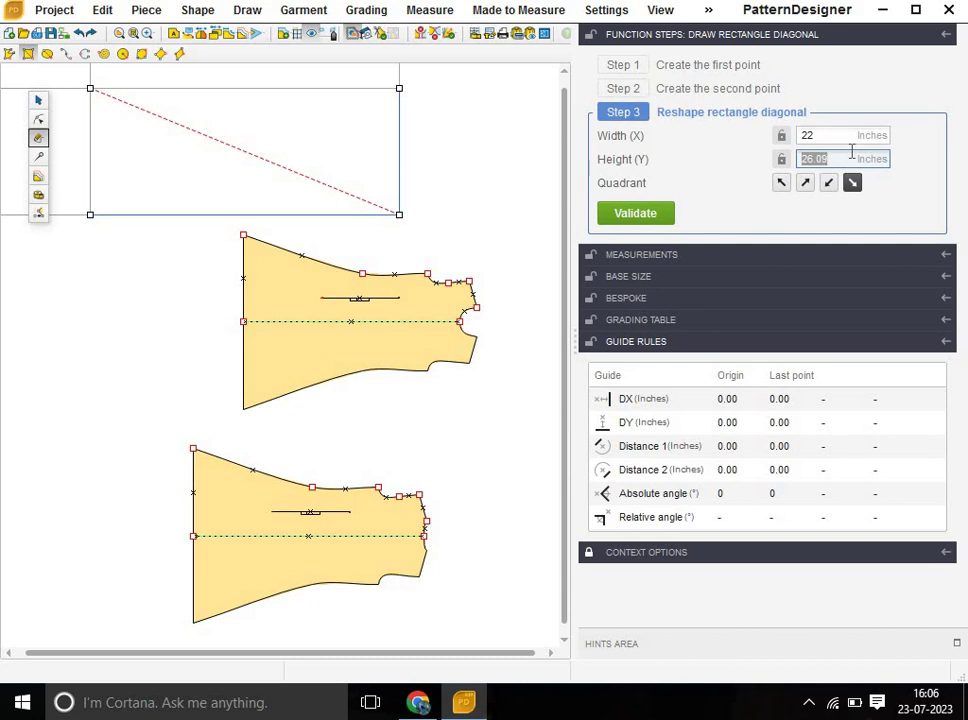
type("8.5")
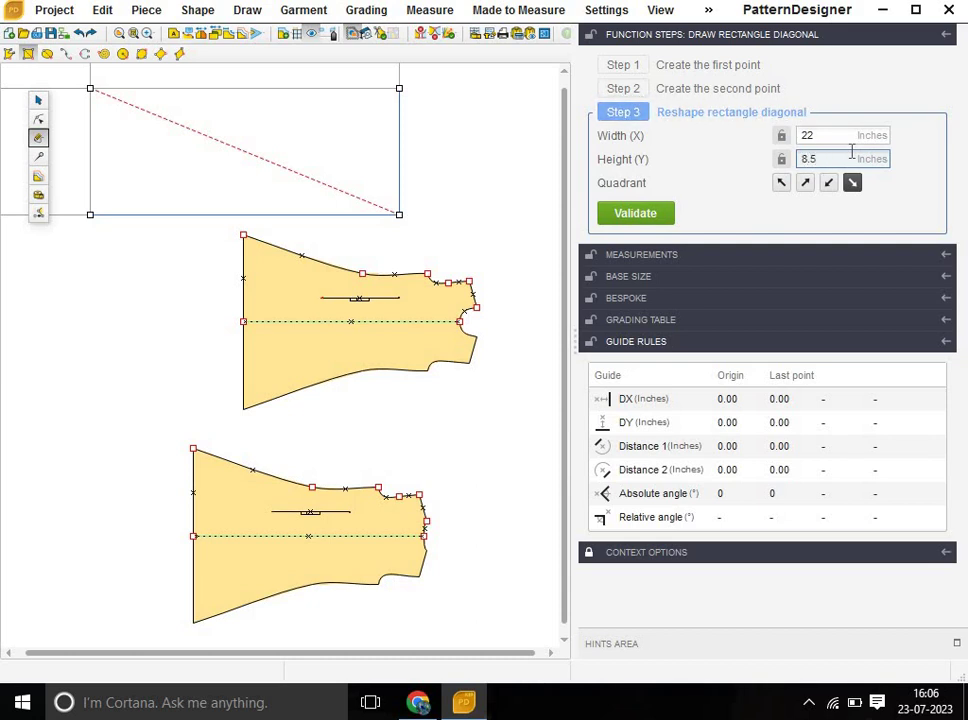
key("Return")
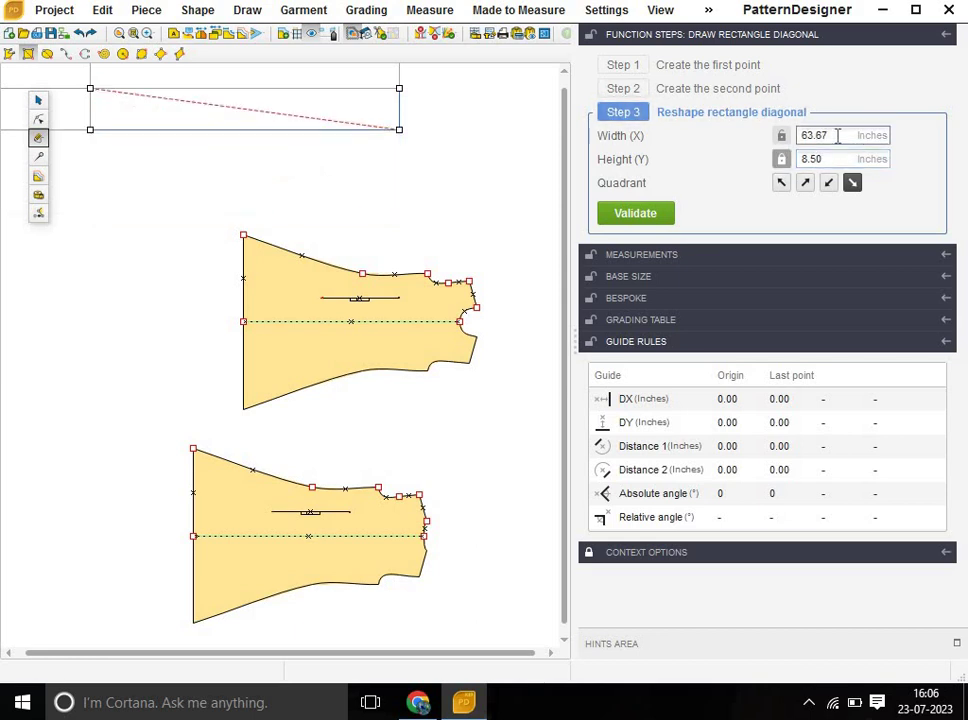
double_click(838, 137)
type("22")
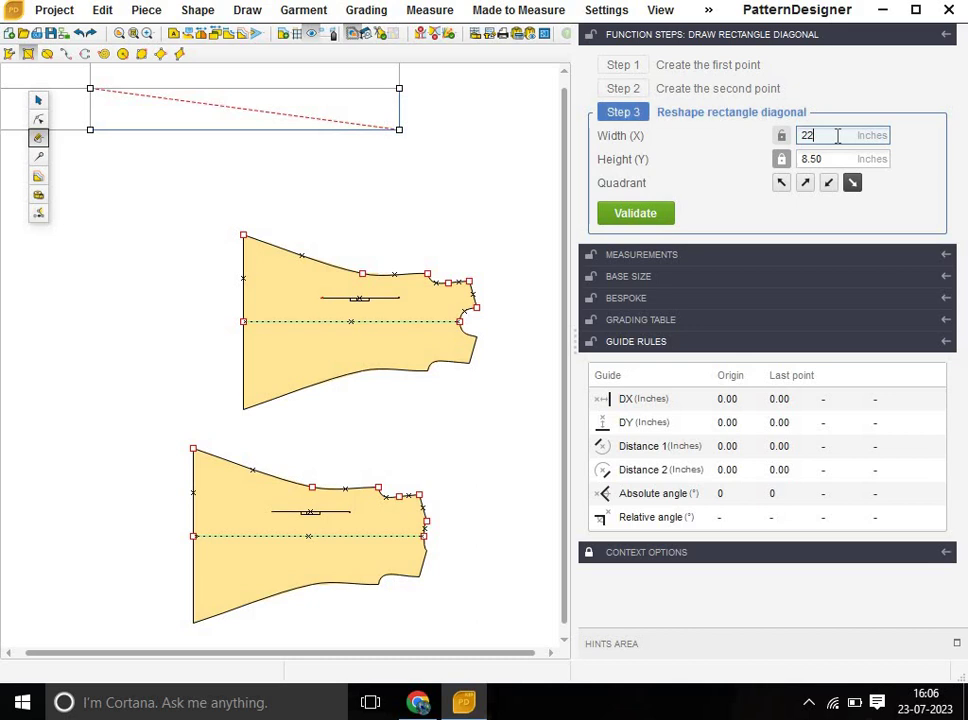
key("Tab")
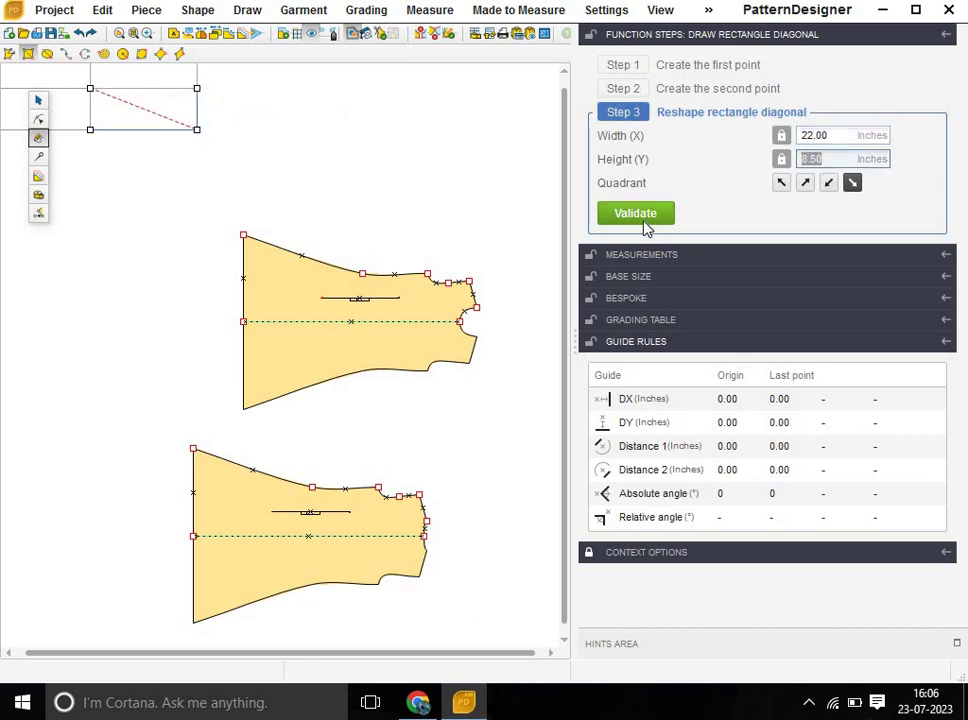
left_click(645, 214)
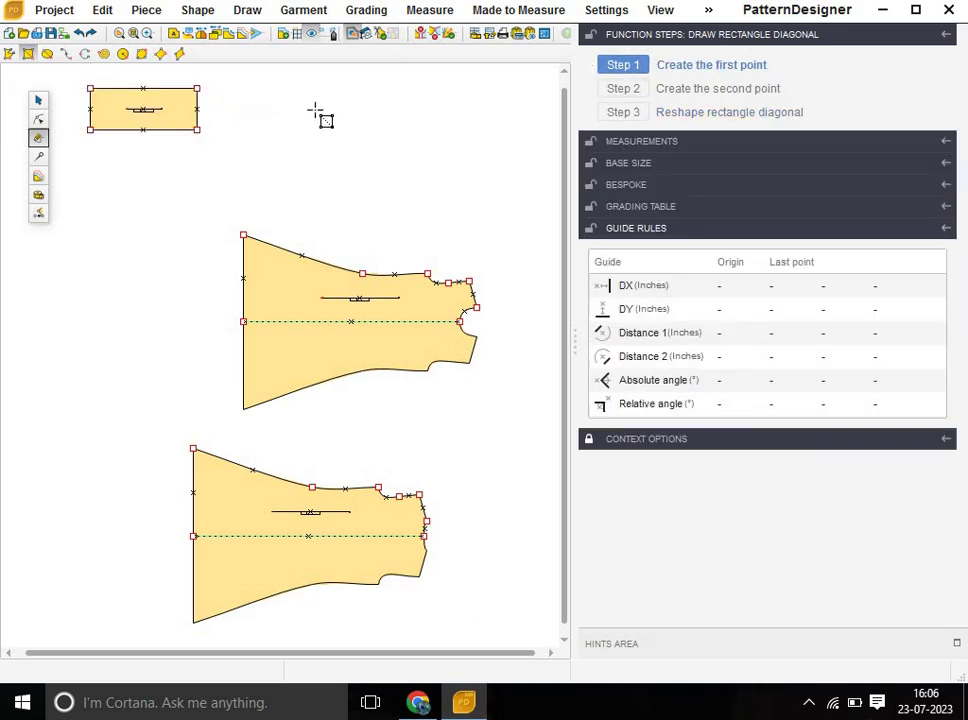
Move the rectangle nearer the bodices and make its bottom-left corner the piece's origin.
left_click(38, 100)
left_click_drag(170, 138, 207, 222)
left_click(38, 119)
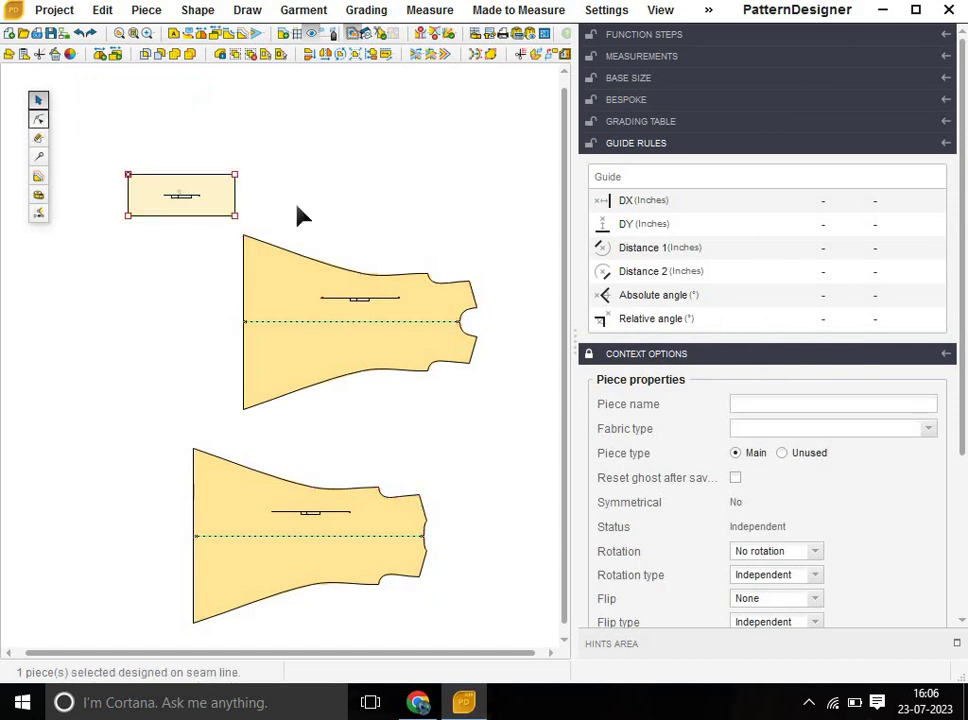
left_click(128, 215)
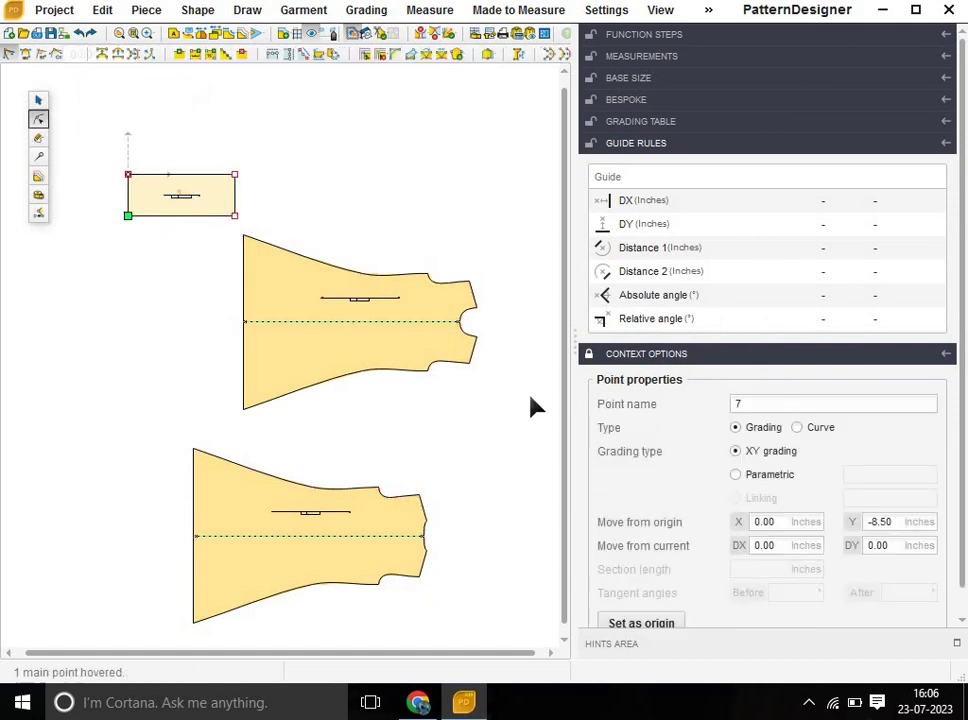
left_click(668, 596)
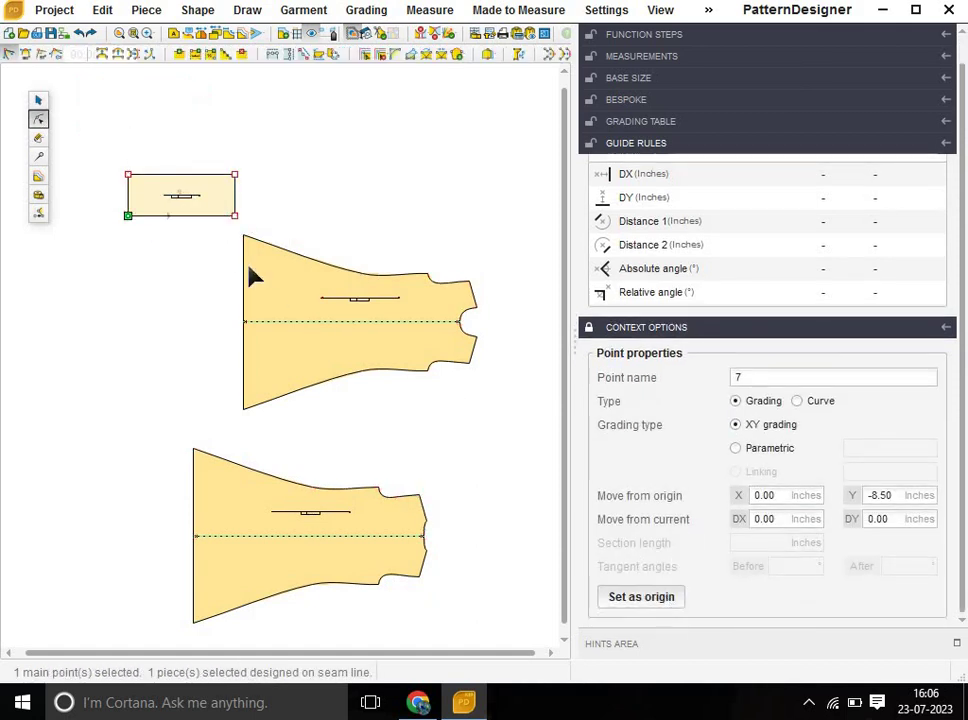
Add a new top-edge point 4 inches from the top-right corner, at X 18.00.
left_click(128, 174)
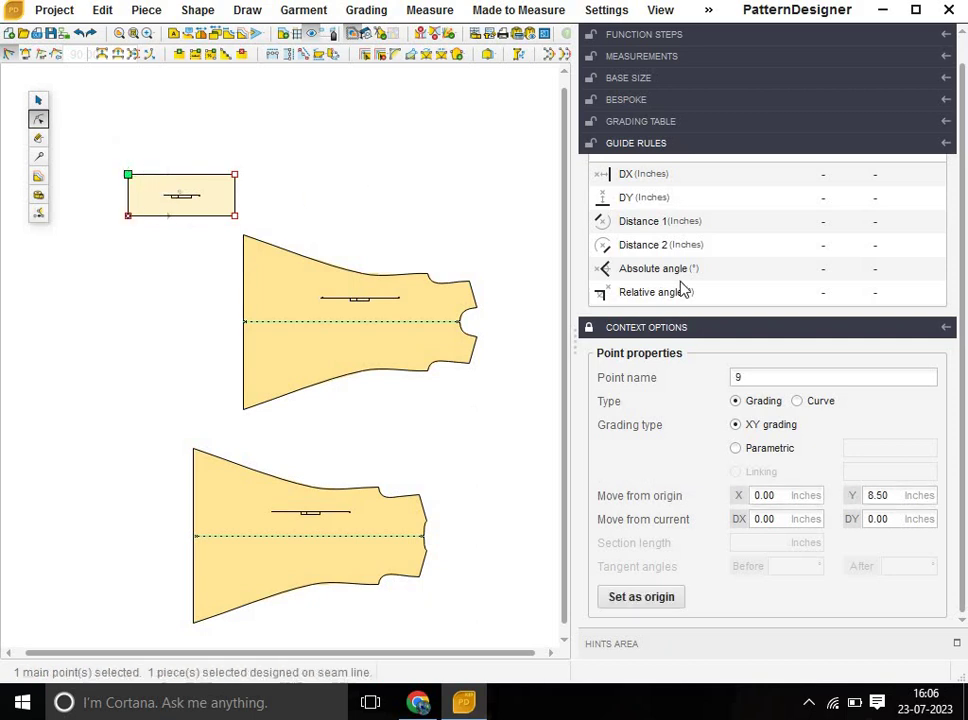
left_click_drag(222, 148, 281, 196)
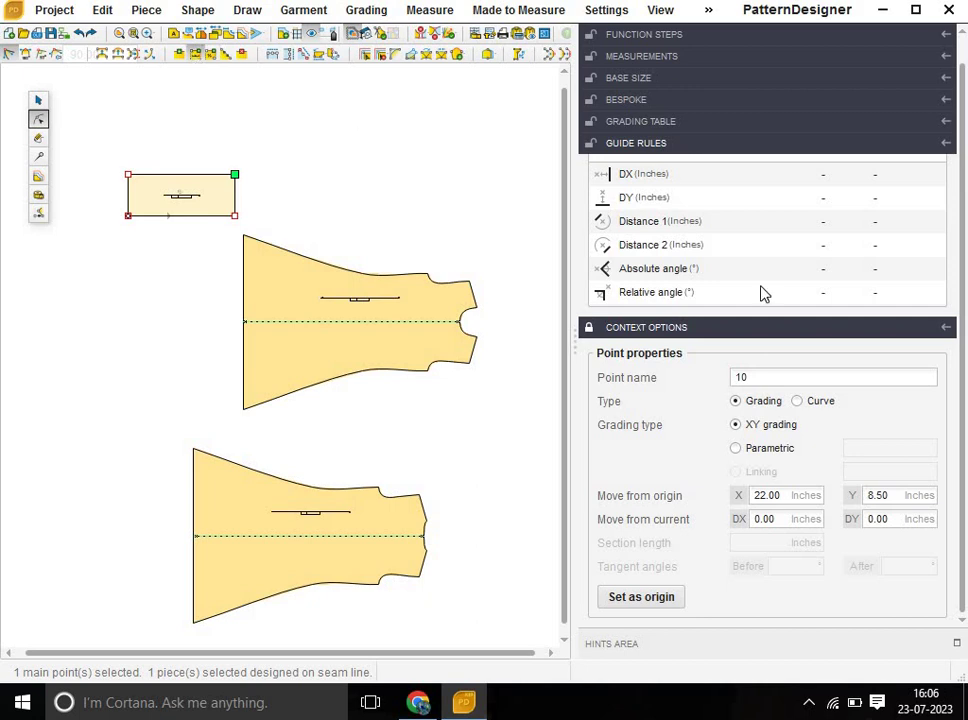
left_click(790, 221)
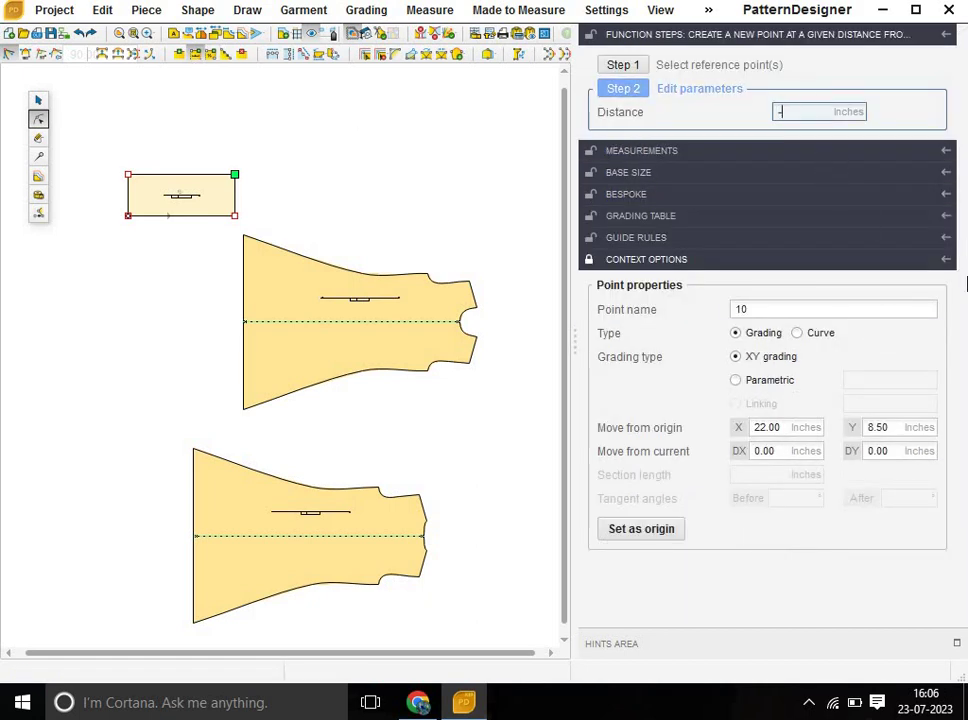
type("4")
key("Return")
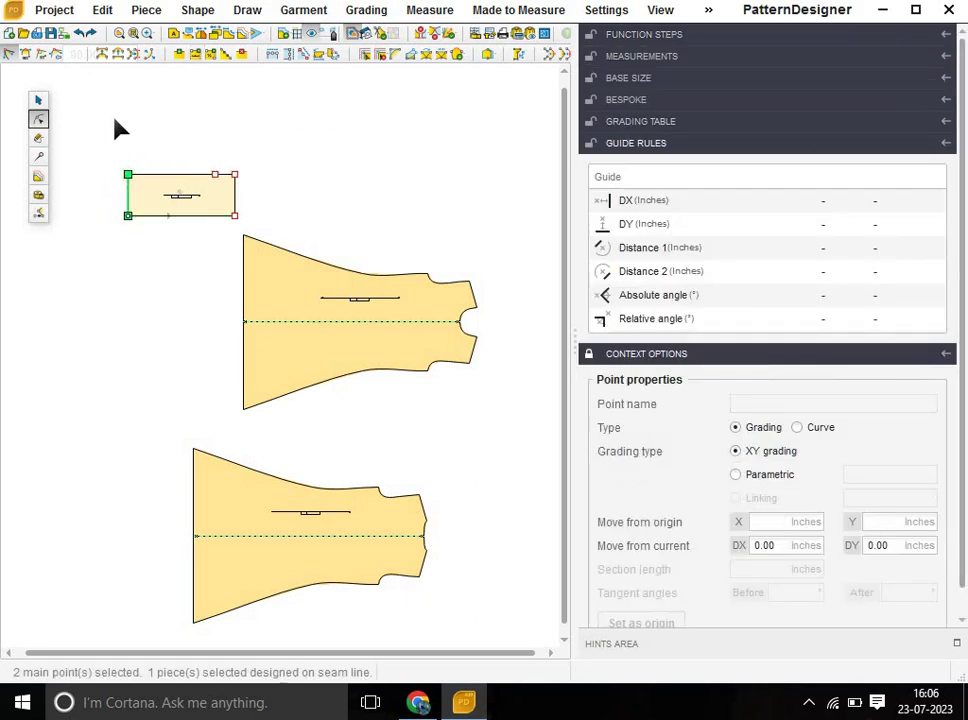
Lower the rectangle's top-left corner to Y 5.00.
left_click_drag(118, 118, 164, 200)
double_click(908, 522)
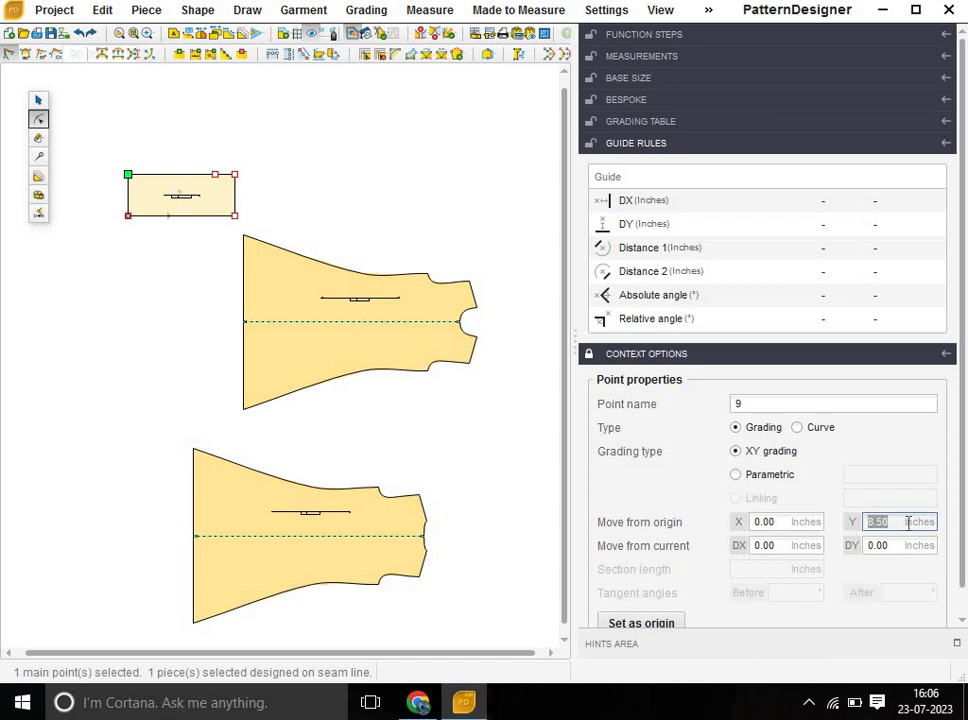
type("5")
key("Return")
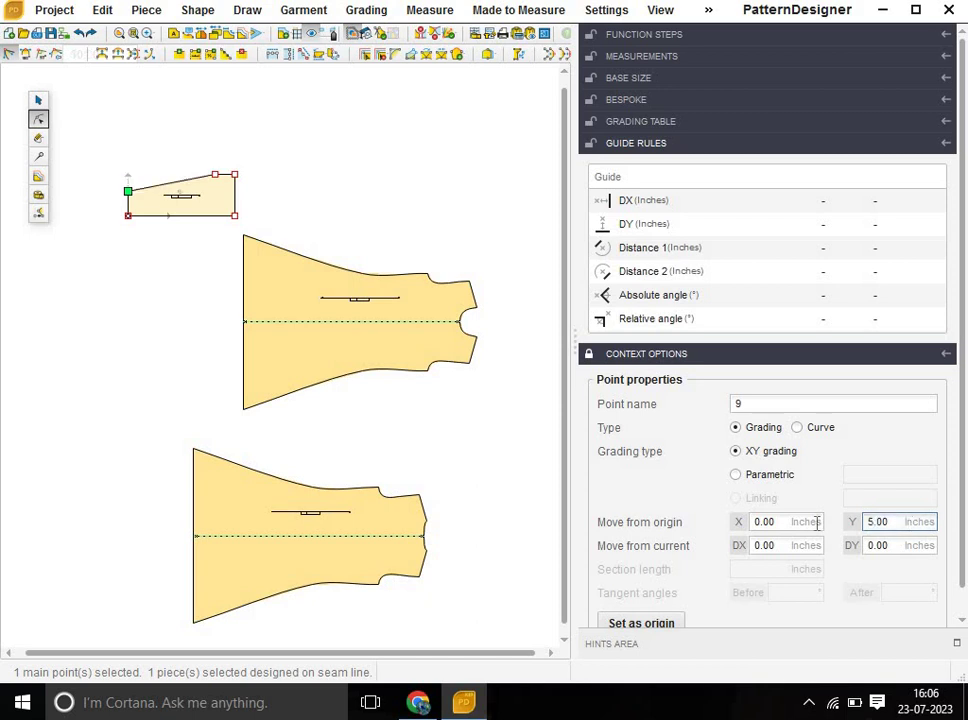
left_click(241, 184)
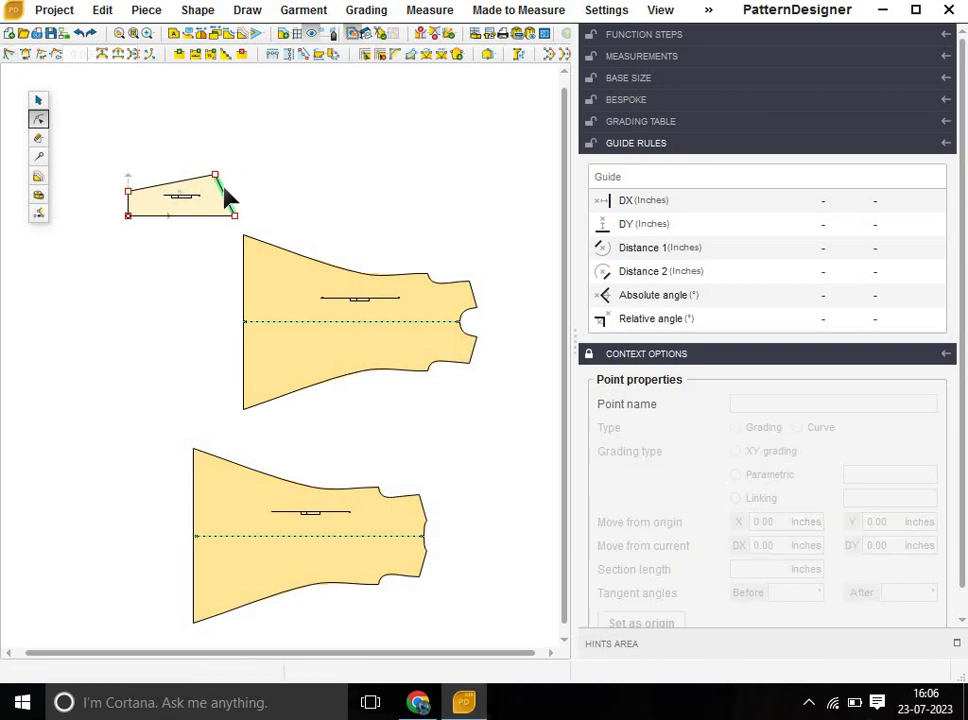
Make the small piece's right edge a 90° tangent curve, bowed outward into a rounded cap.
left_click(230, 181)
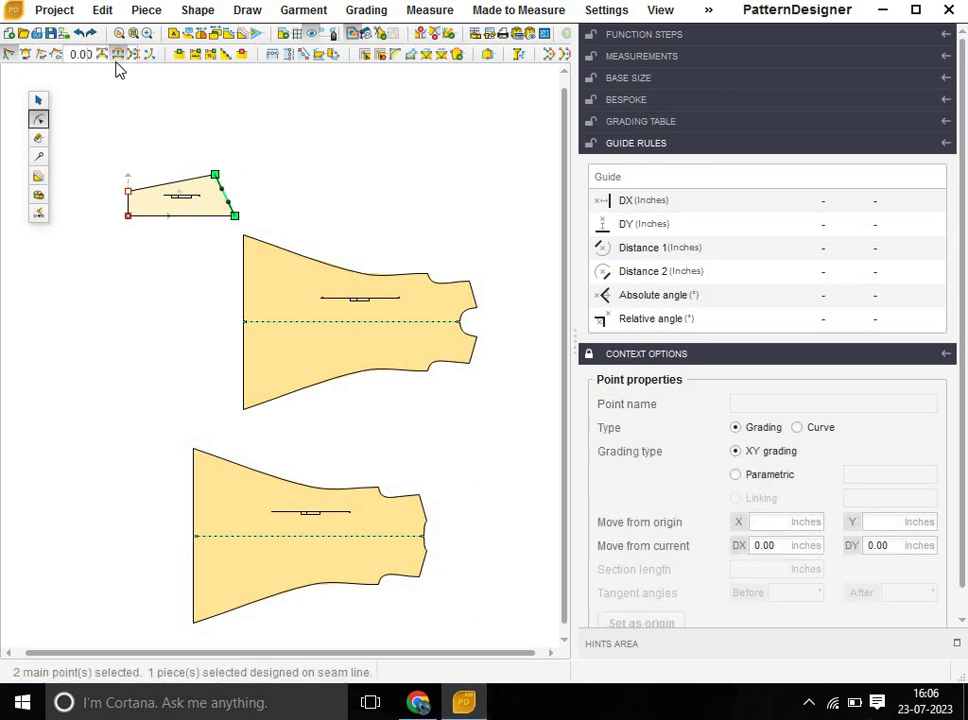
scroll(183, 214, "up", 3)
scroll(211, 206, "up", 1)
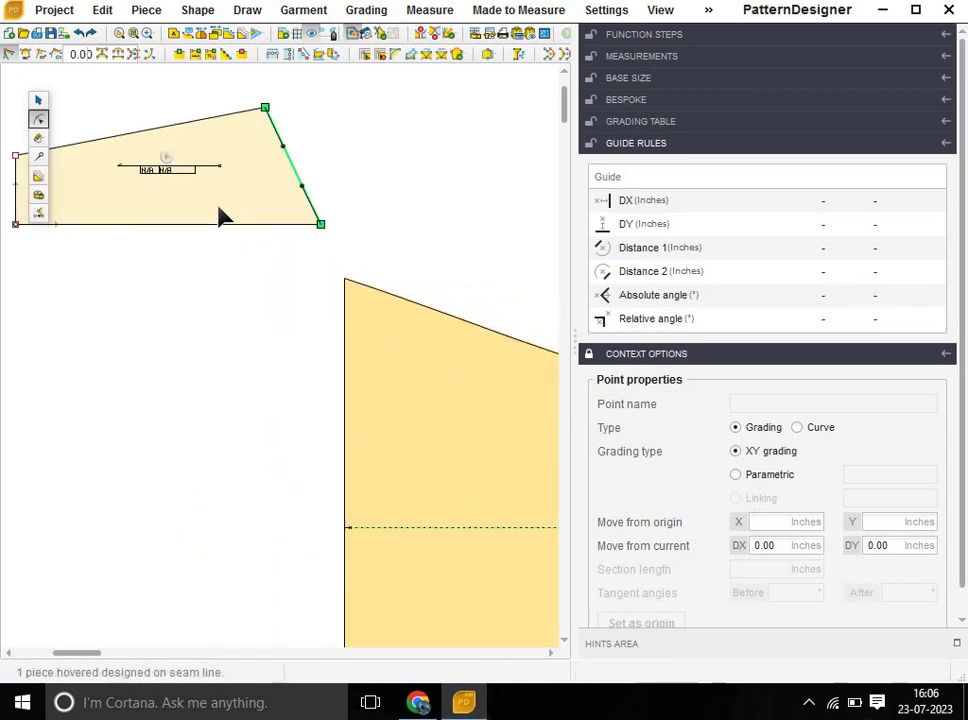
left_click(315, 263)
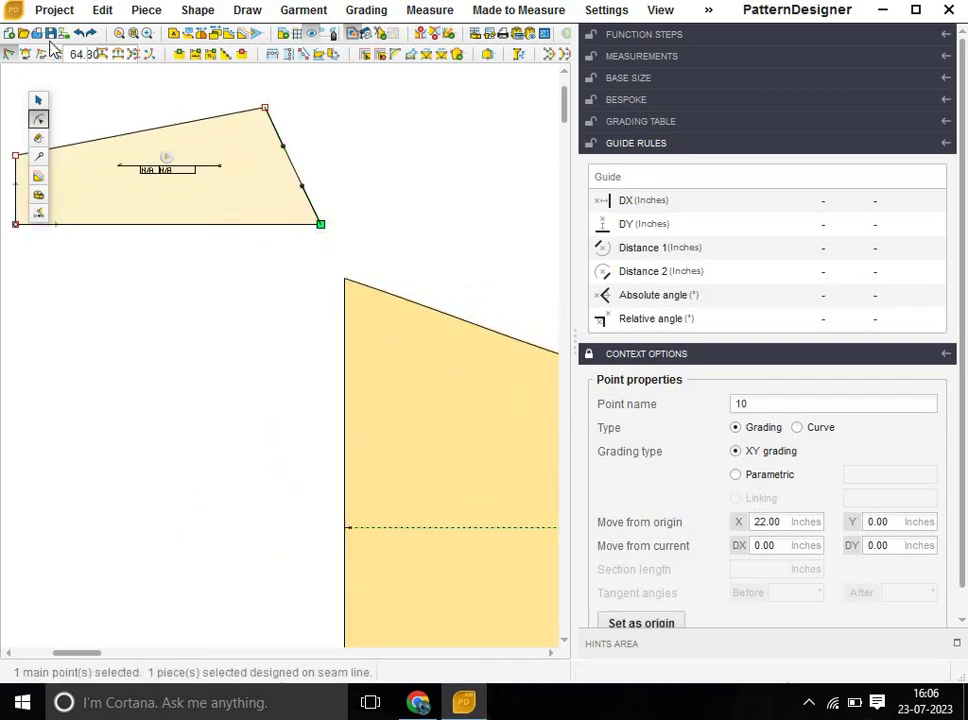
left_click(42, 56)
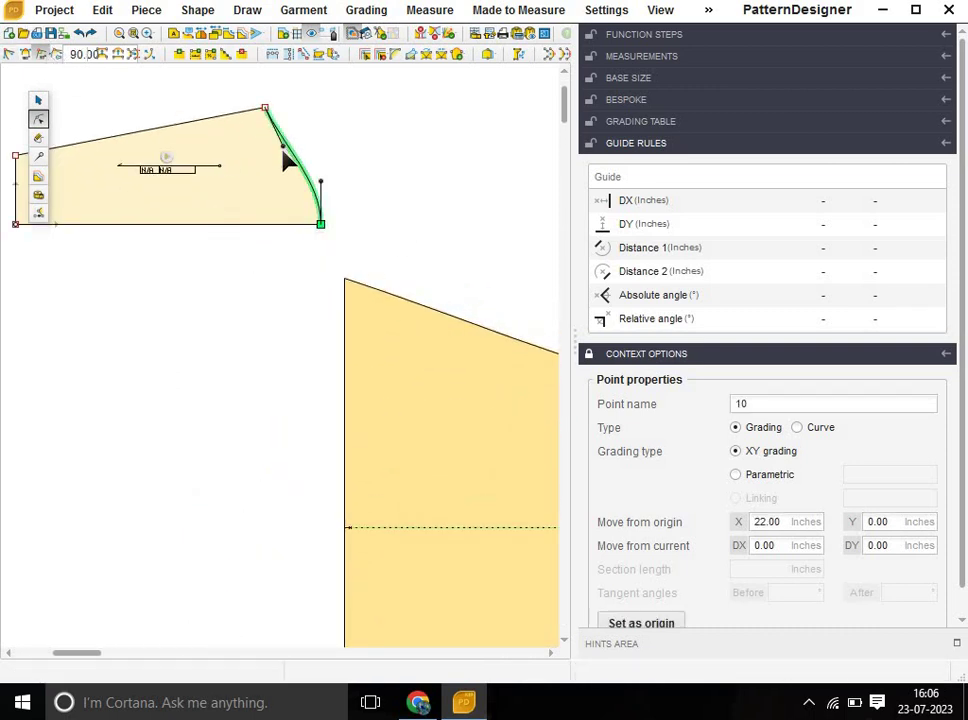
mouse_move(281, 156)
left_mouse_down()
mouse_move(325, 183)
mouse_move(320, 156)
left_mouse_up()
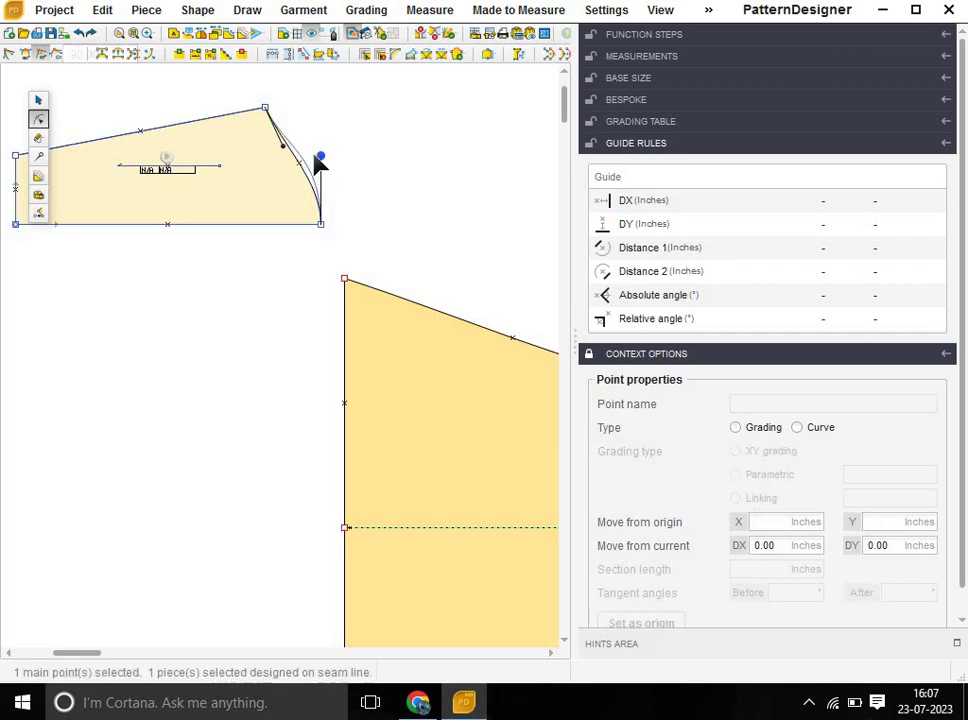
left_click(281, 154)
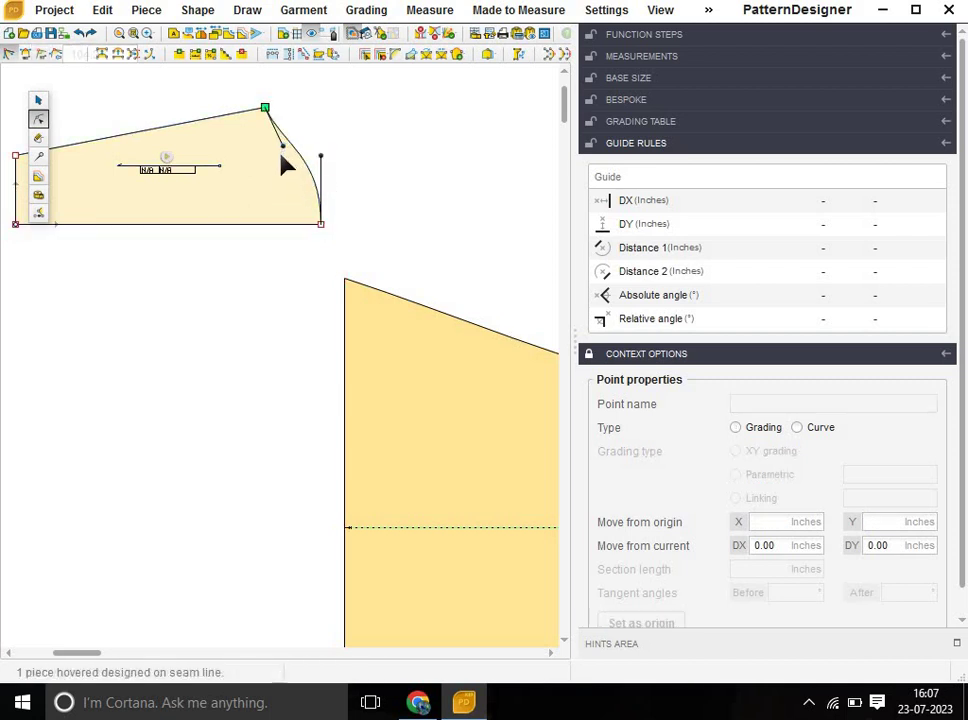
left_click(405, 215)
scroll(398, 214, "down", 2)
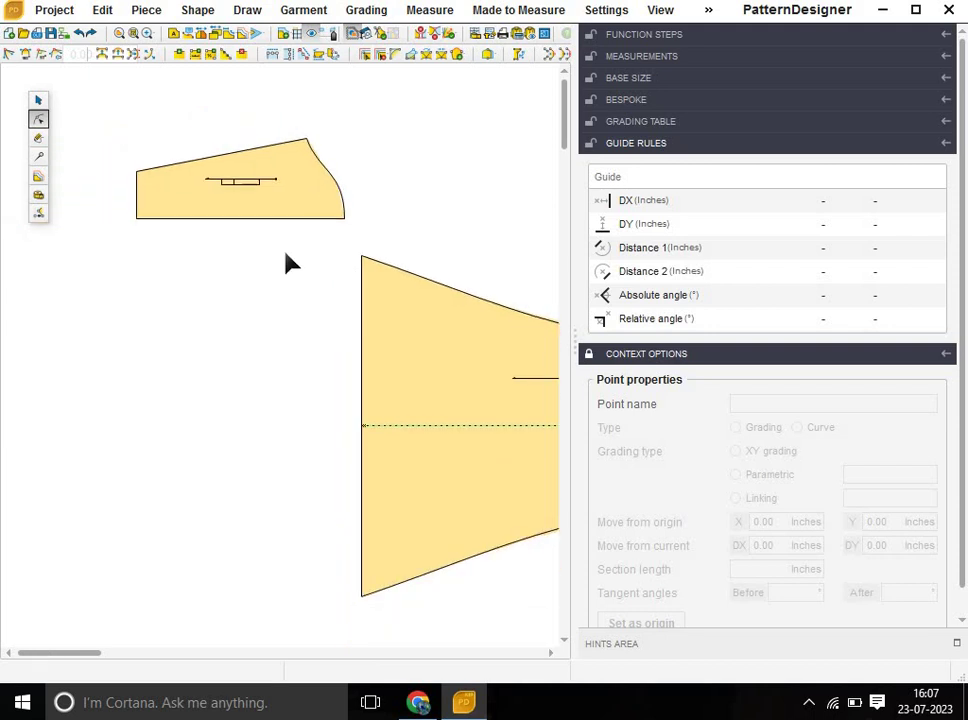
Set the sleeve's bottom edge as its symmetry axis.
left_click(38, 160)
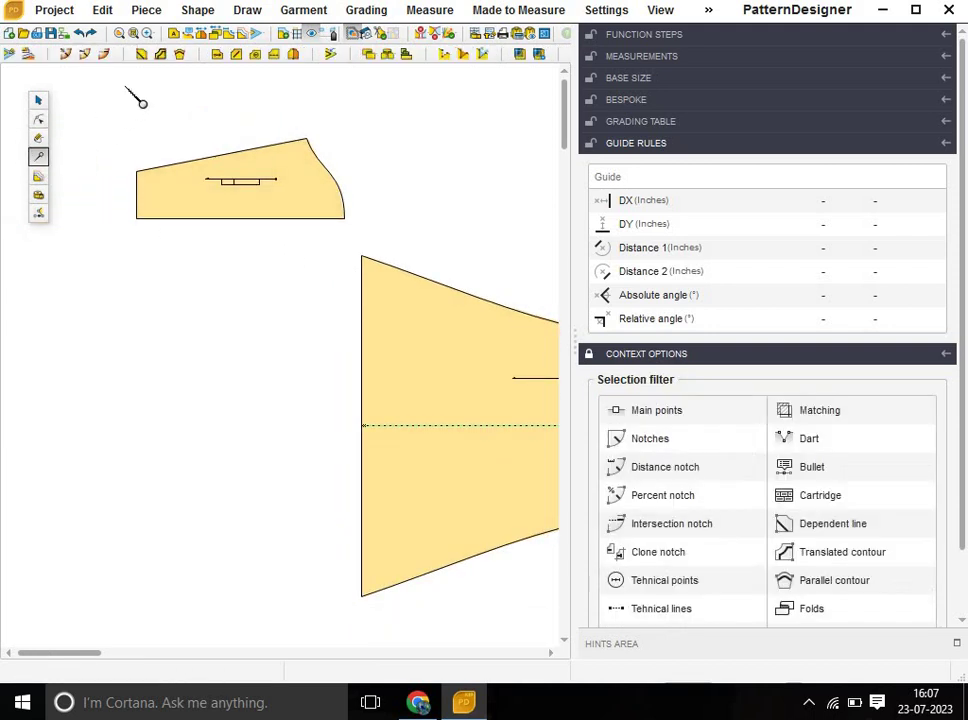
left_click(295, 55)
left_click(280, 218)
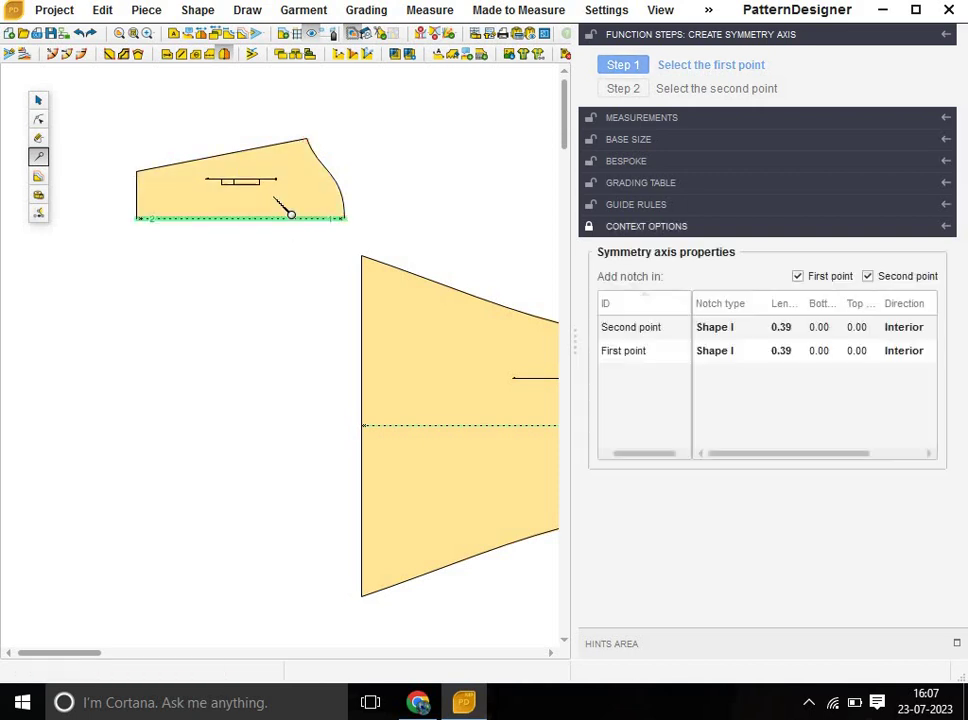
left_click(223, 55)
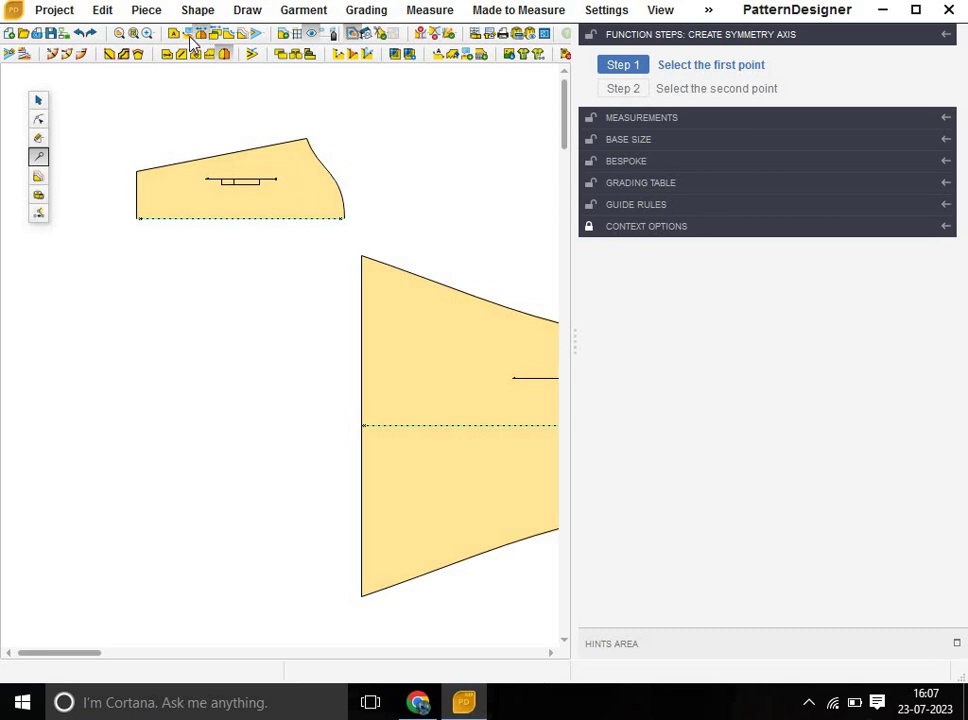
Unfold the sleeve piece into its full mirrored shape.
left_click(38, 100)
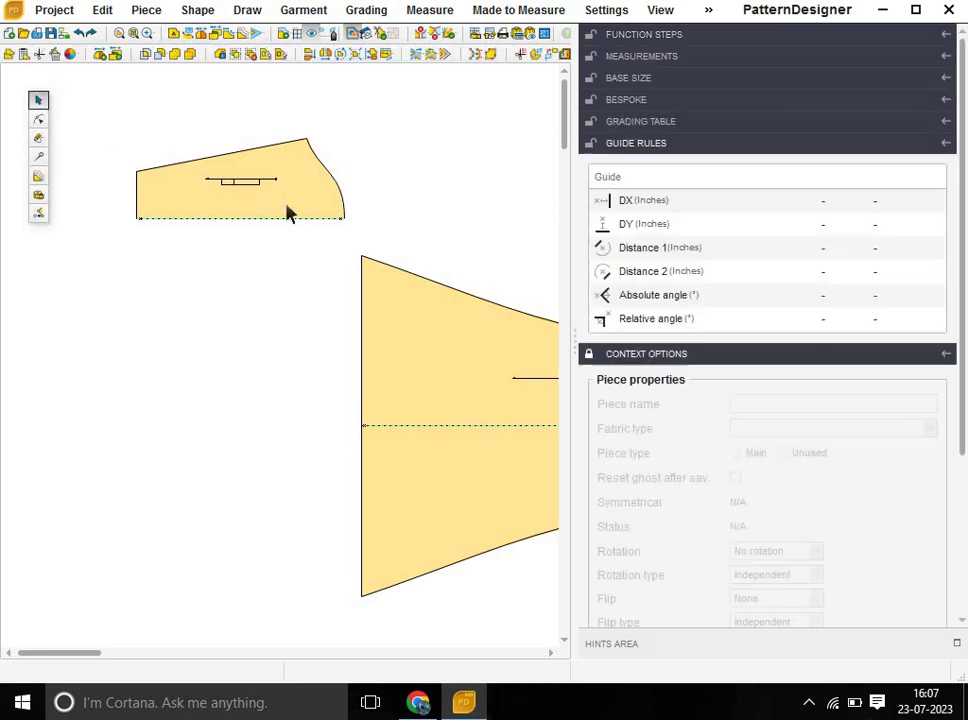
left_click(286, 207)
left_click(200, 33)
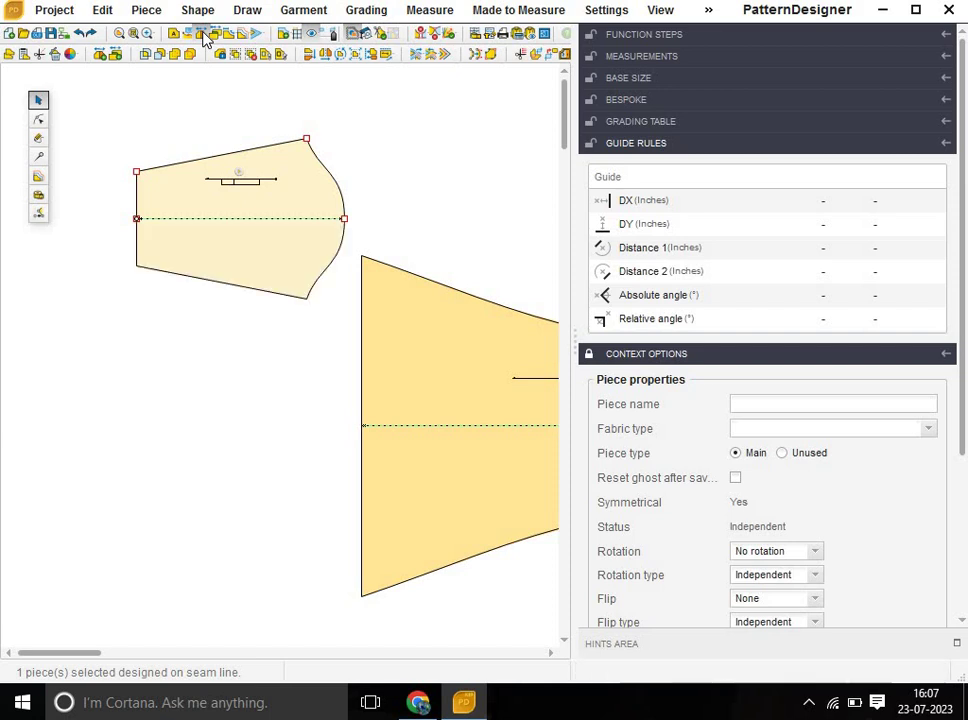
left_click(358, 210)
scroll(374, 209, "up", 2)
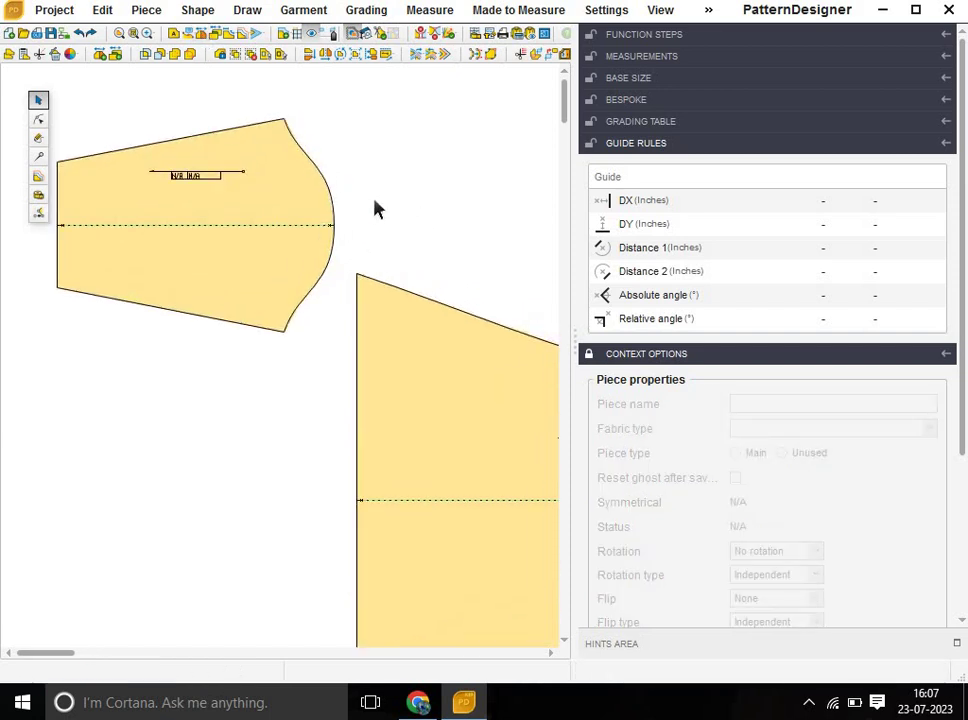
Stack the sleeve above the upper bodice, with the lower bodice directly beneath.
scroll(375, 208, "down", 2)
scroll(374, 209, "down", 1)
scroll(362, 210, "down", 1)
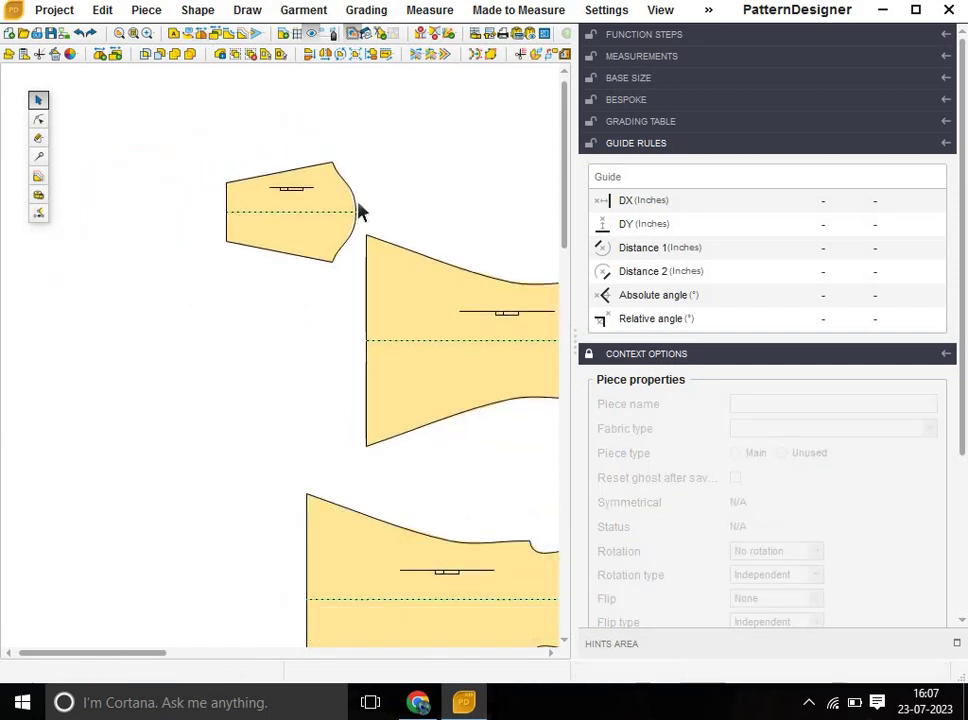
scroll(242, 339, "down", 1)
scroll(452, 359, "down", 1)
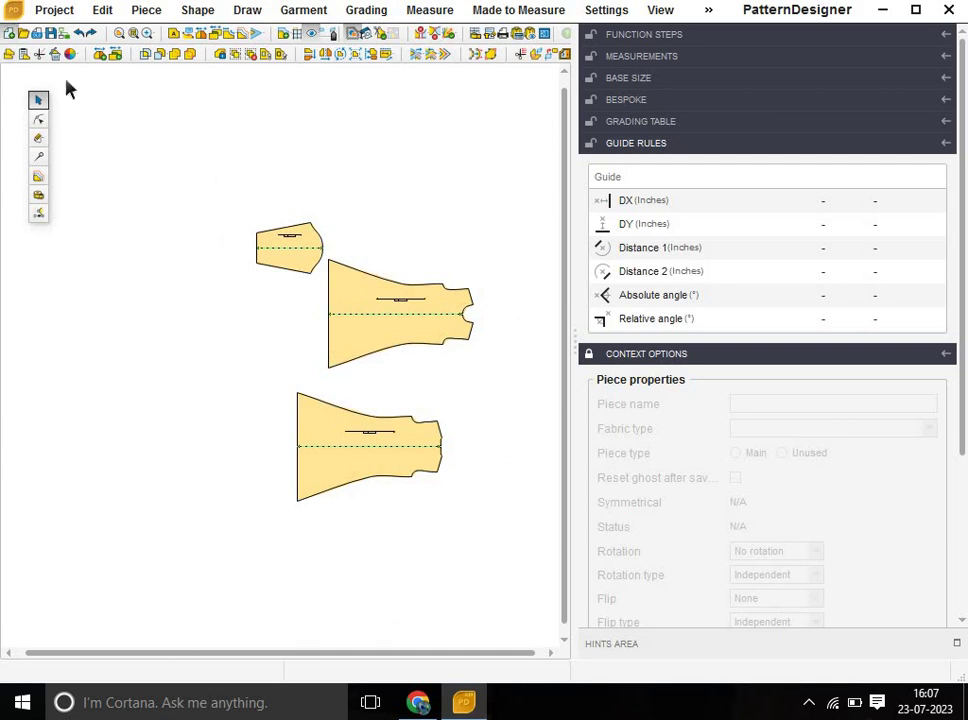
left_click_drag(315, 255, 433, 209)
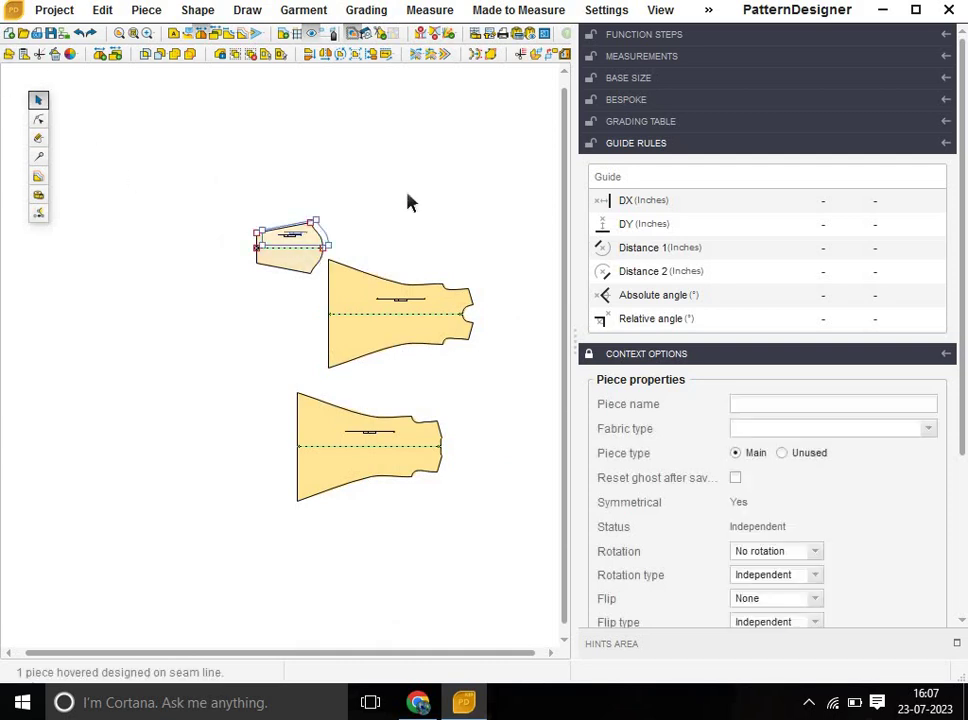
left_click_drag(410, 299, 379, 260)
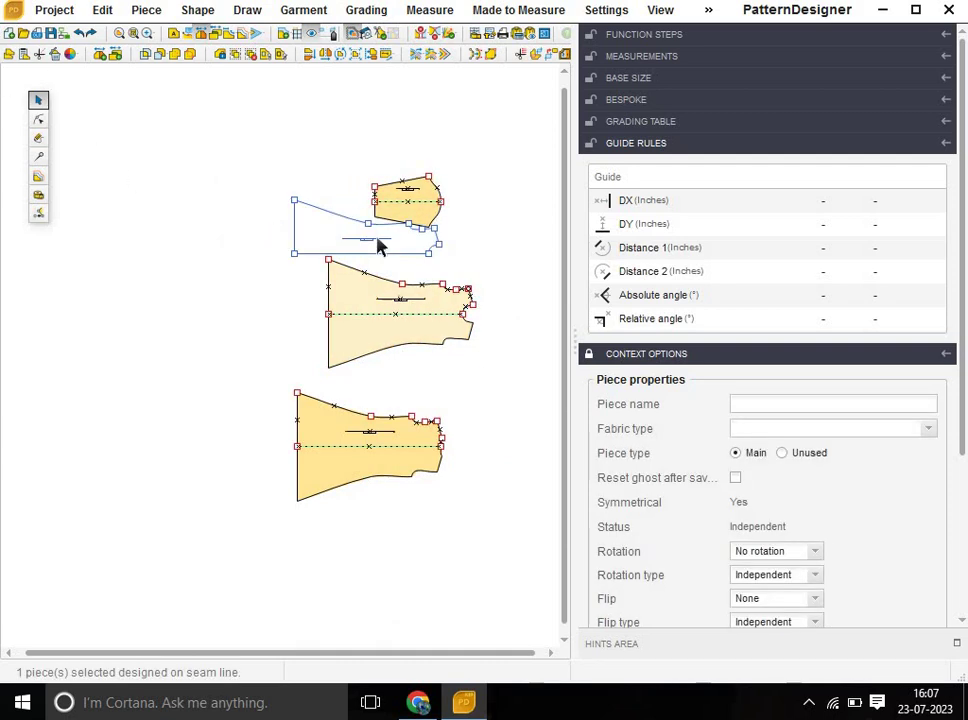
left_click_drag(378, 427, 380, 369)
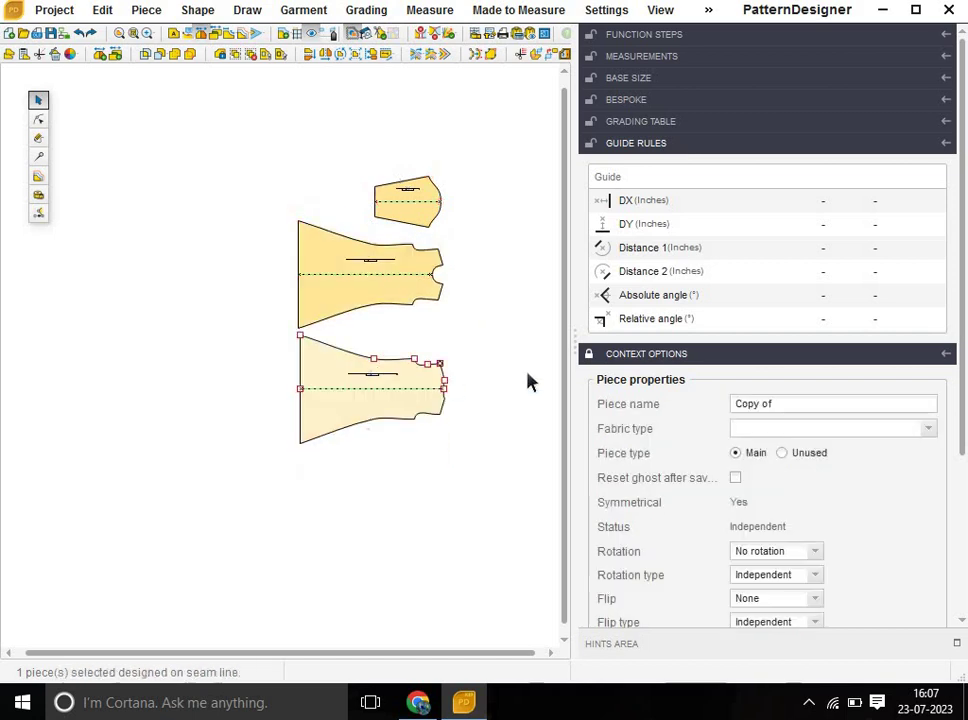
left_click_drag(175, 130, 551, 518)
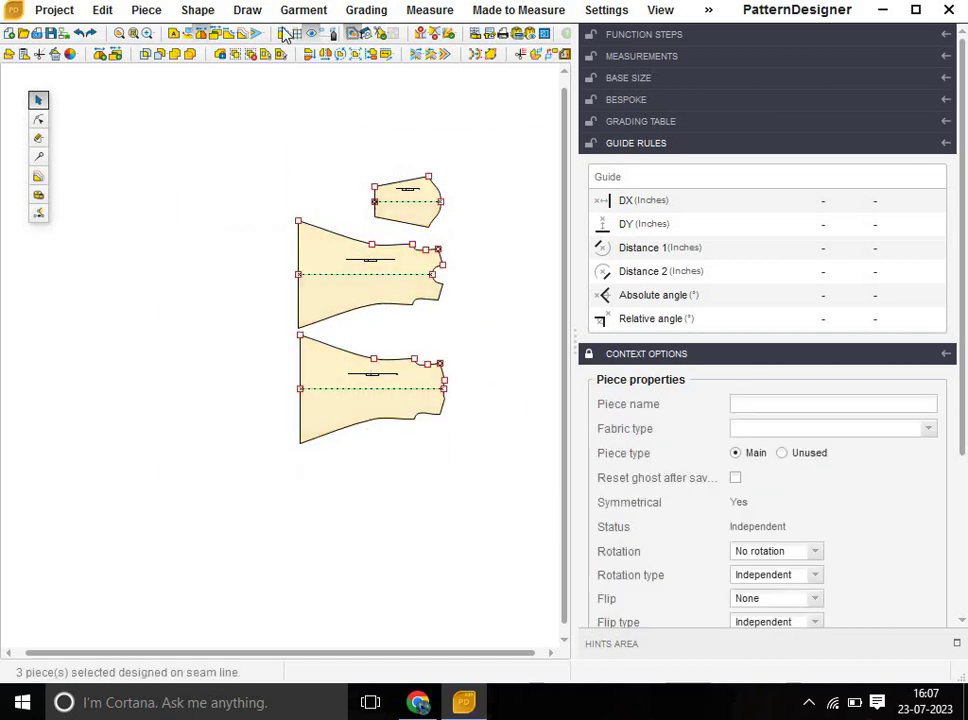
left_click(512, 287)
Check each piece's properties, then save the pattern and dismiss the demo-version warning.
scroll(512, 287, "up", 1)
scroll(507, 288, "up", 1)
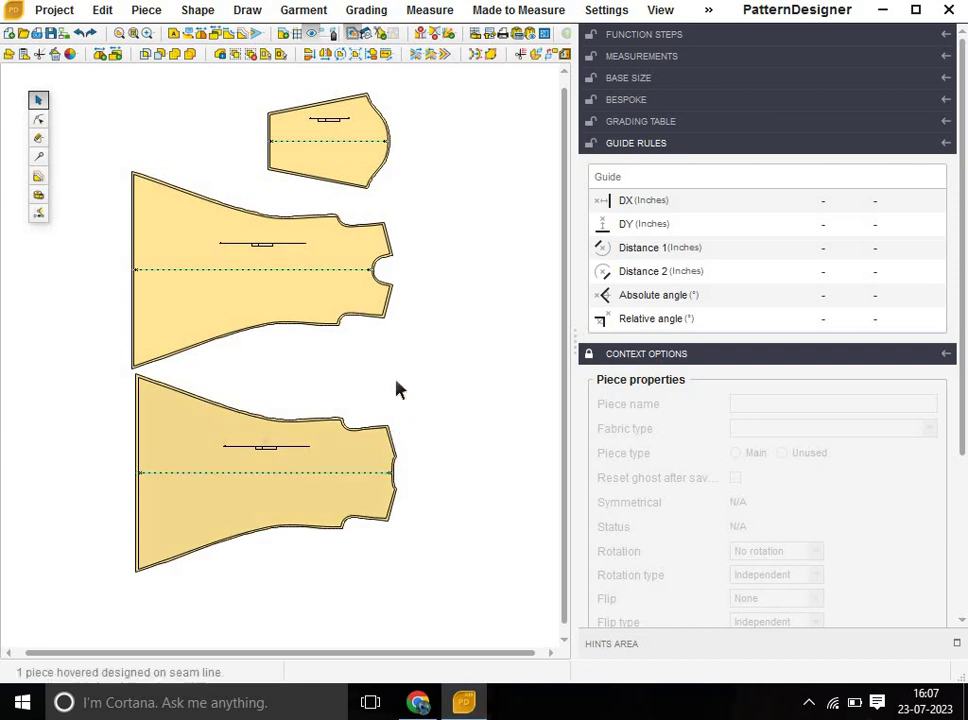
scroll(395, 388, "down", 1)
scroll(395, 385, "down", 1)
left_click(367, 215)
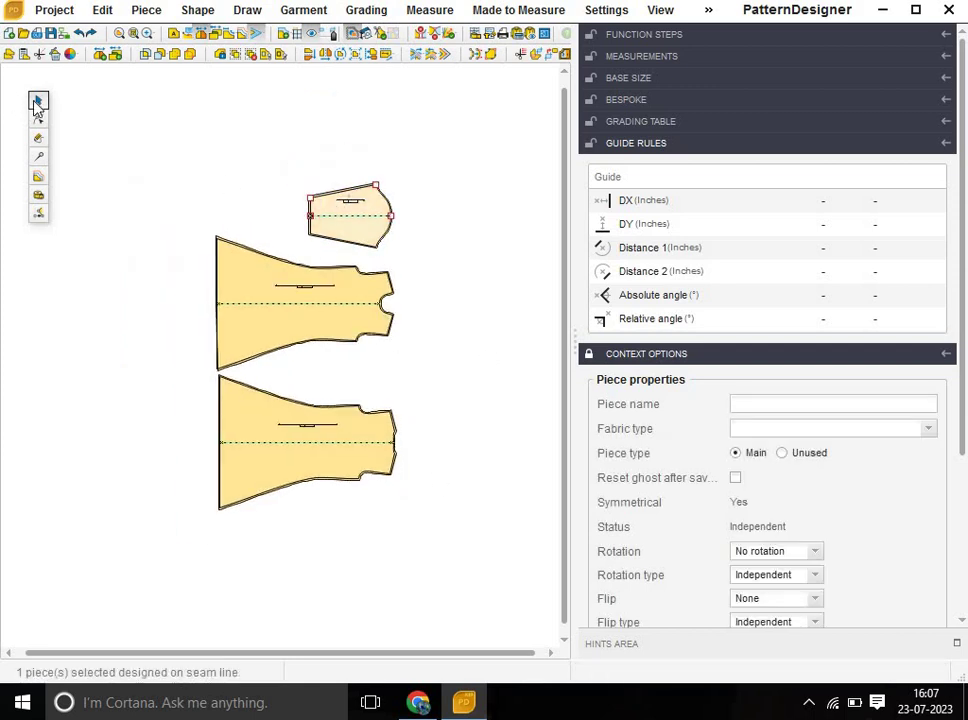
left_click(270, 290)
left_click(292, 400)
scroll(318, 347, "up", 1)
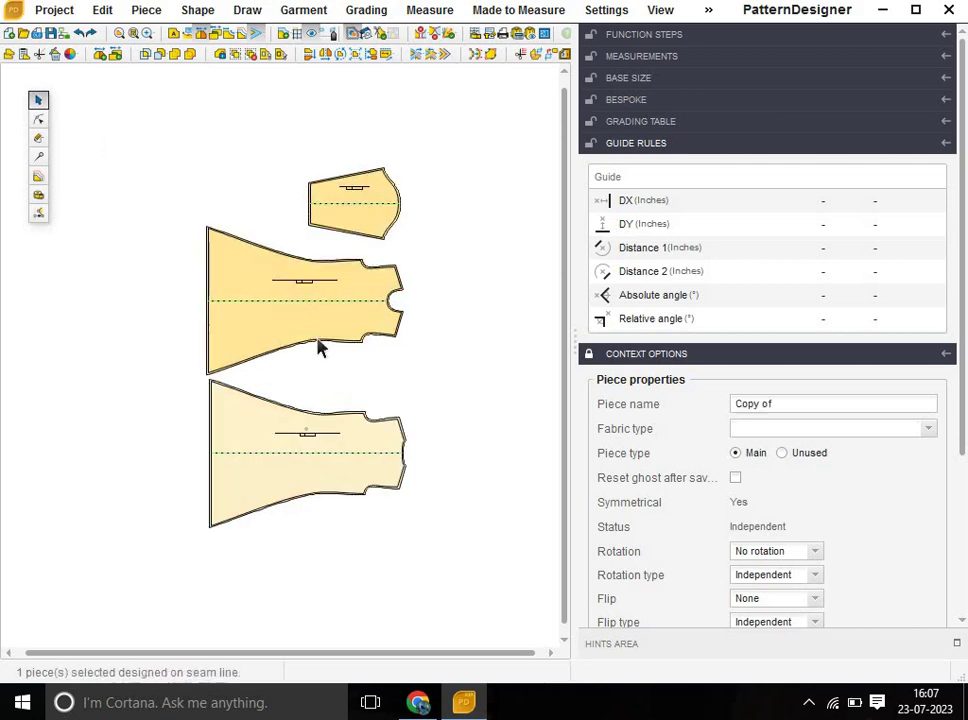
scroll(318, 347, "up", 3)
scroll(318, 347, "down", 1)
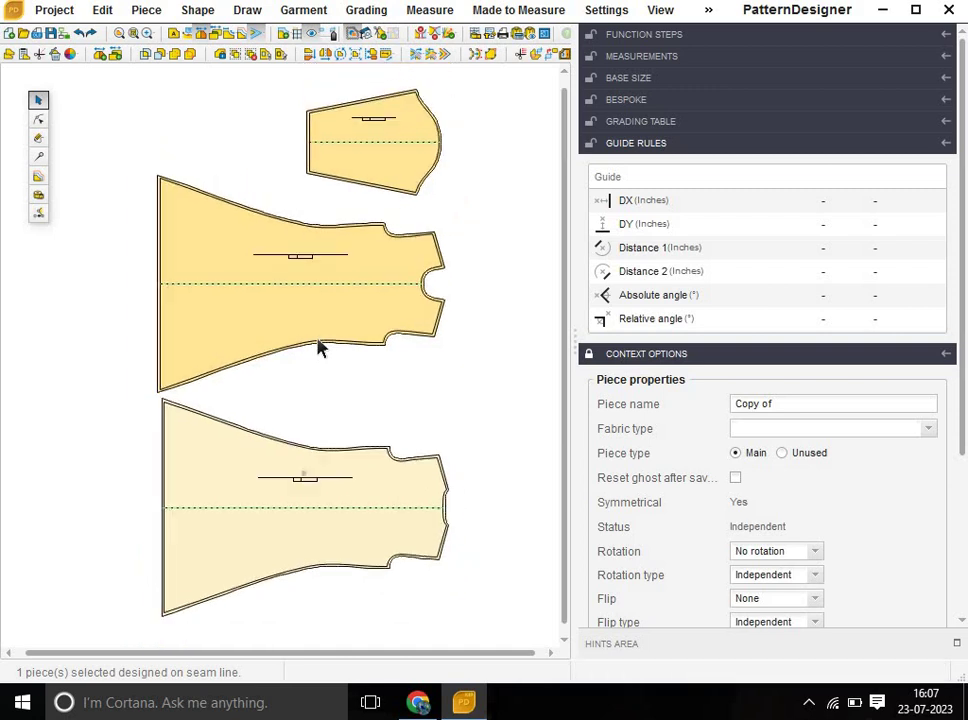
scroll(318, 347, "down", 1)
left_click(447, 365)
scroll(447, 365, "down", 1)
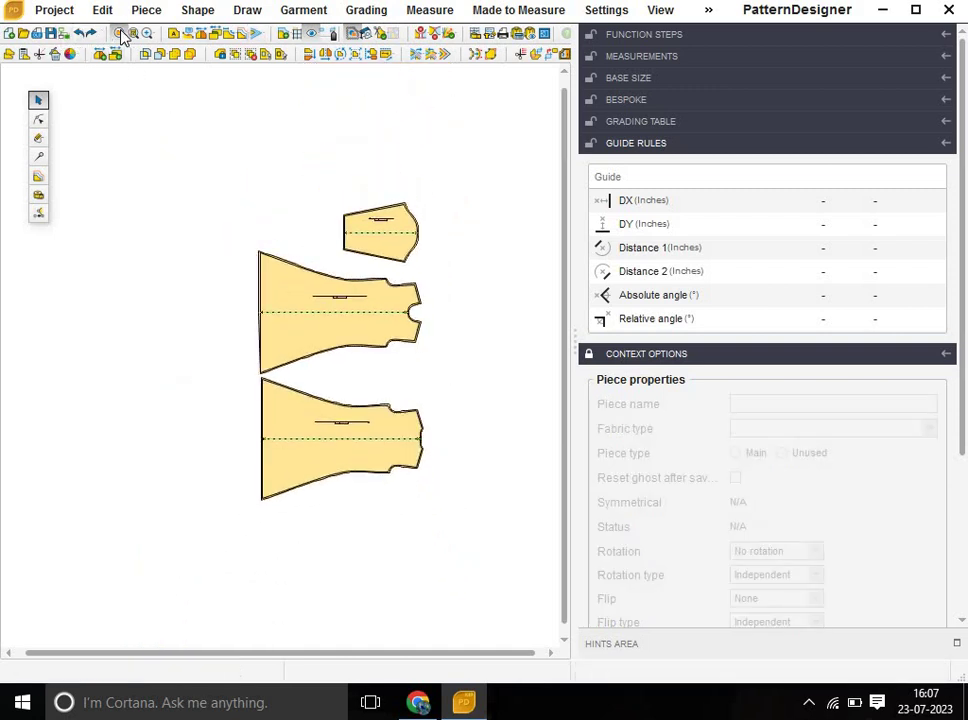
left_click(50, 34)
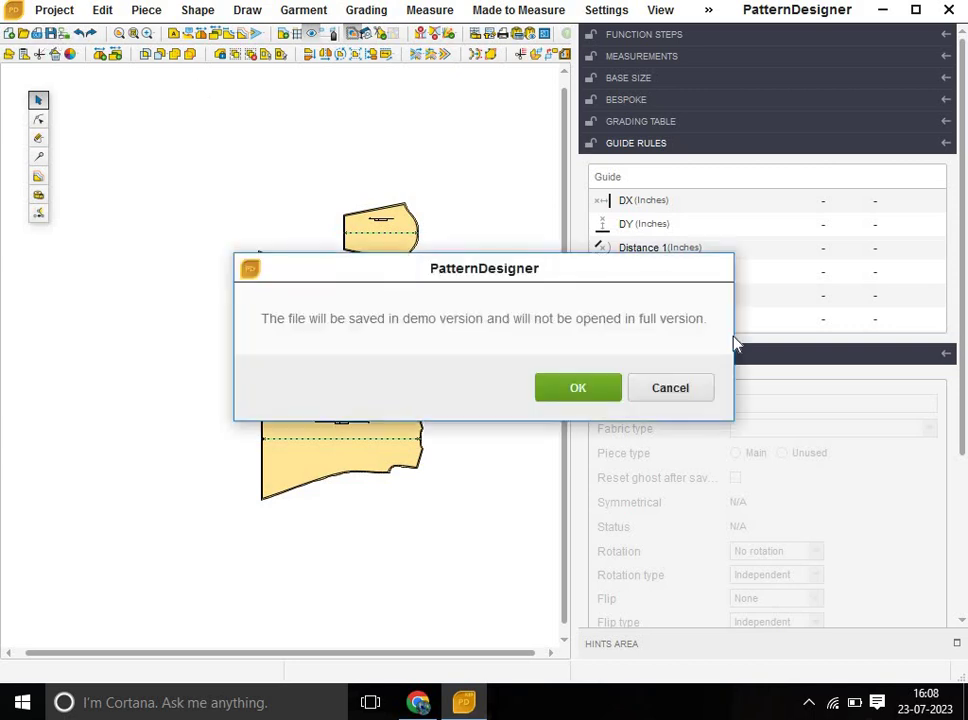
left_click(670, 390)
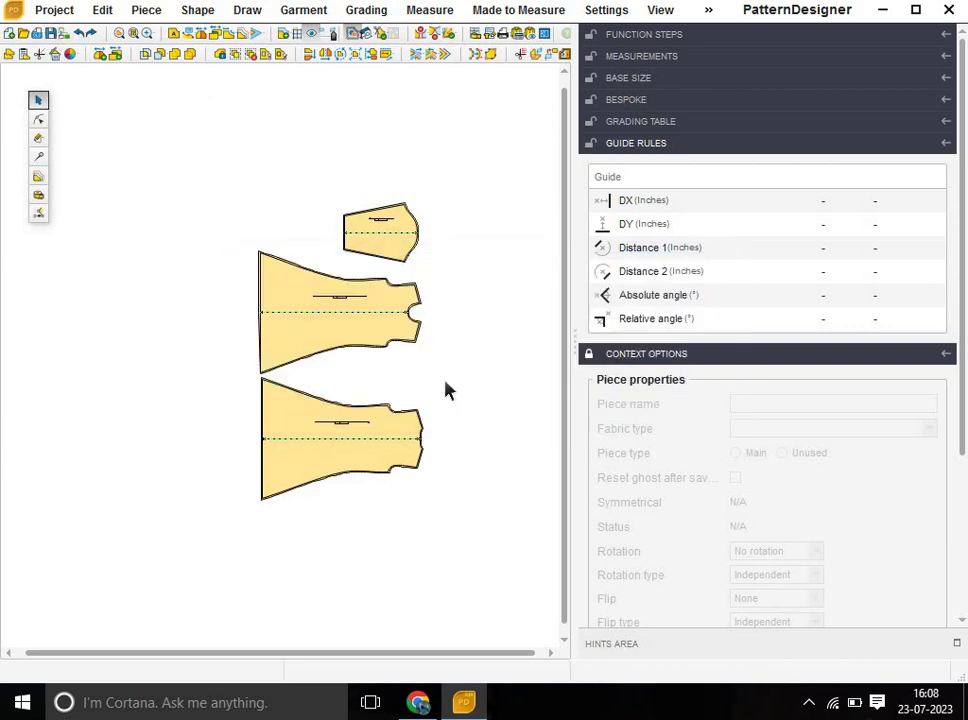